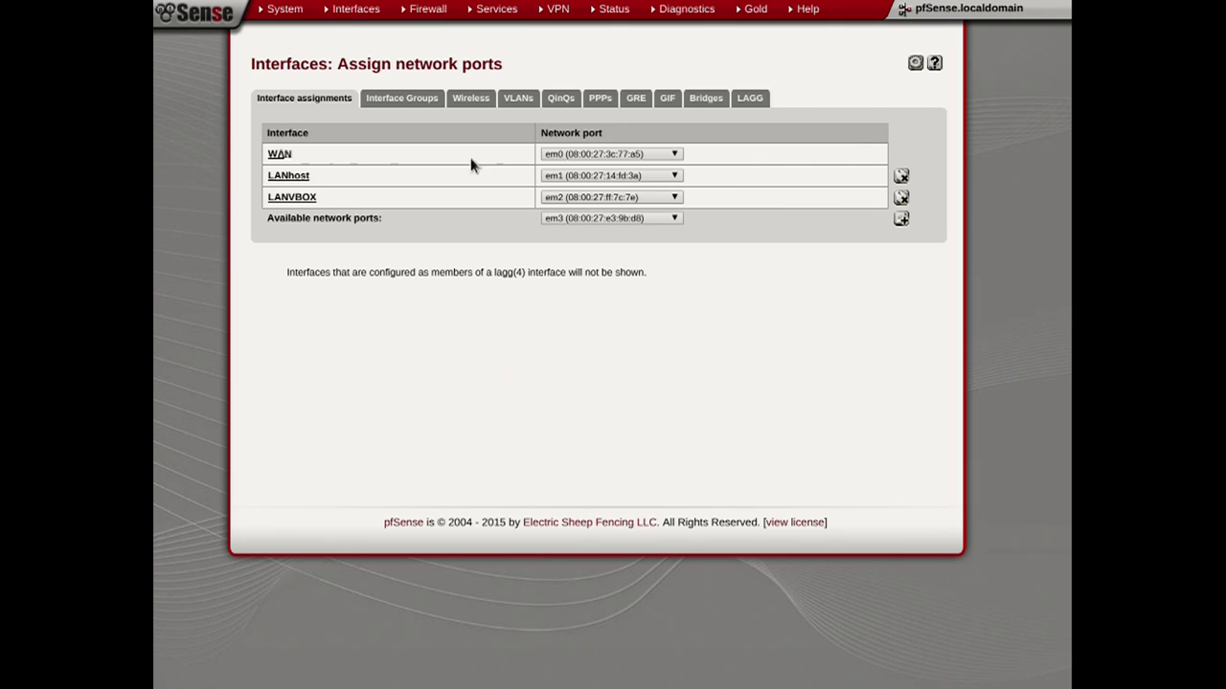
Check the available network ports and review the LANVBOX interface's configuration through to its private networks options.
click(583, 225)
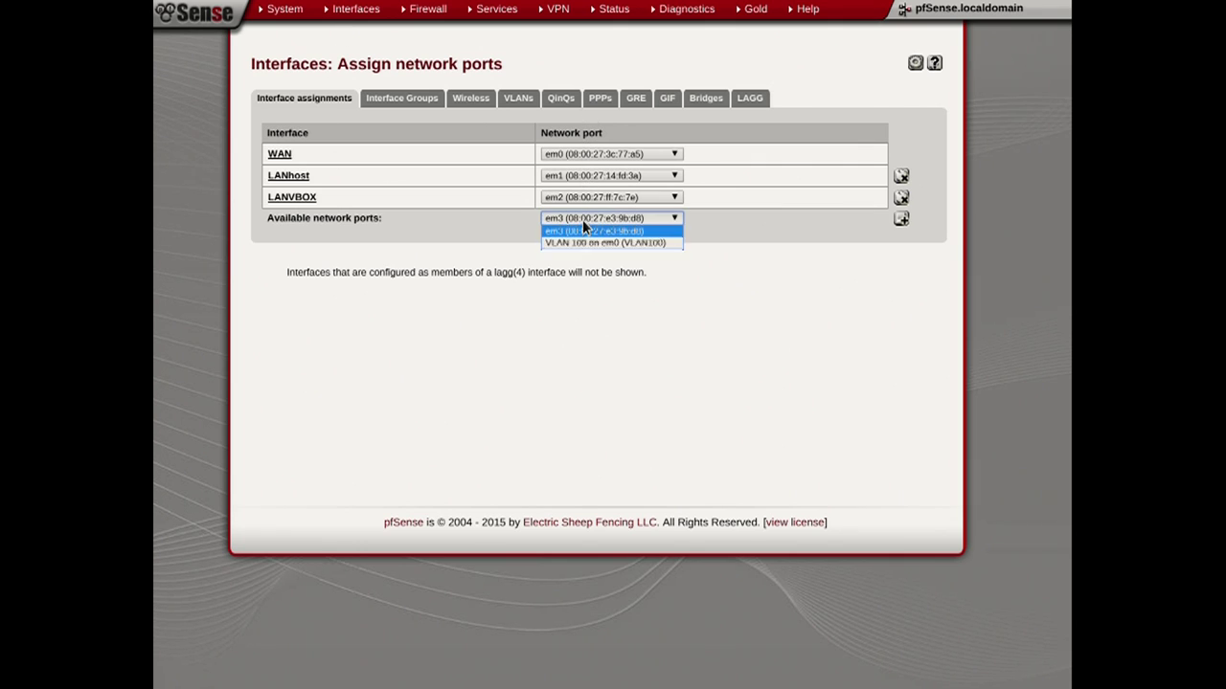
click(583, 224)
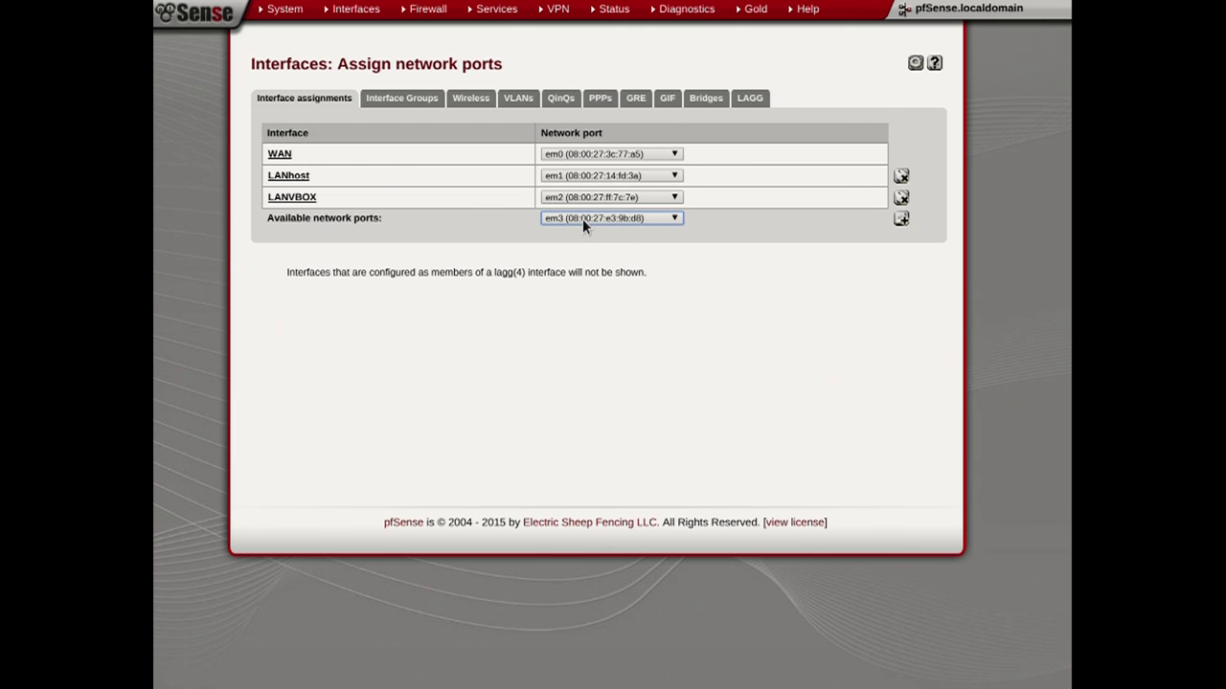
click(292, 197)
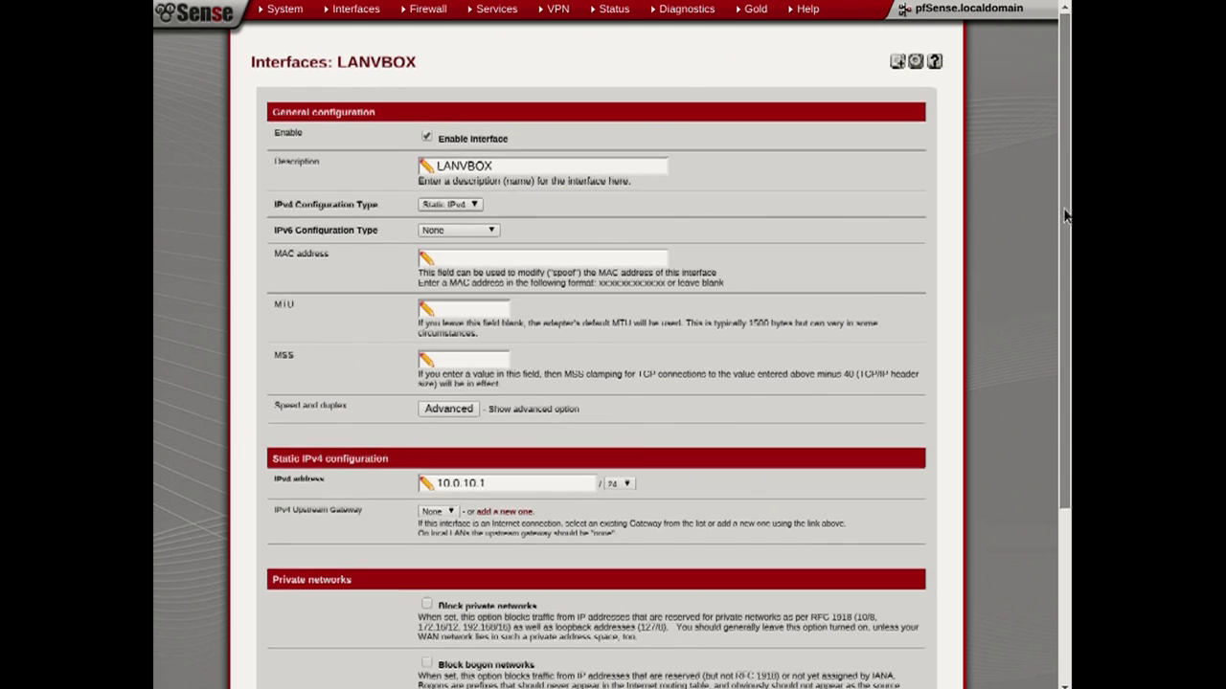
scroll(1057, 241, down, 1)
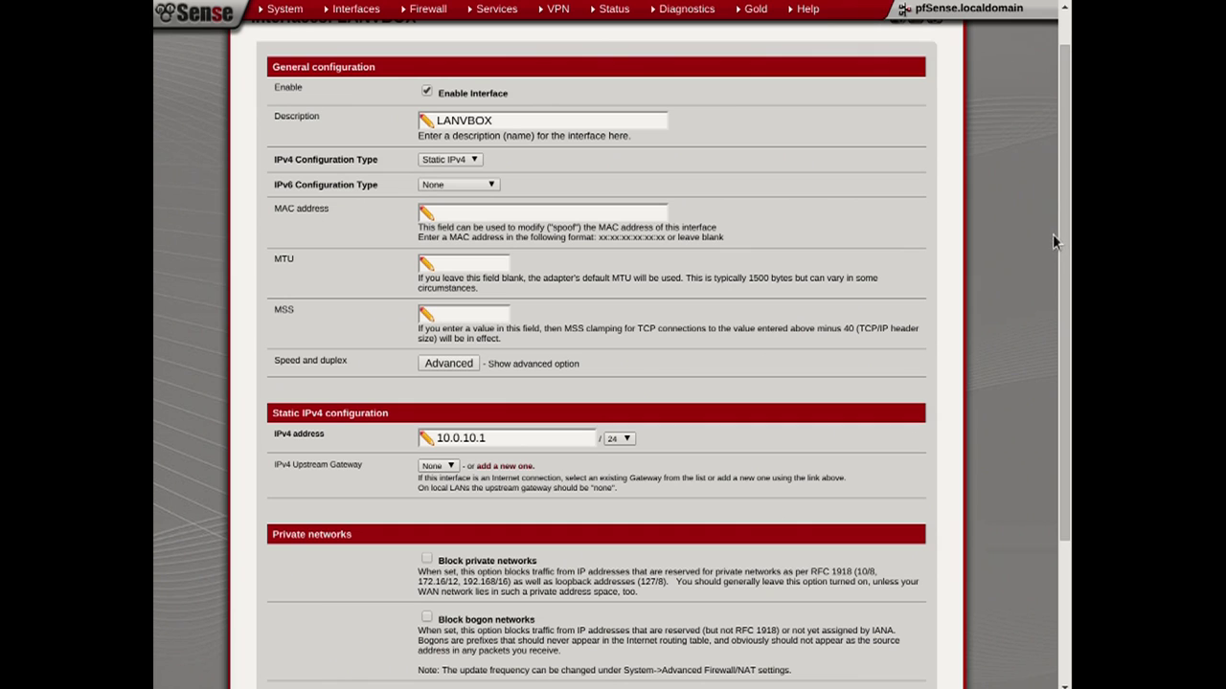
scroll(1063, 241, up, 1)
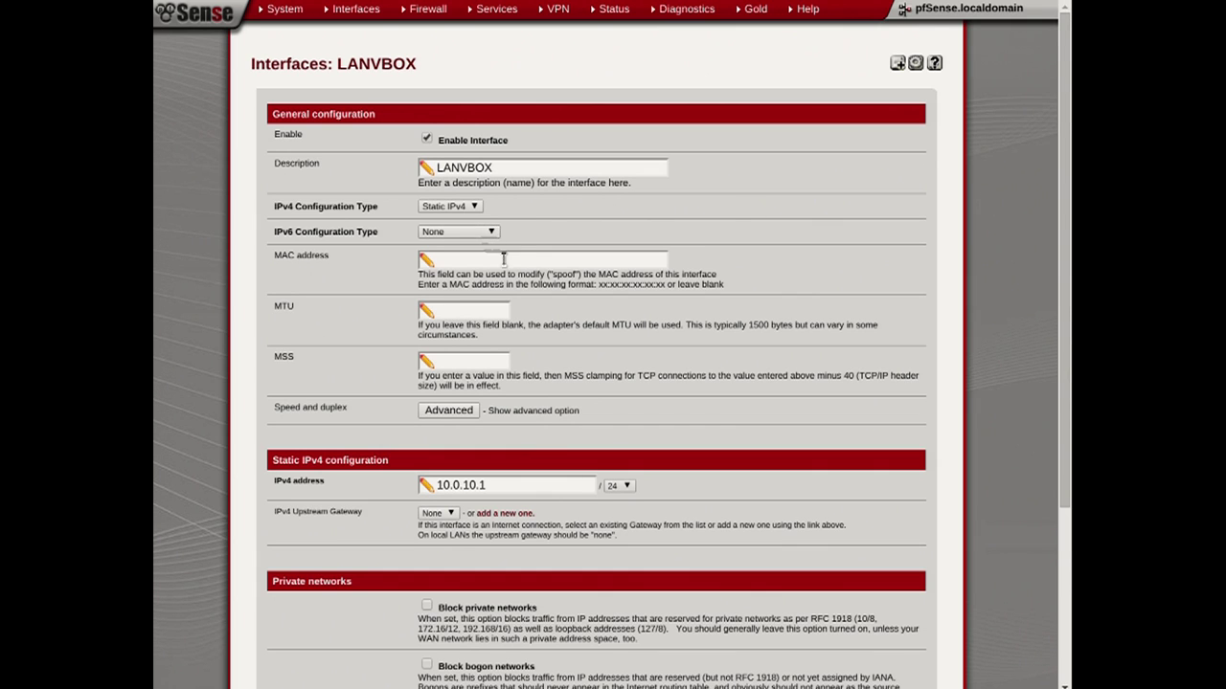
scroll(1048, 316, down, 4)
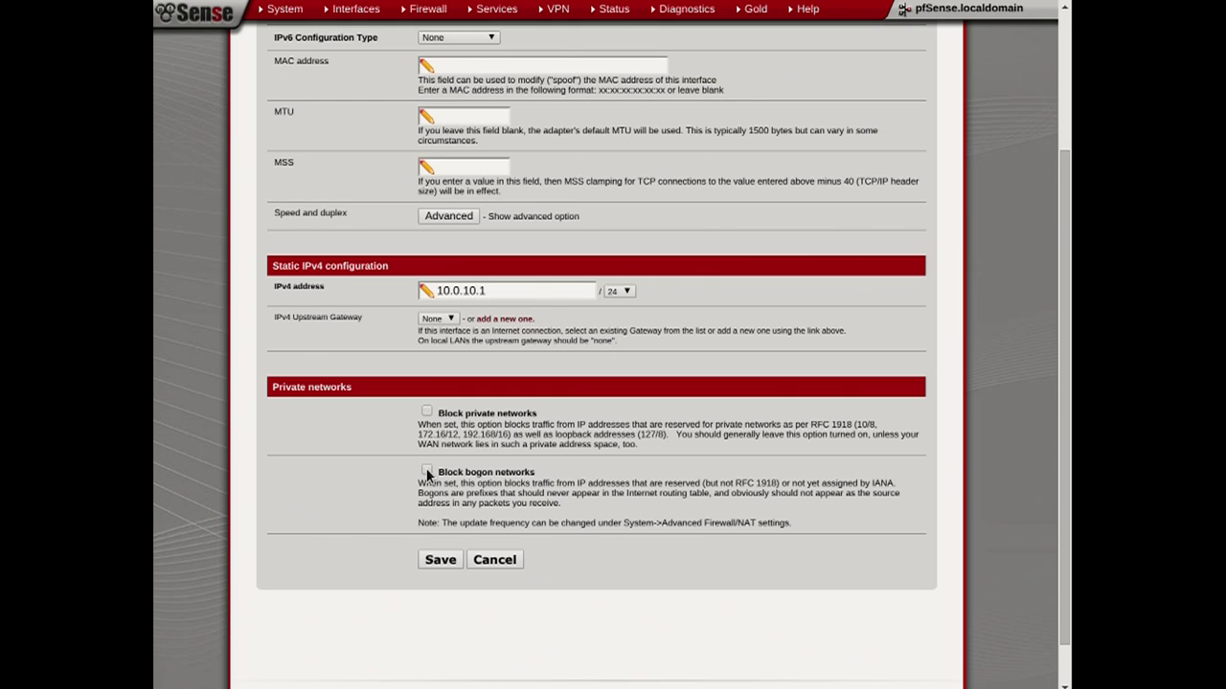
click(427, 412)
scroll(466, 468, up, 3)
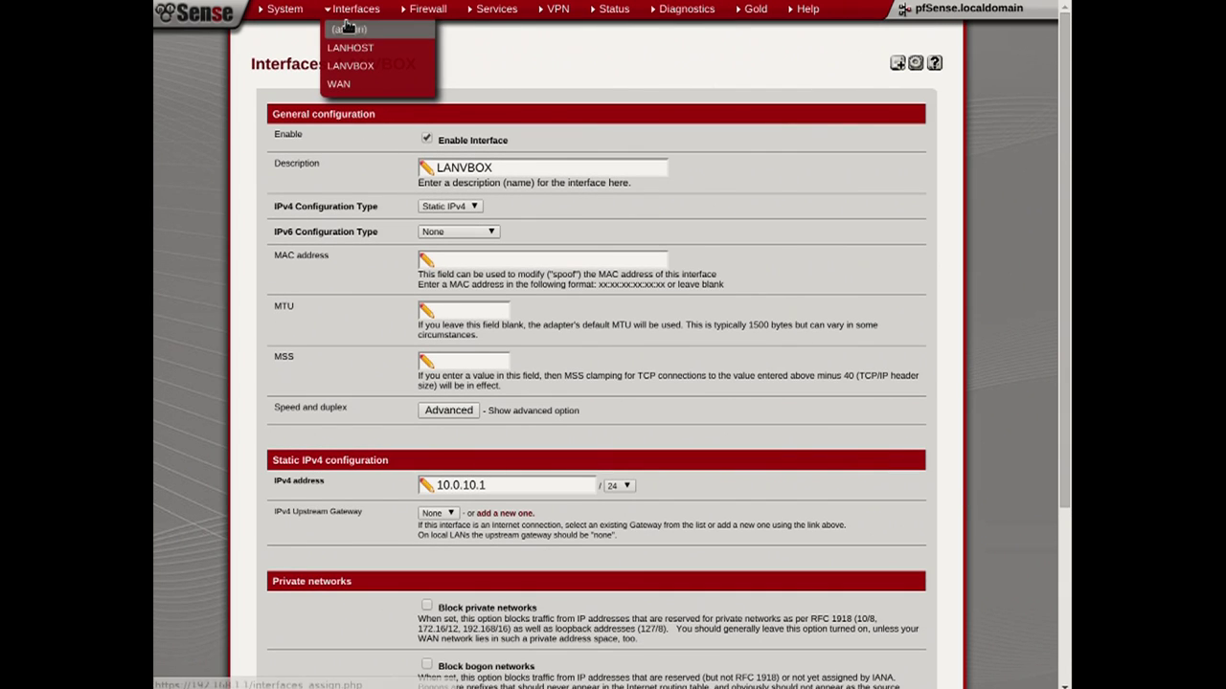
Return to the interface assignments and inspect which network ports are available to assign.
click(348, 26)
click(603, 216)
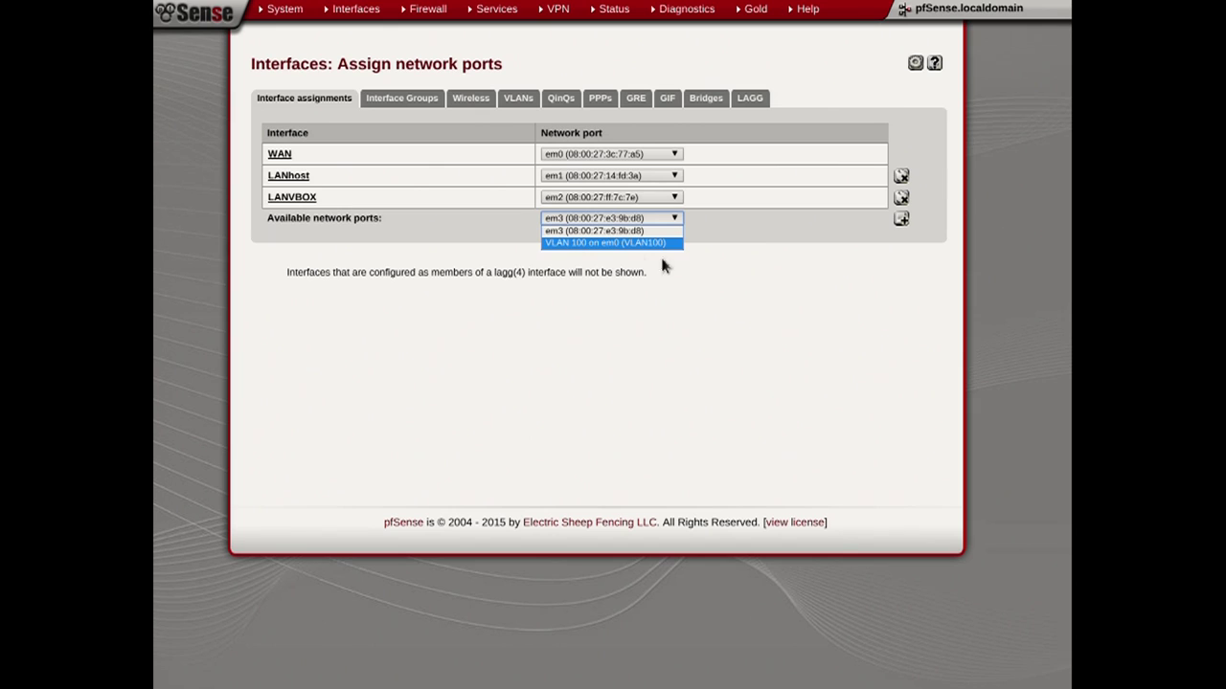
click(785, 299)
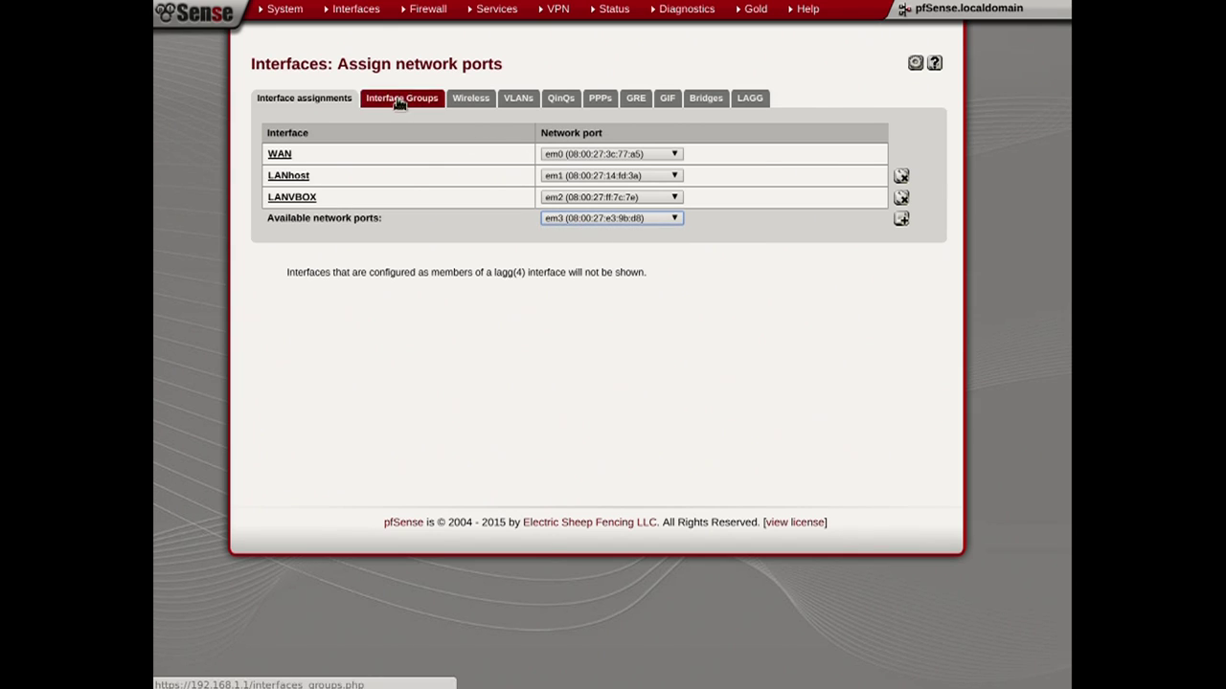
Create a VLAN on parent interface em0 with tag 123 and description VLANtestovaci, and save it.
click(502, 102)
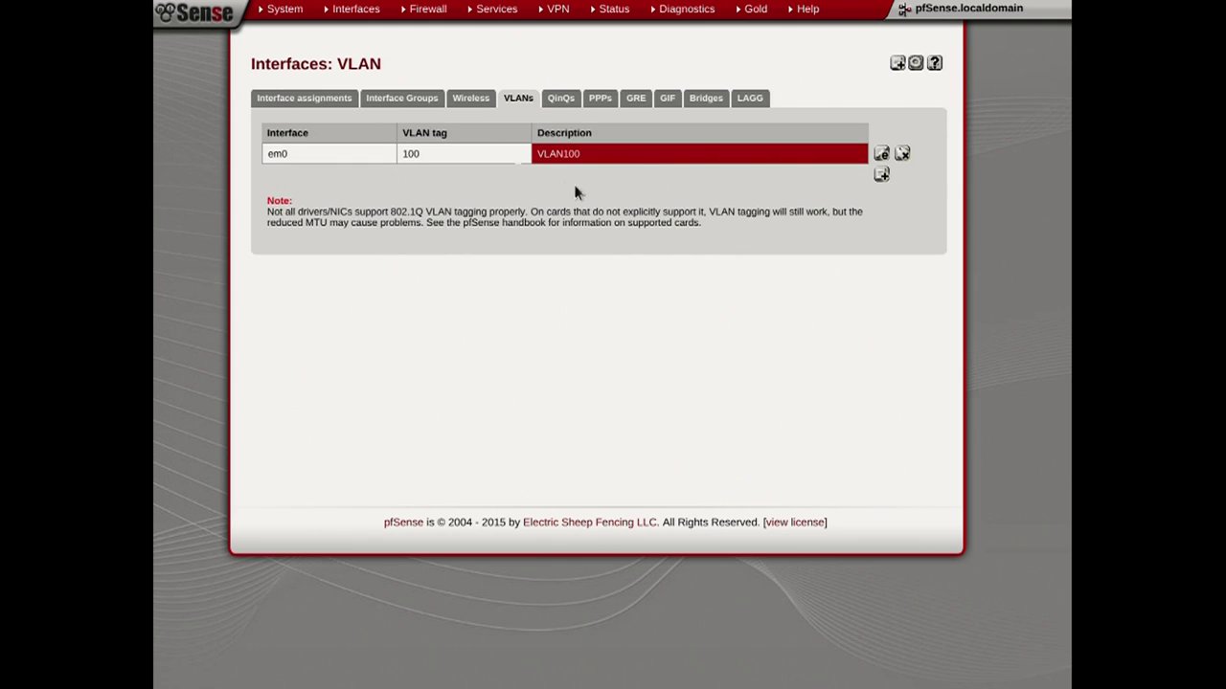
click(881, 174)
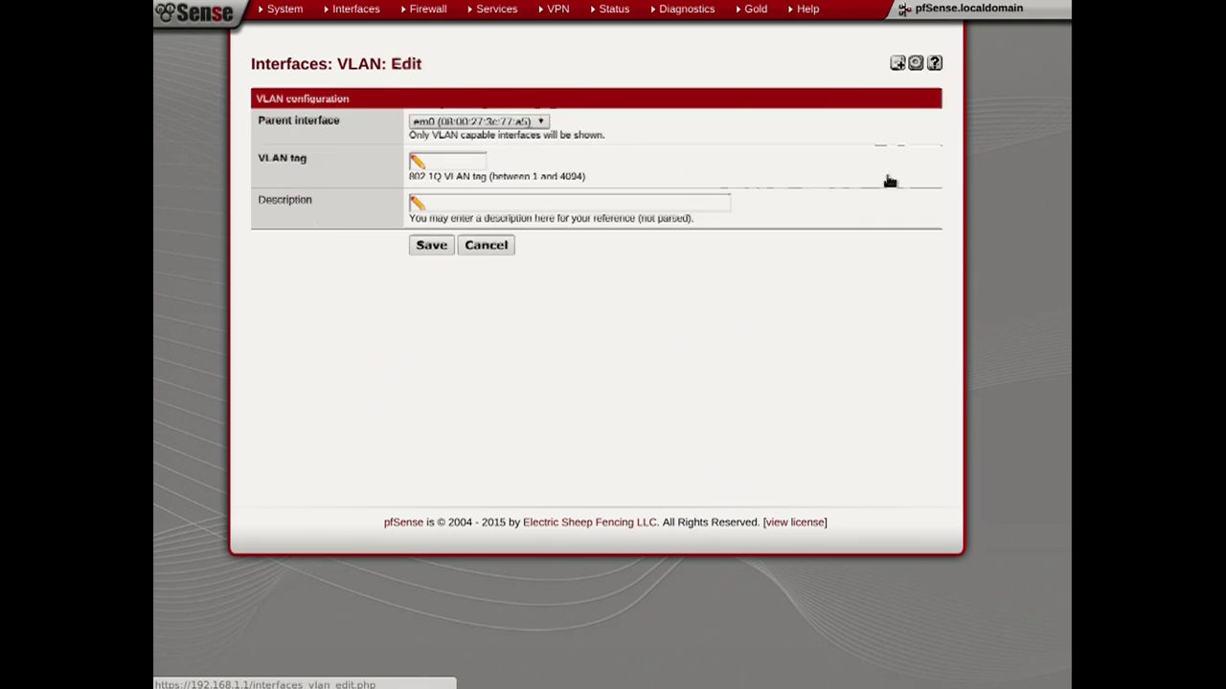
click(445, 123)
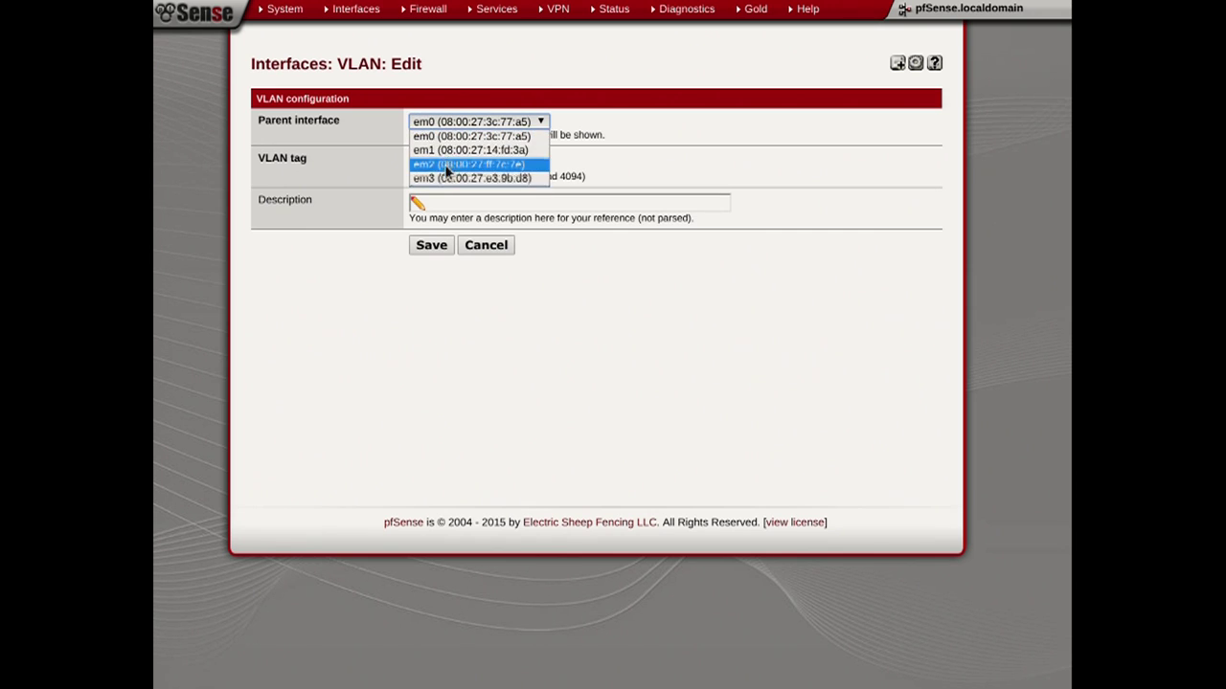
click(451, 137)
click(441, 163)
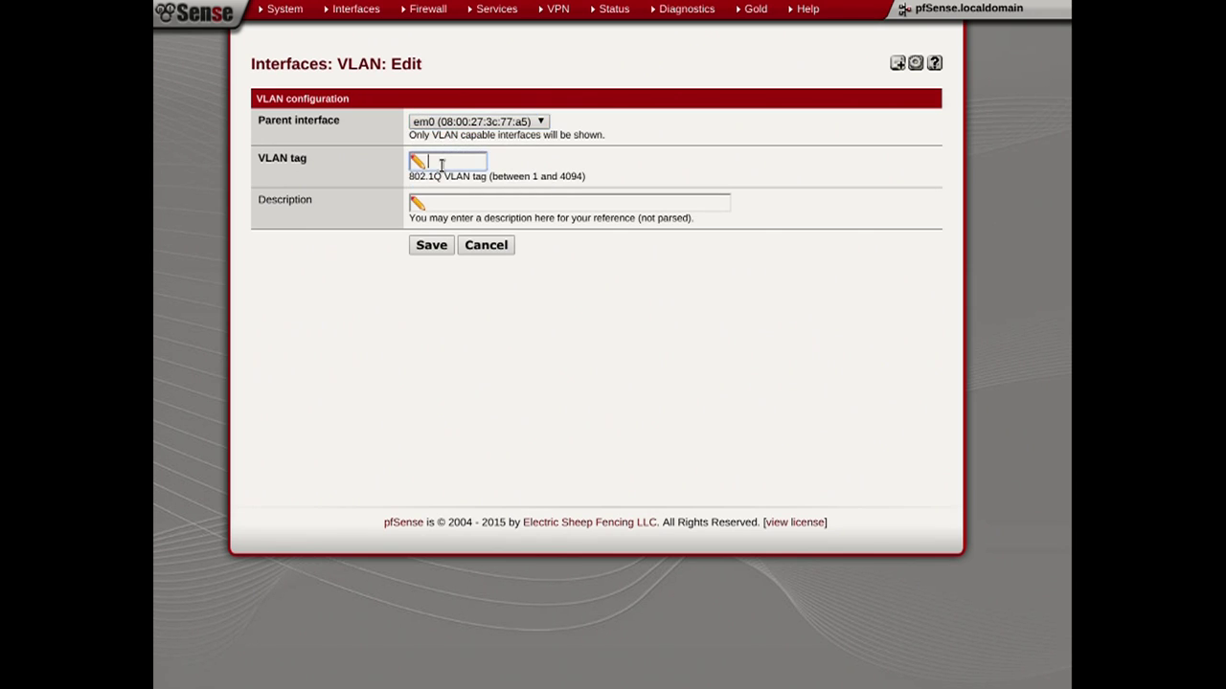
text(123)
click(450, 200)
text(test)
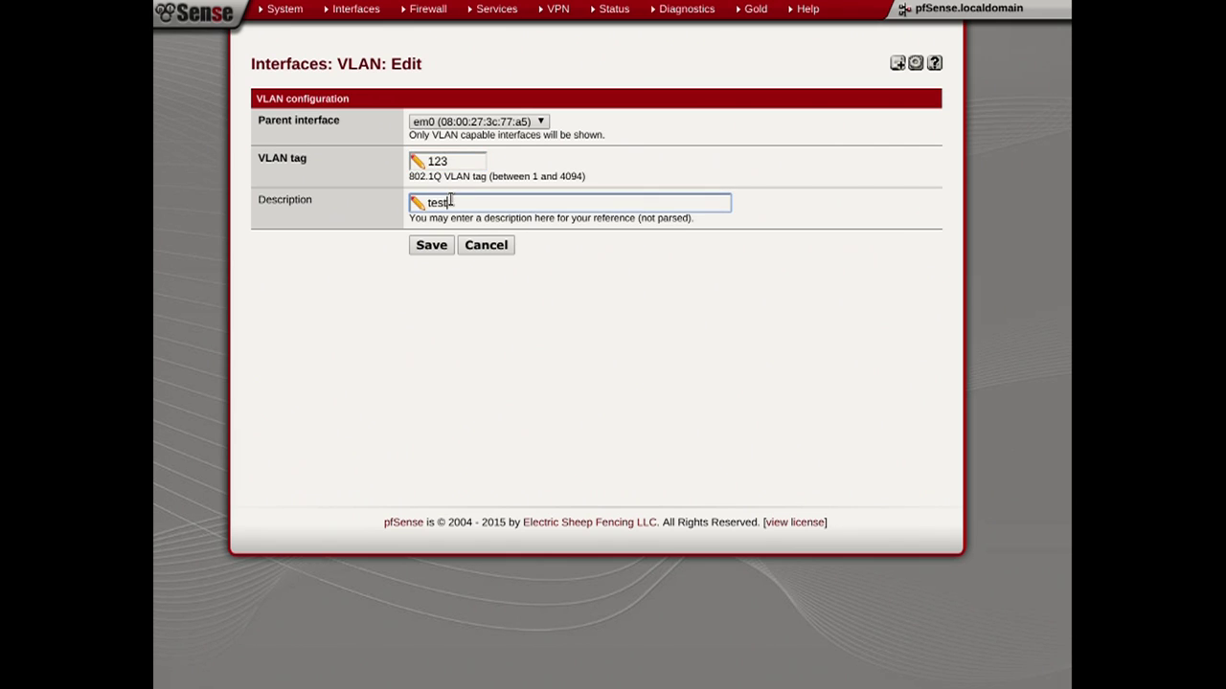
text(vacVLAN)
click(431, 246)
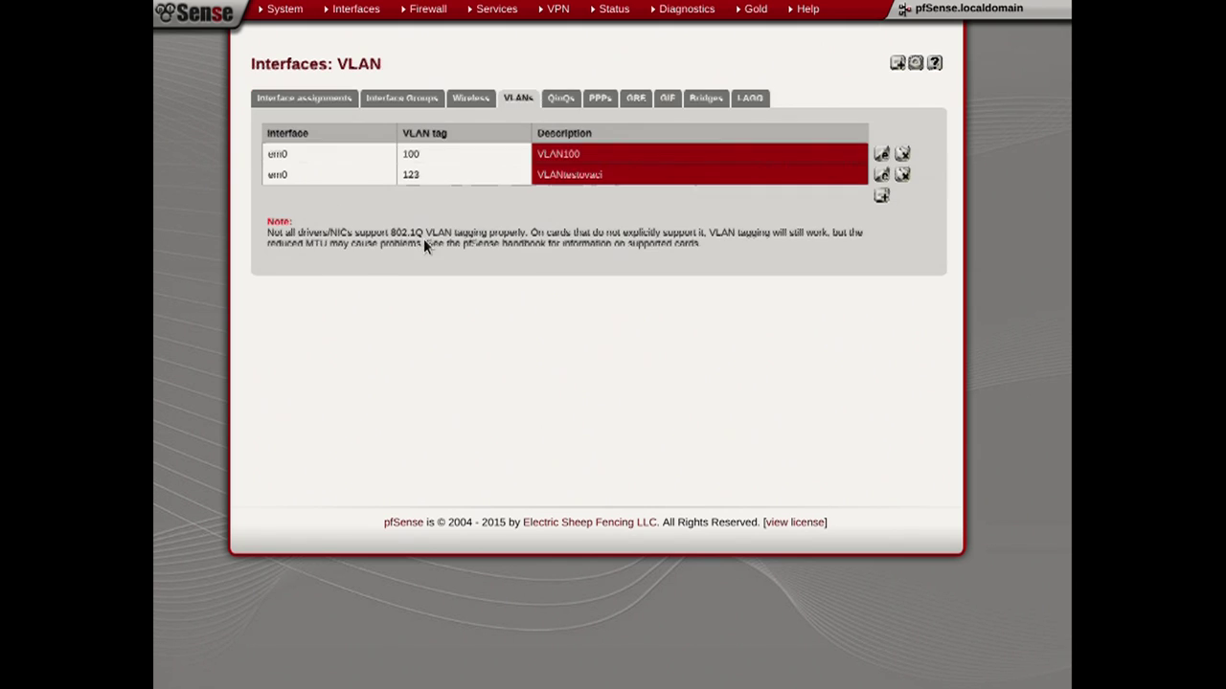
Add a new interface in the interface assignments using the port VLAN 123 on em0 (VLANtestovaci).
click(328, 100)
click(591, 217)
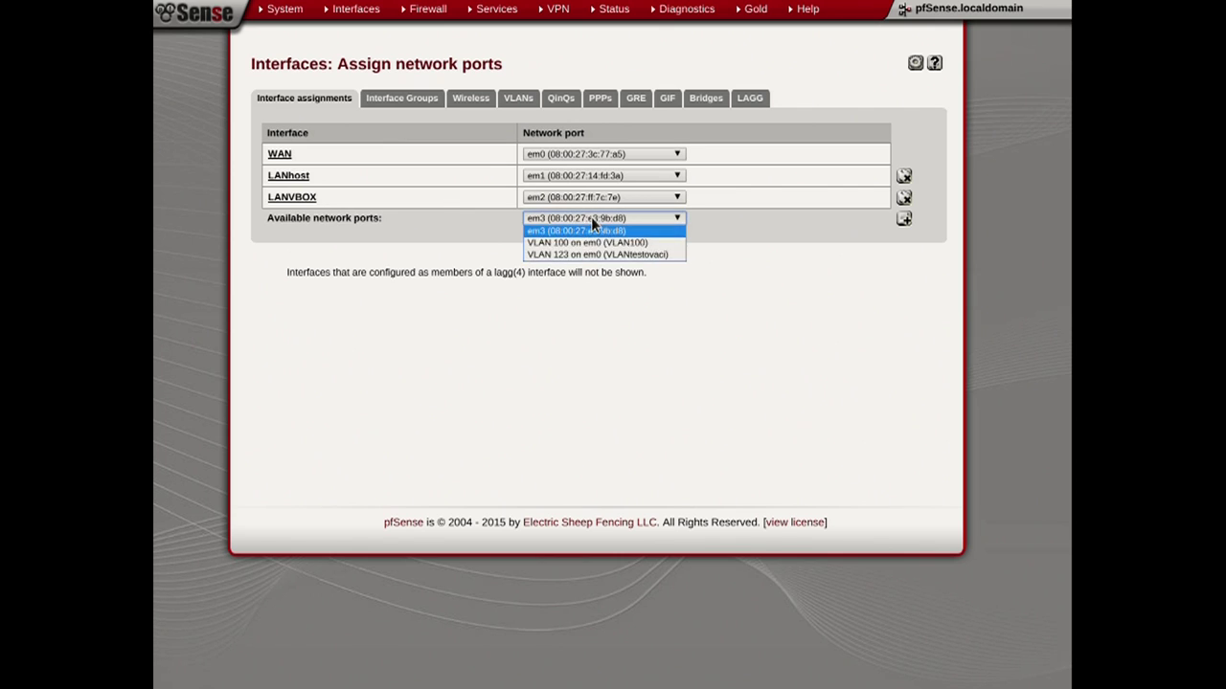
click(603, 254)
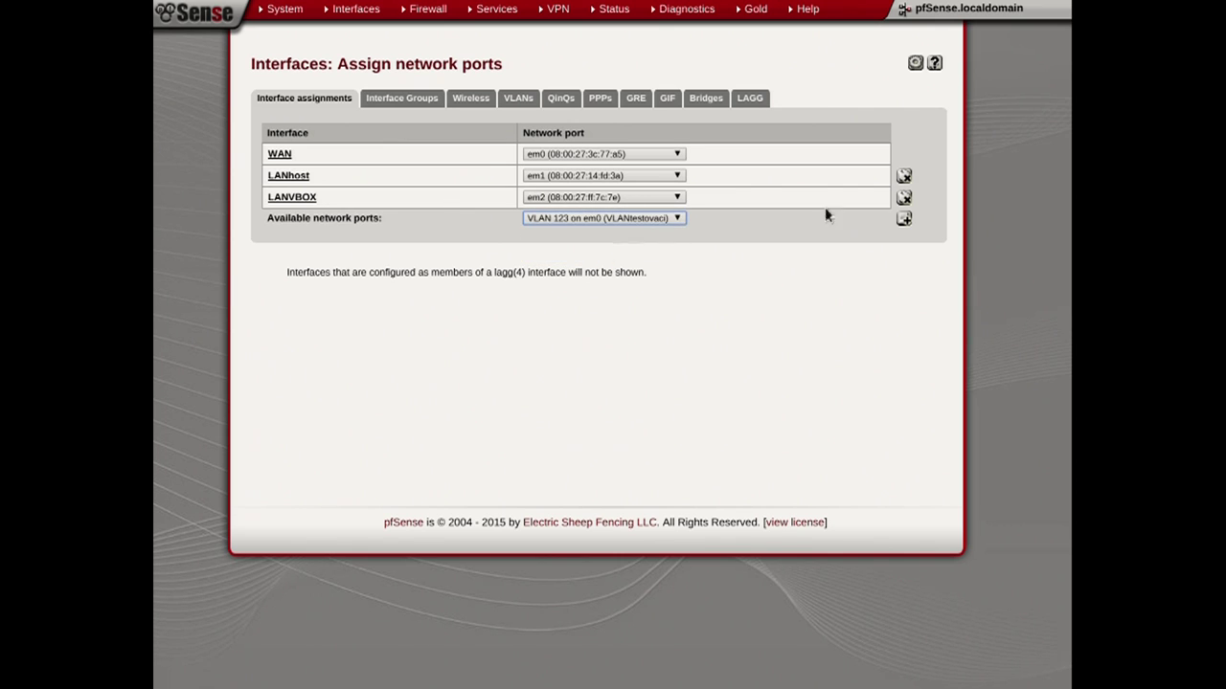
click(901, 219)
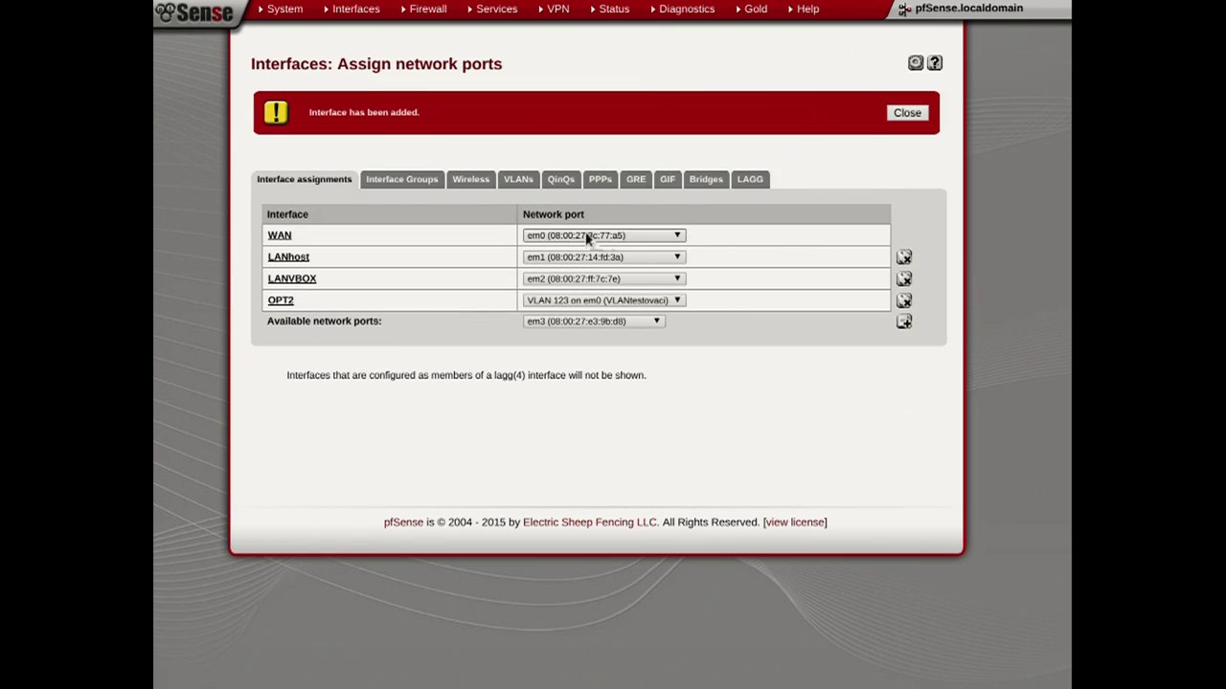
Enable the newly assigned VLAN 123 interface and set its description to LANtestovaci.
click(281, 301)
click(428, 142)
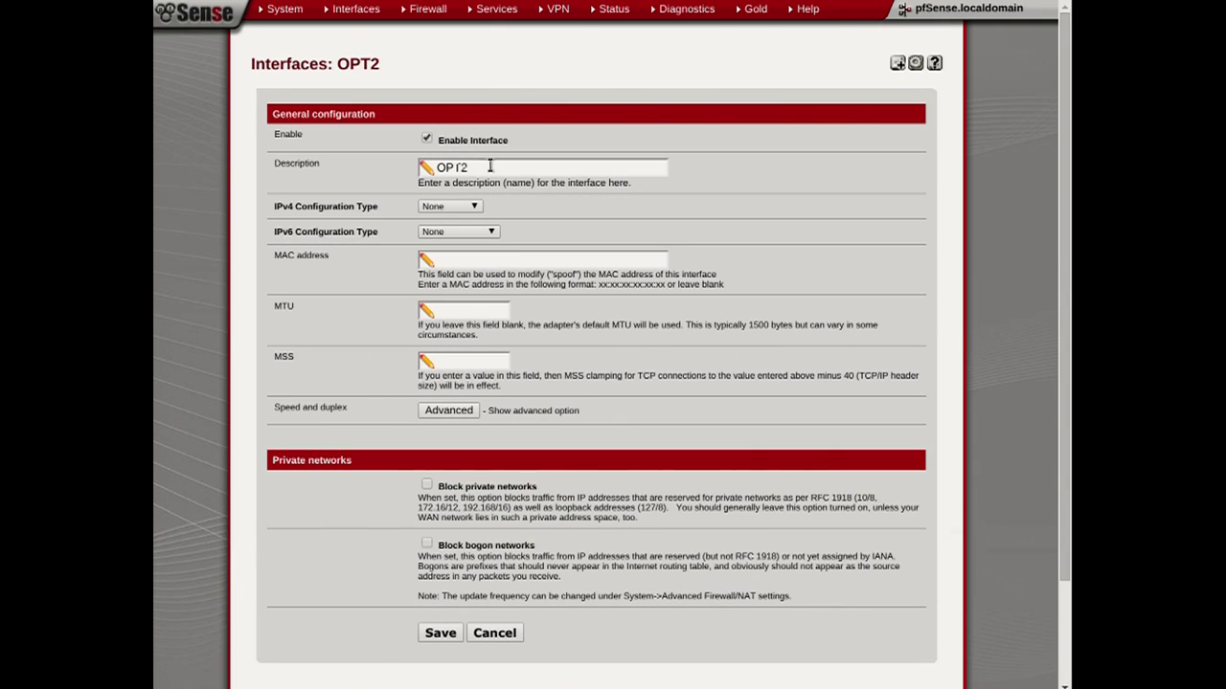
drag(490, 168, 390, 153)
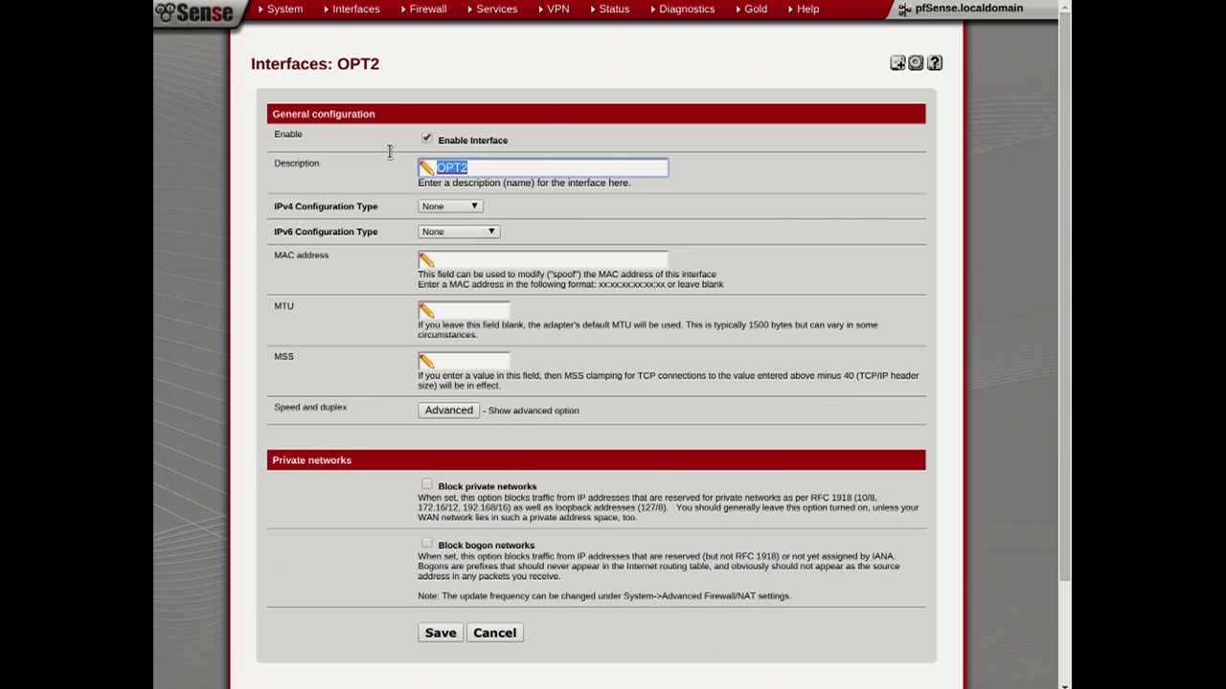
text(LANtestovaci)
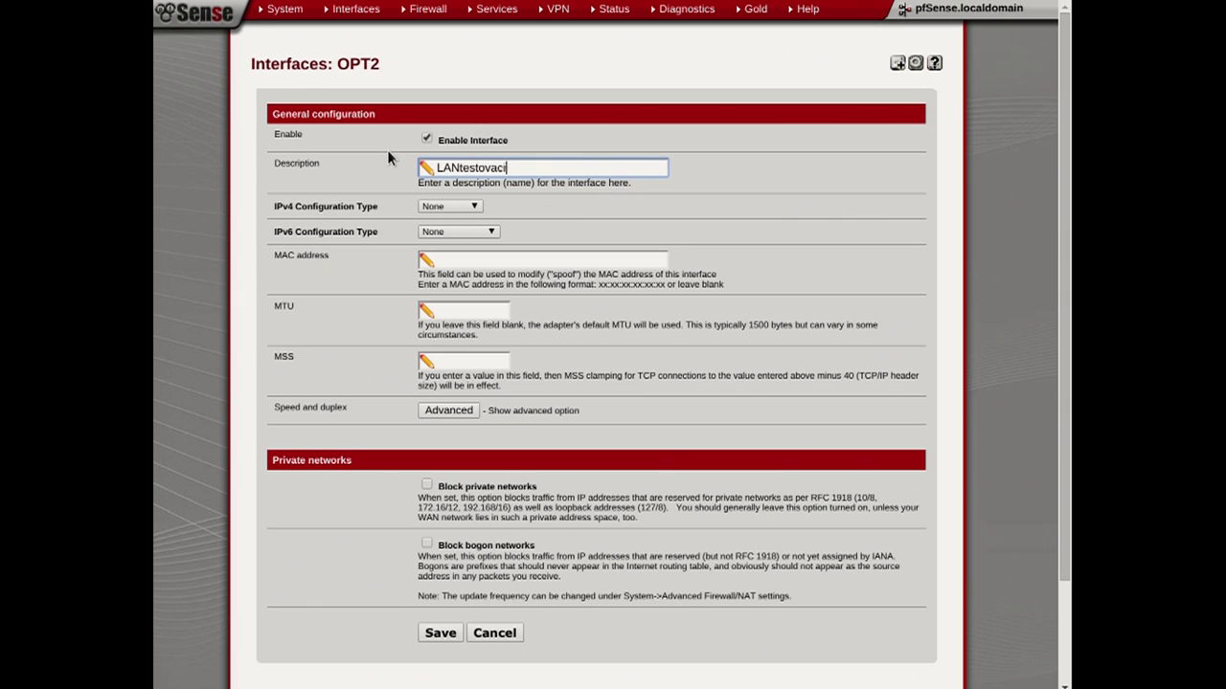
Set the interface's IPv4 configuration type to DHCP and briefly view the advanced DHCP client options.
click(448, 206)
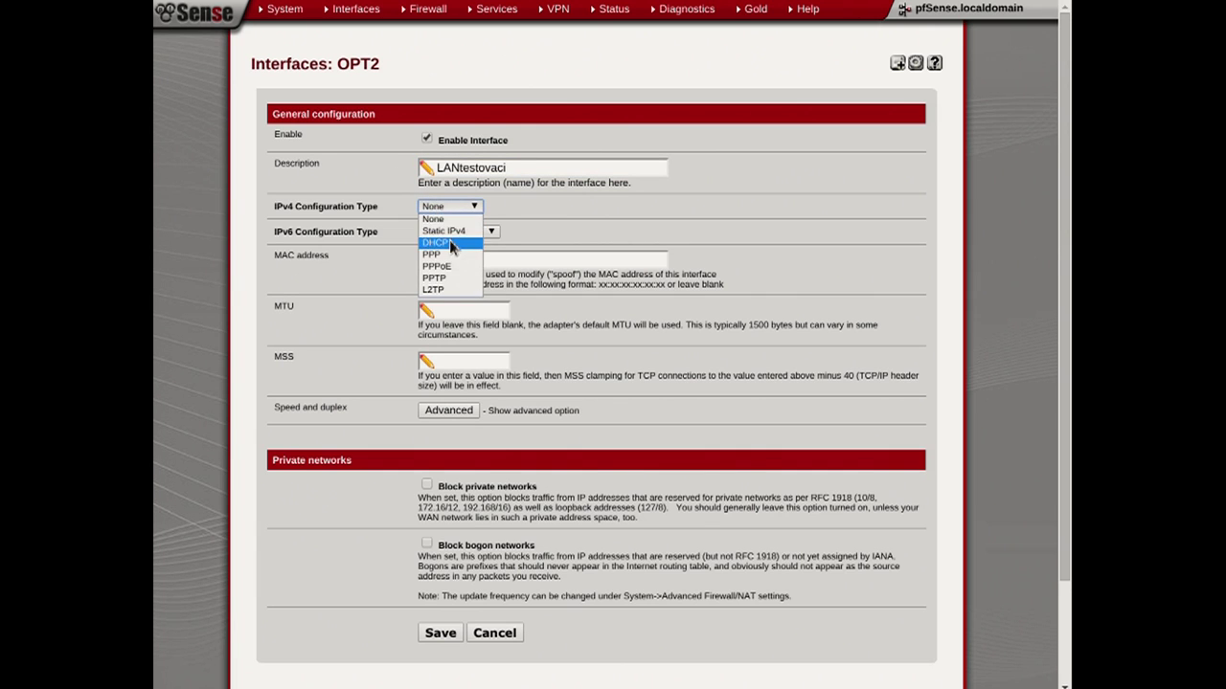
click(436, 236)
scroll(578, 221, down, 2)
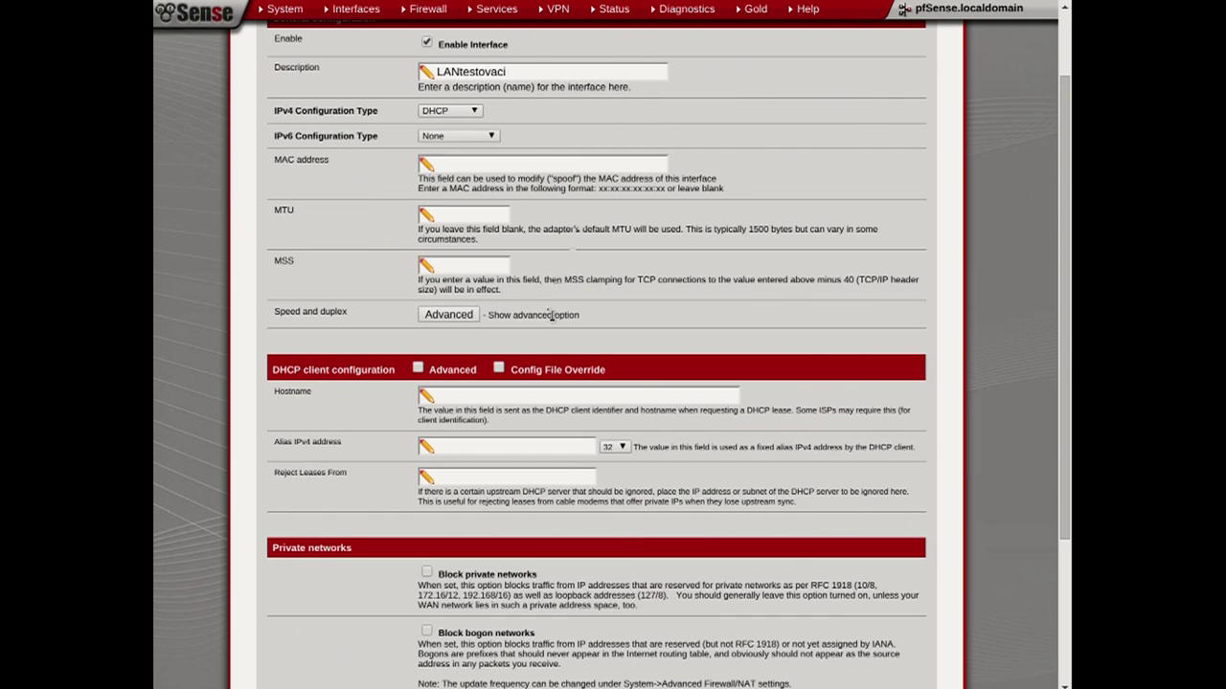
scroll(426, 365, down, 2)
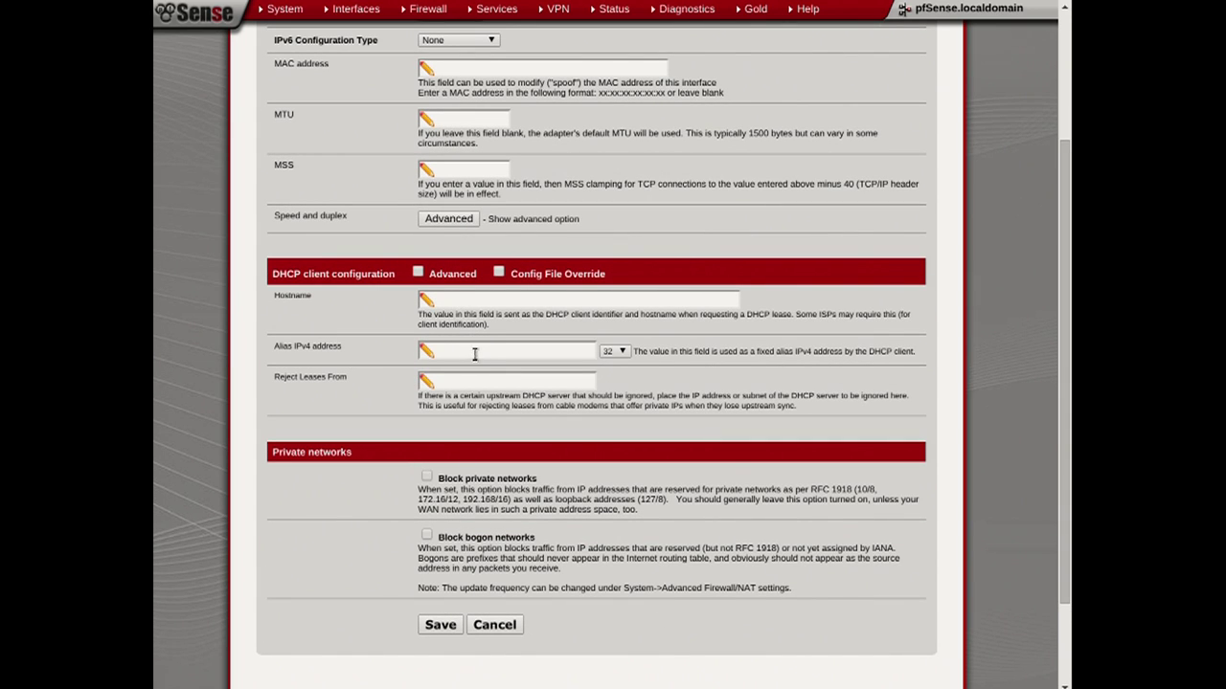
click(418, 274)
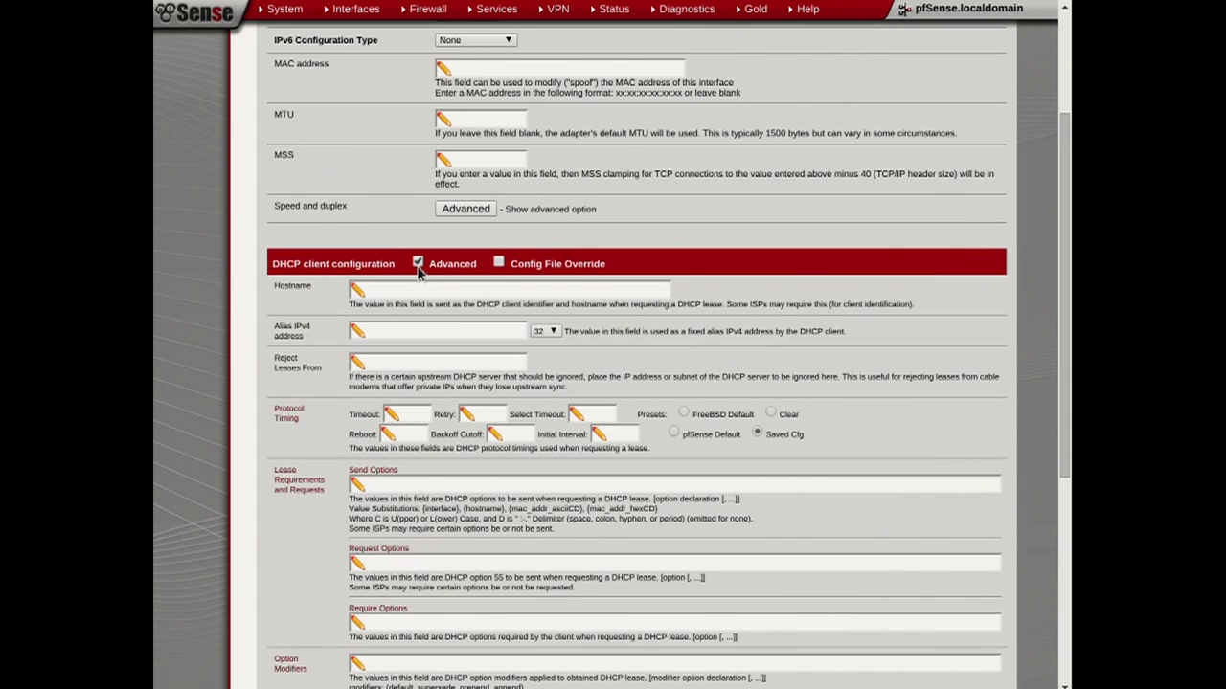
click(418, 264)
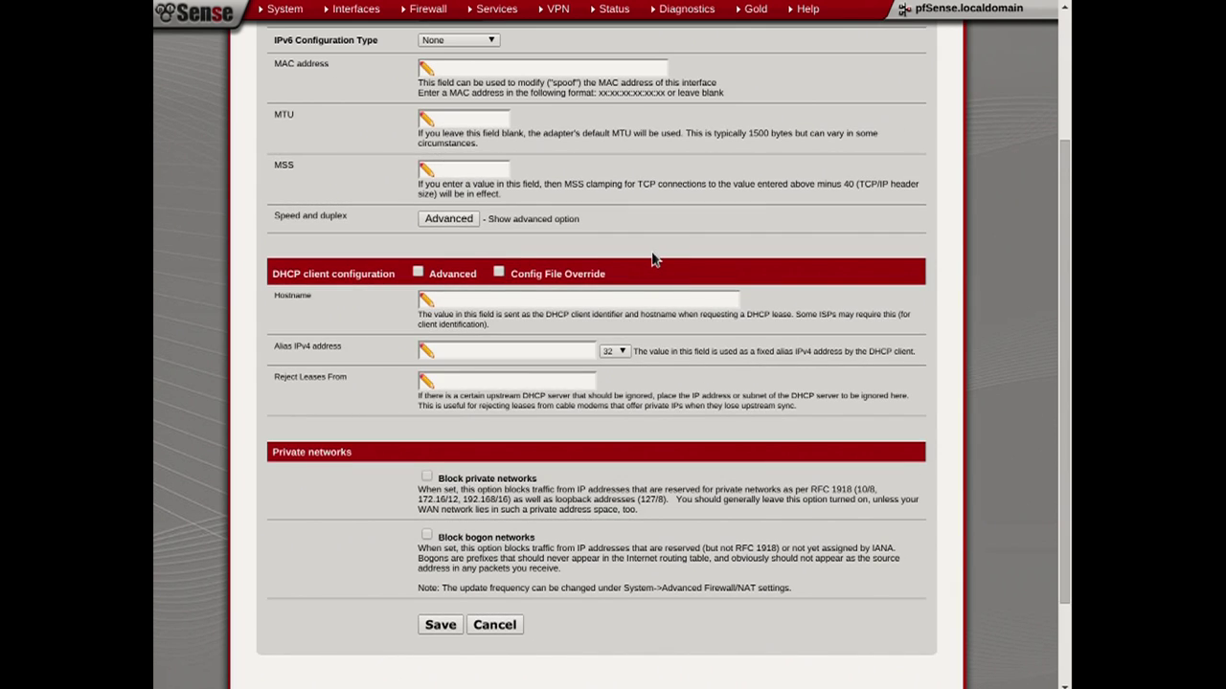
Save the LANtestovaci interface configuration and apply the changes.
scroll(651, 254, down, 2)
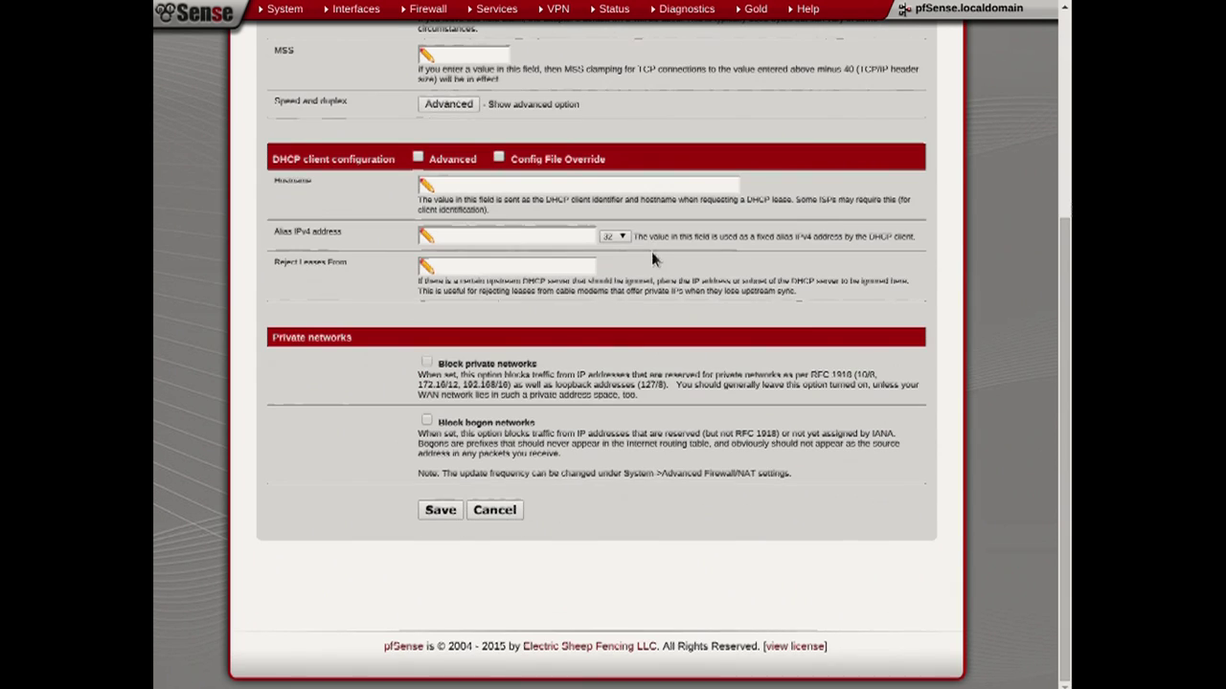
click(438, 510)
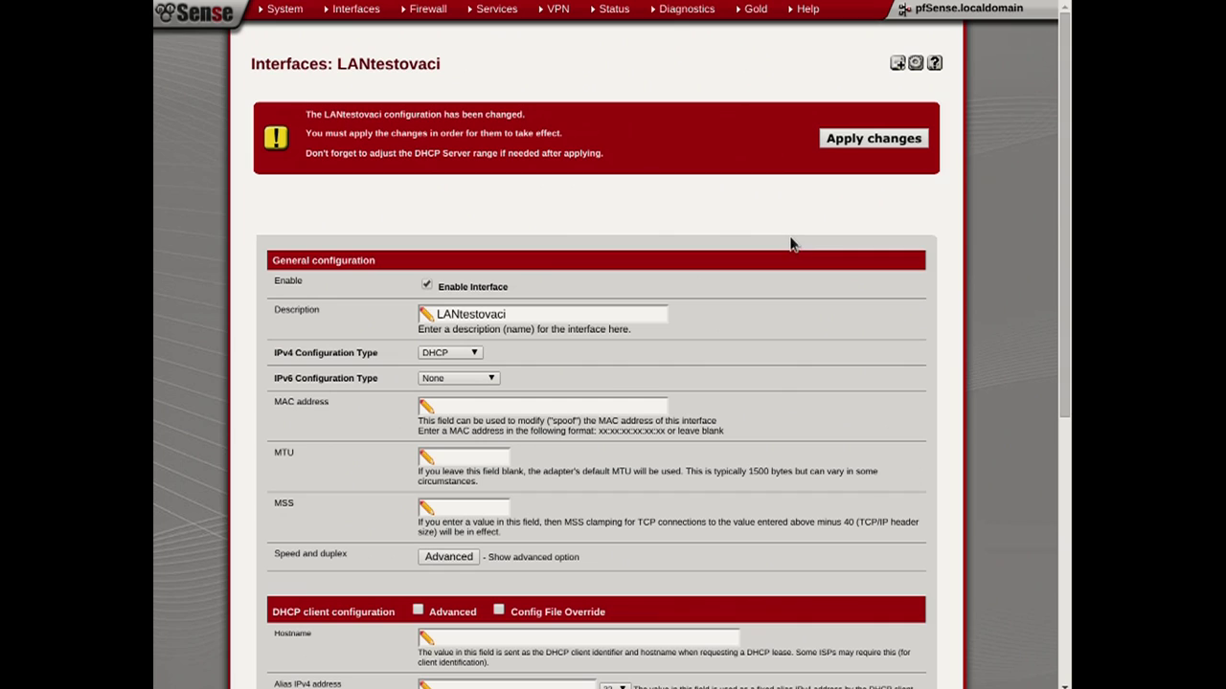
click(849, 142)
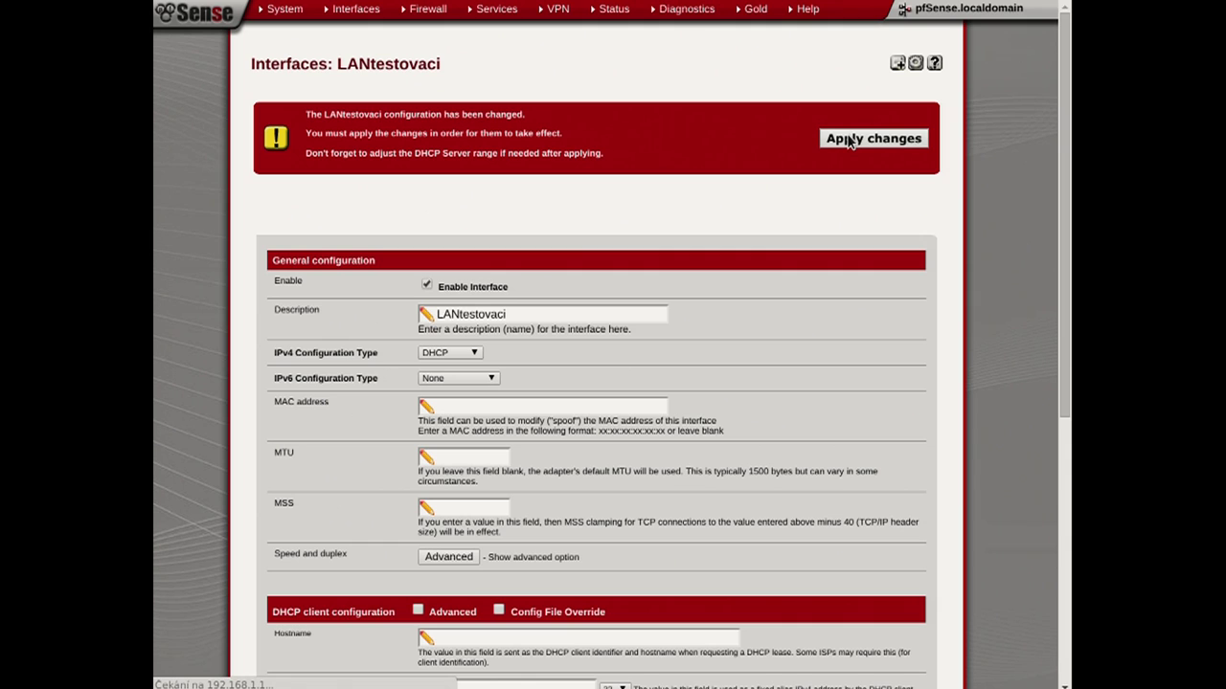
mouse_move(354, 13)
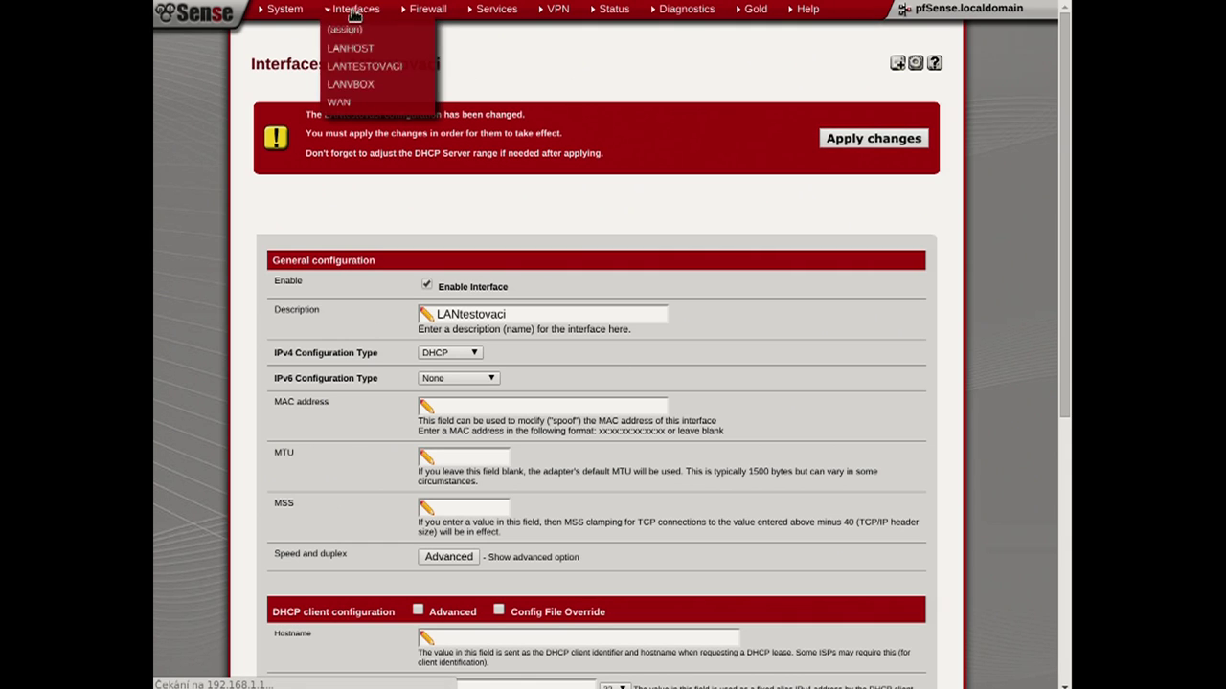
click(829, 142)
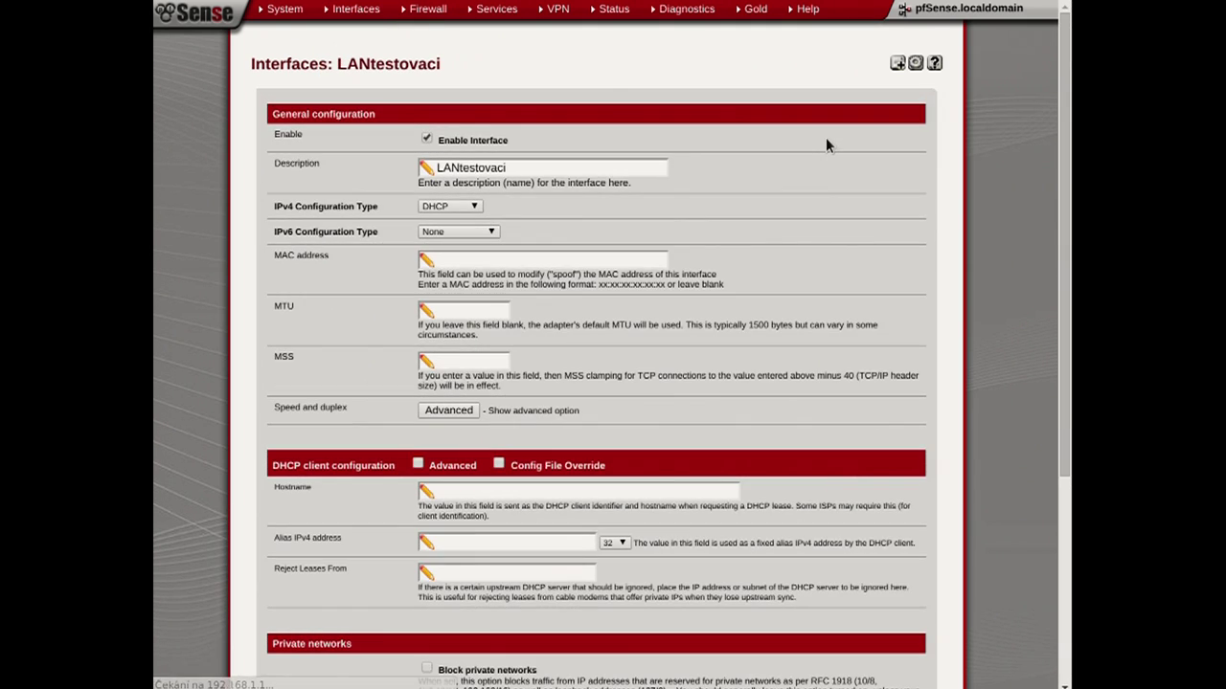
Open the Backup/Restore page of the diagnostics section.
mouse_move(369, 15)
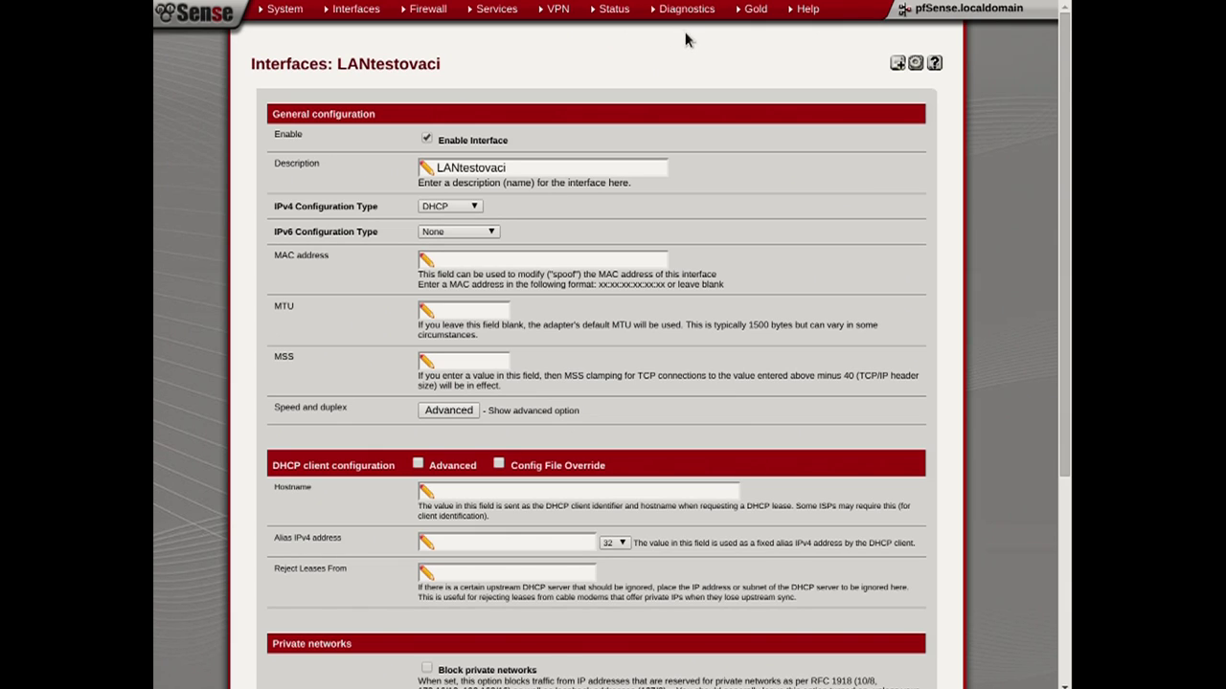
mouse_move(608, 17)
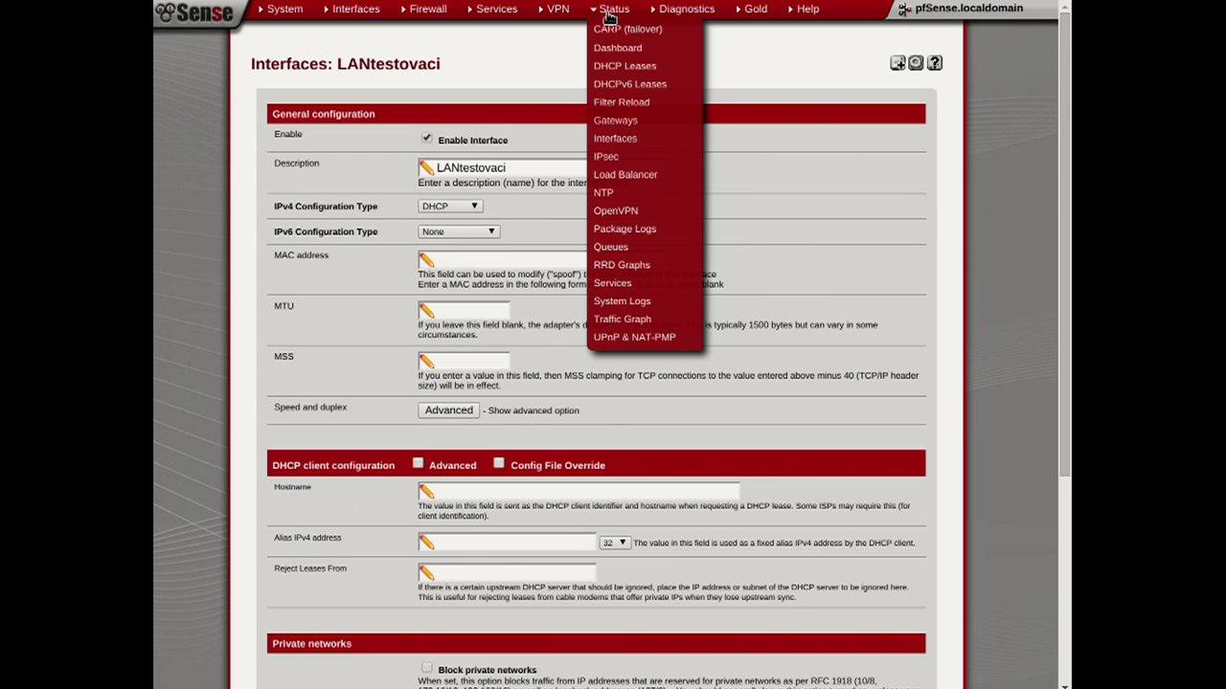
mouse_move(675, 12)
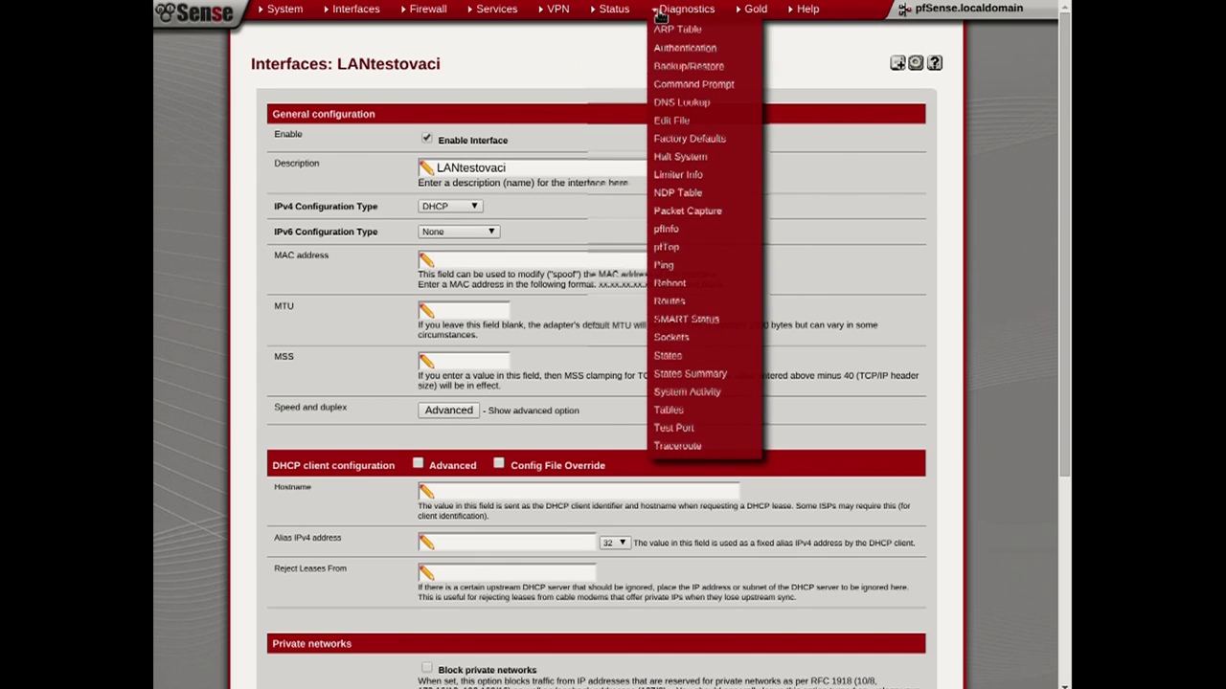
click(698, 72)
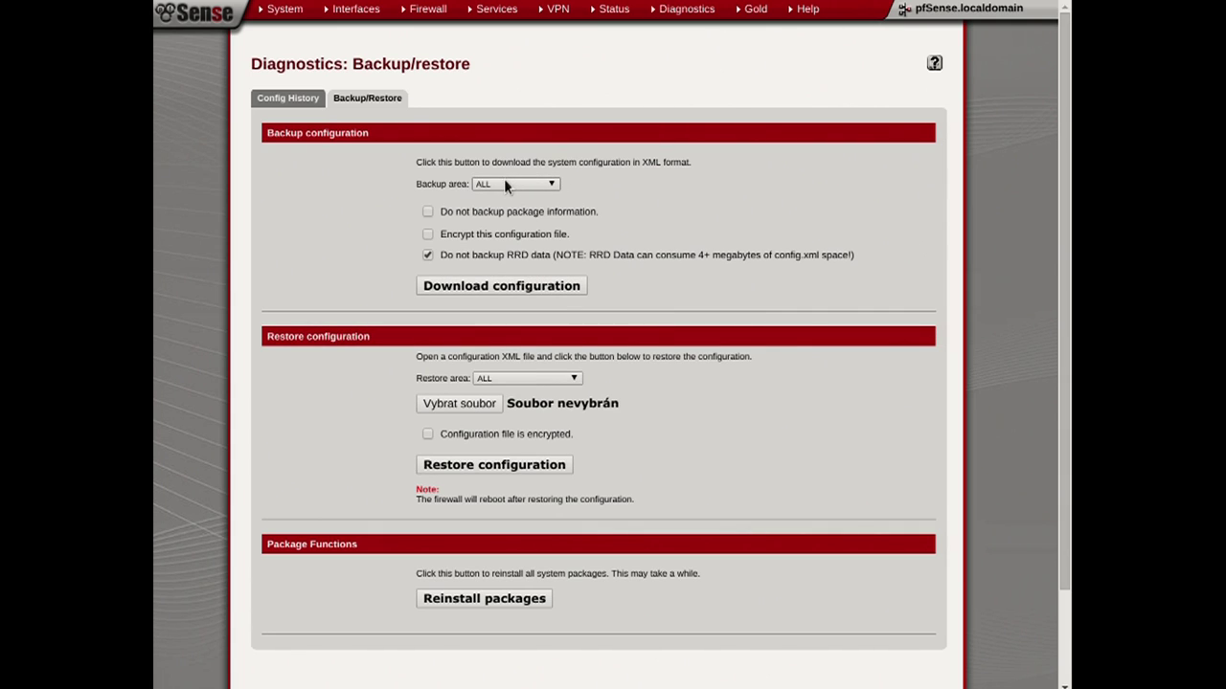
Download the system configuration as XML for backup area ALL, leaving out the RRD data.
click(504, 182)
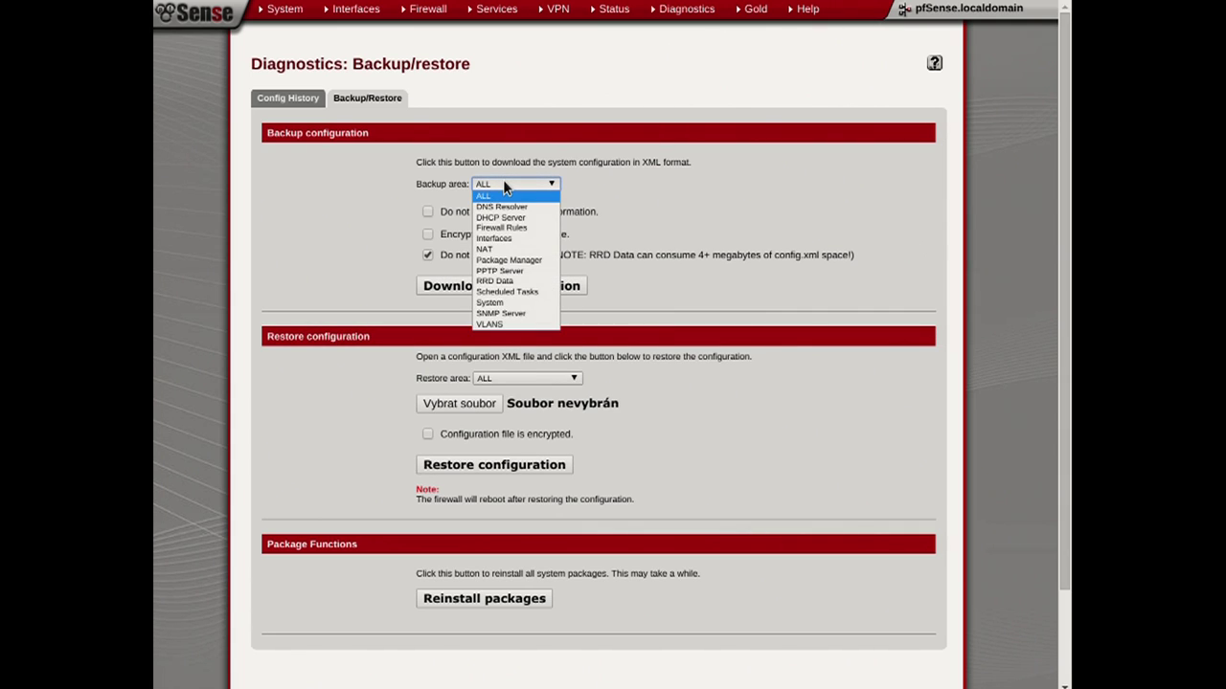
click(503, 182)
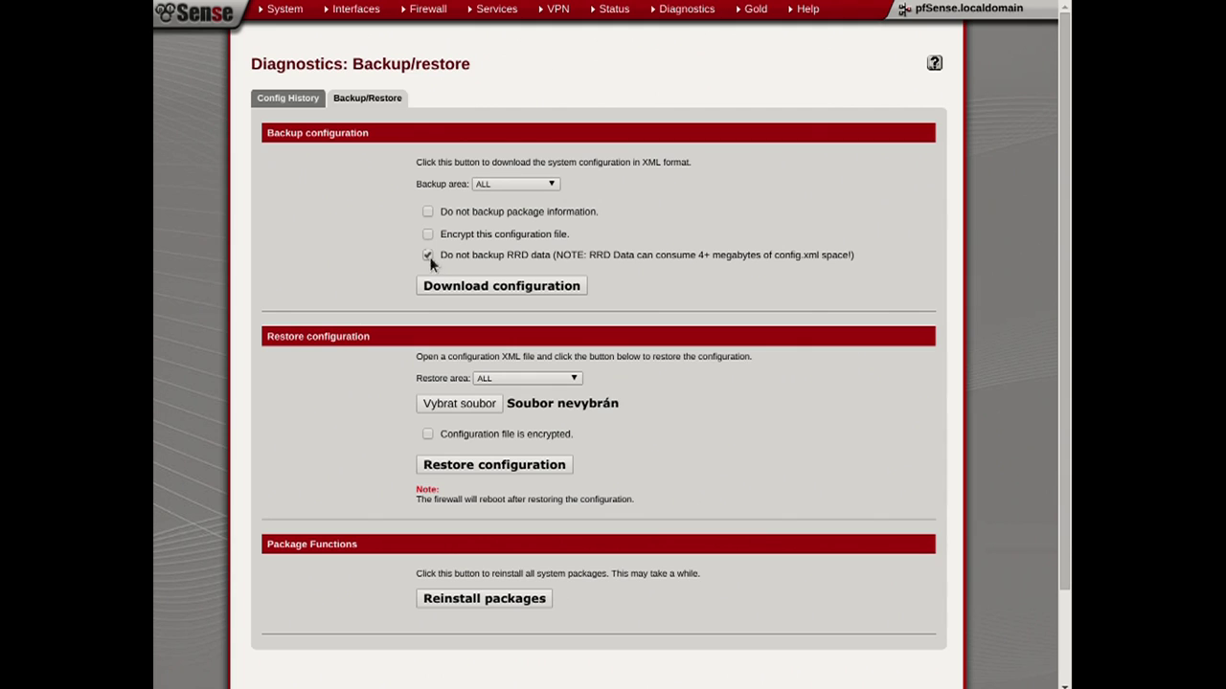
click(478, 286)
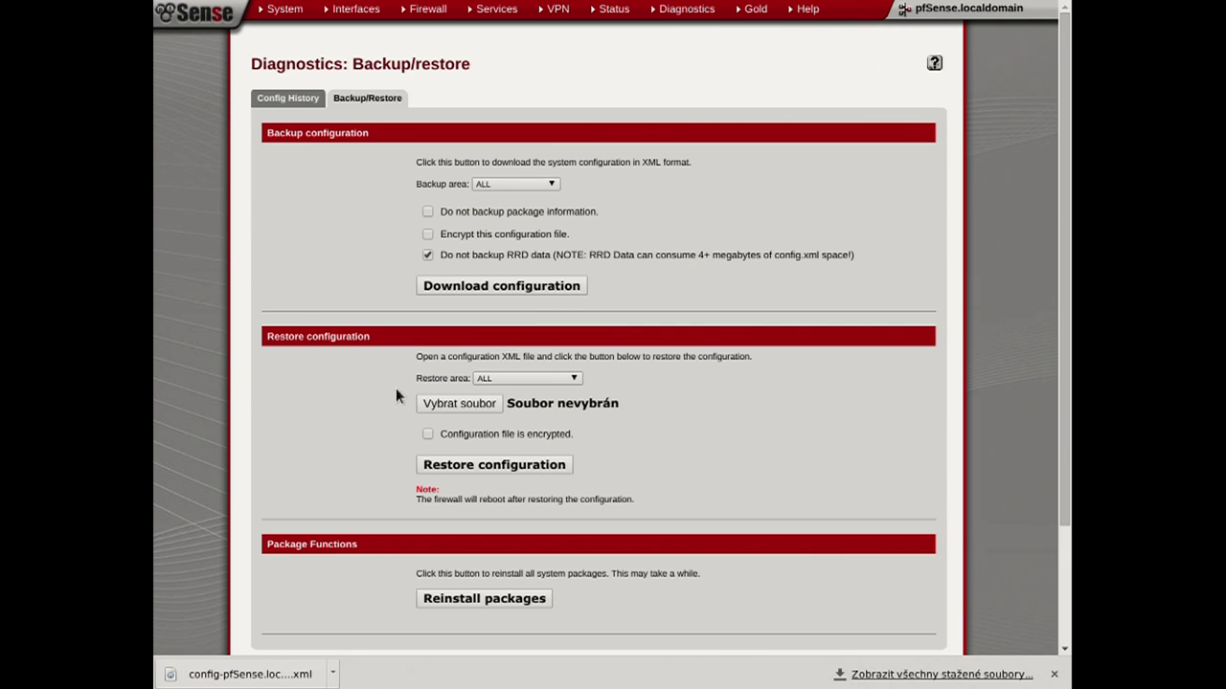
Switch to the pfSense virtual machine console and enter the shell with menu option 8.
key(alt+Tab)
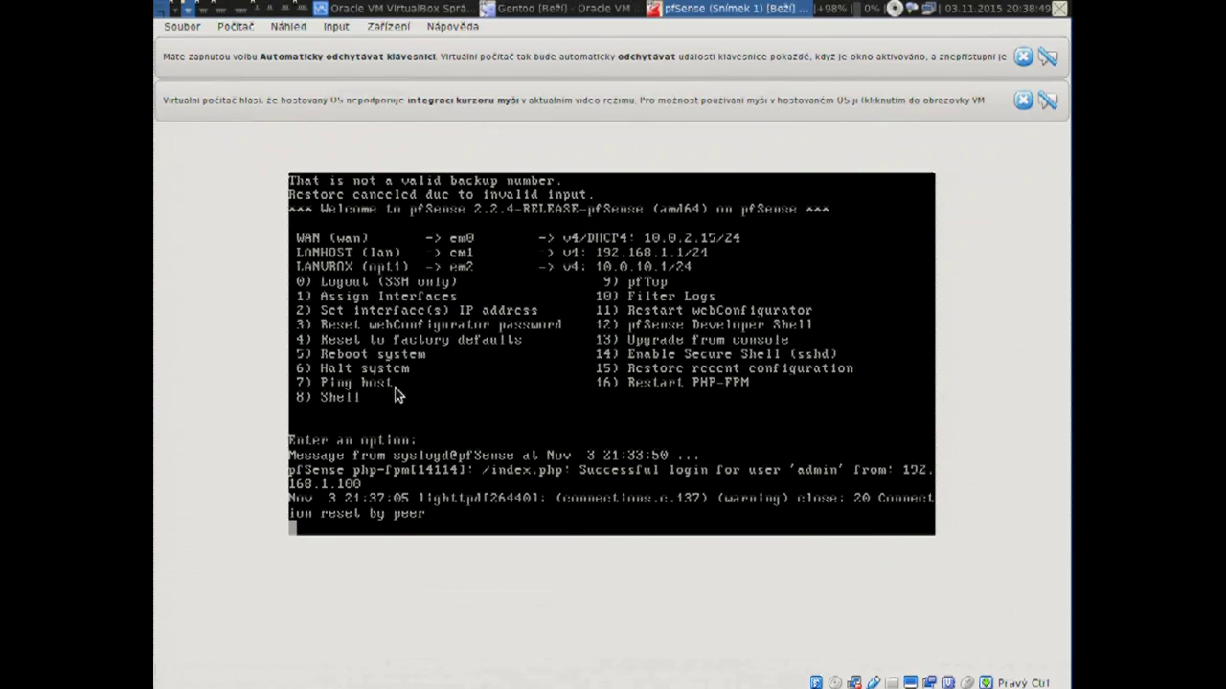
click(398, 394)
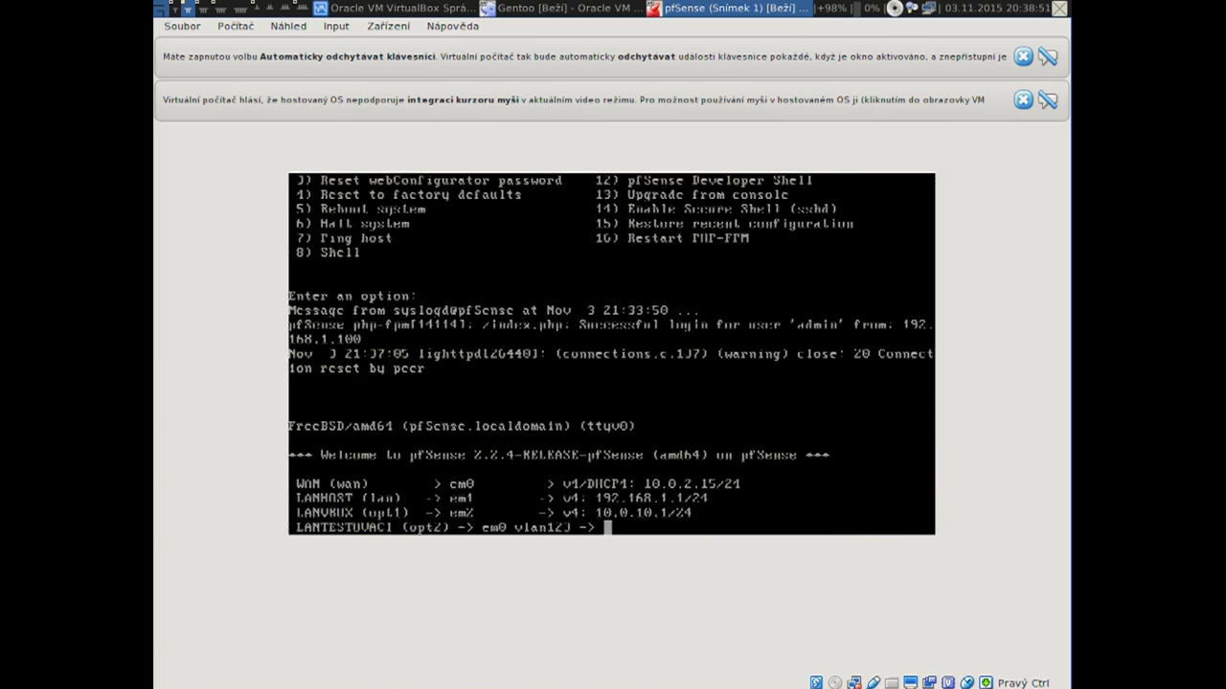
text(8)
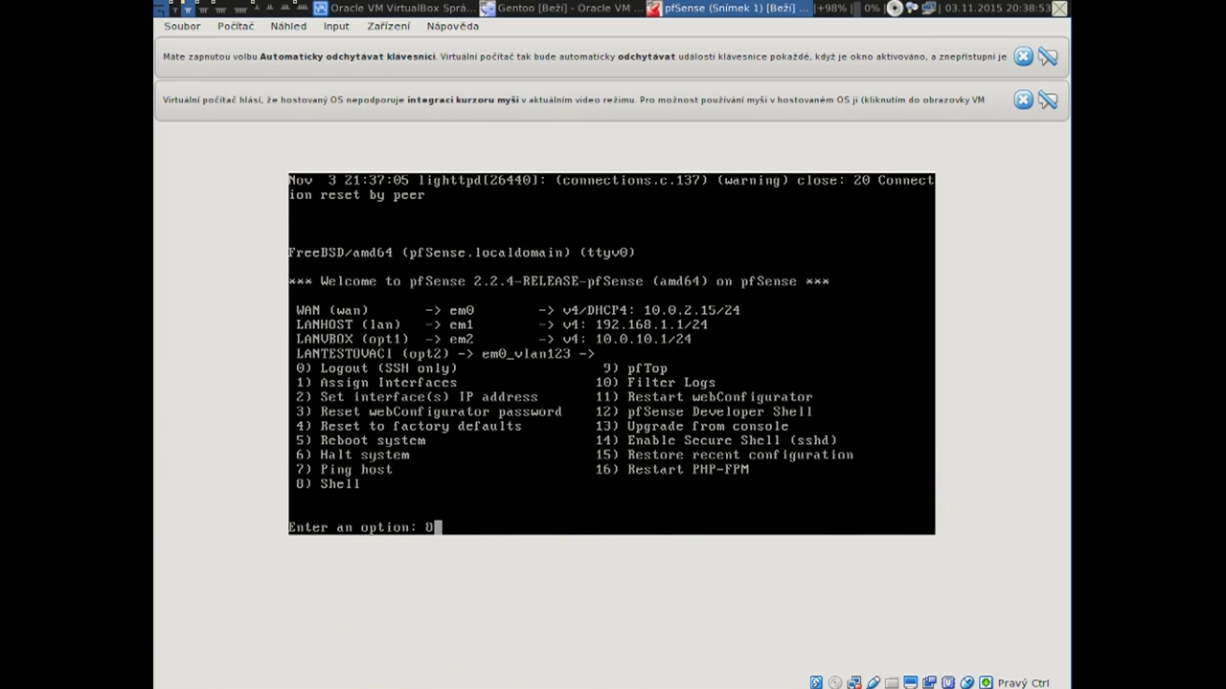
key(Return)
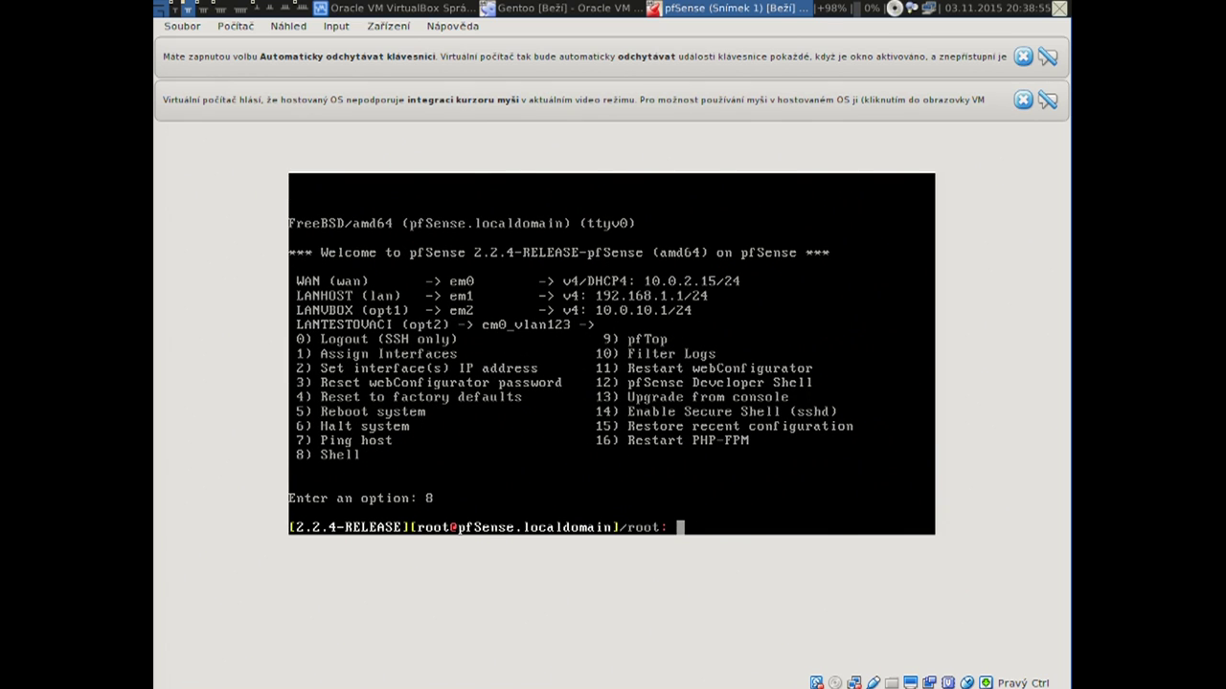
List the root home directory with ls and print the current shell with echo $SHELL.
text(ls)
key(Return)
text(echo $SHELL)
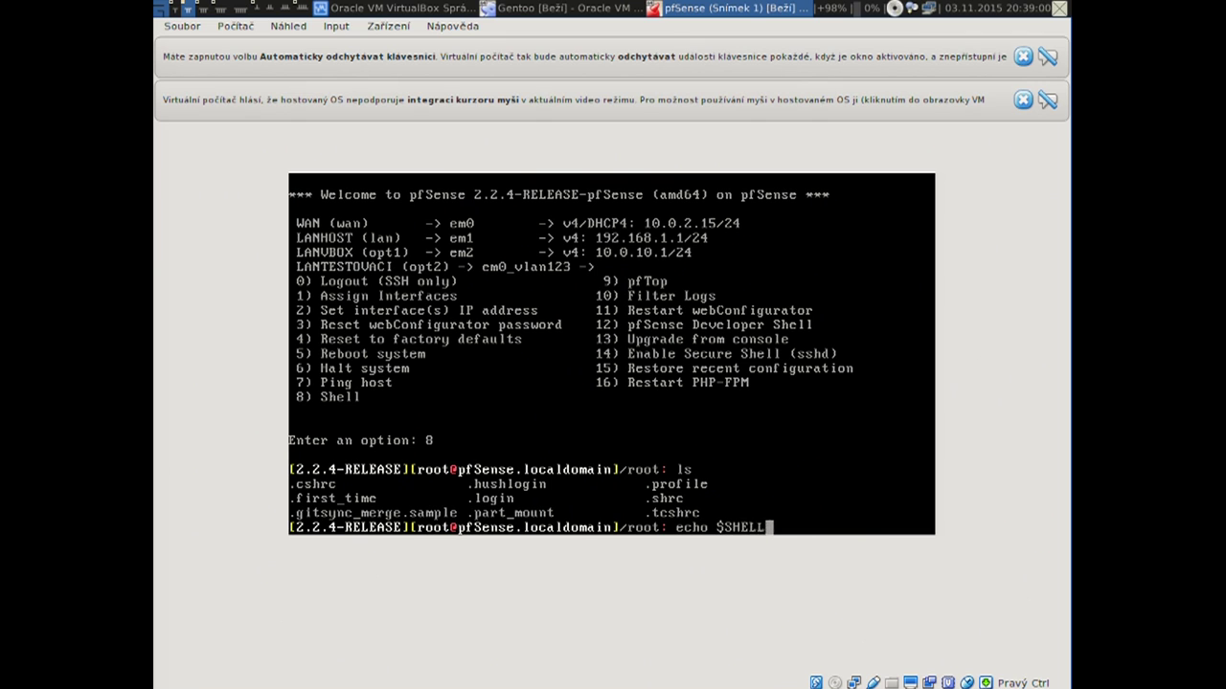
key(Return)
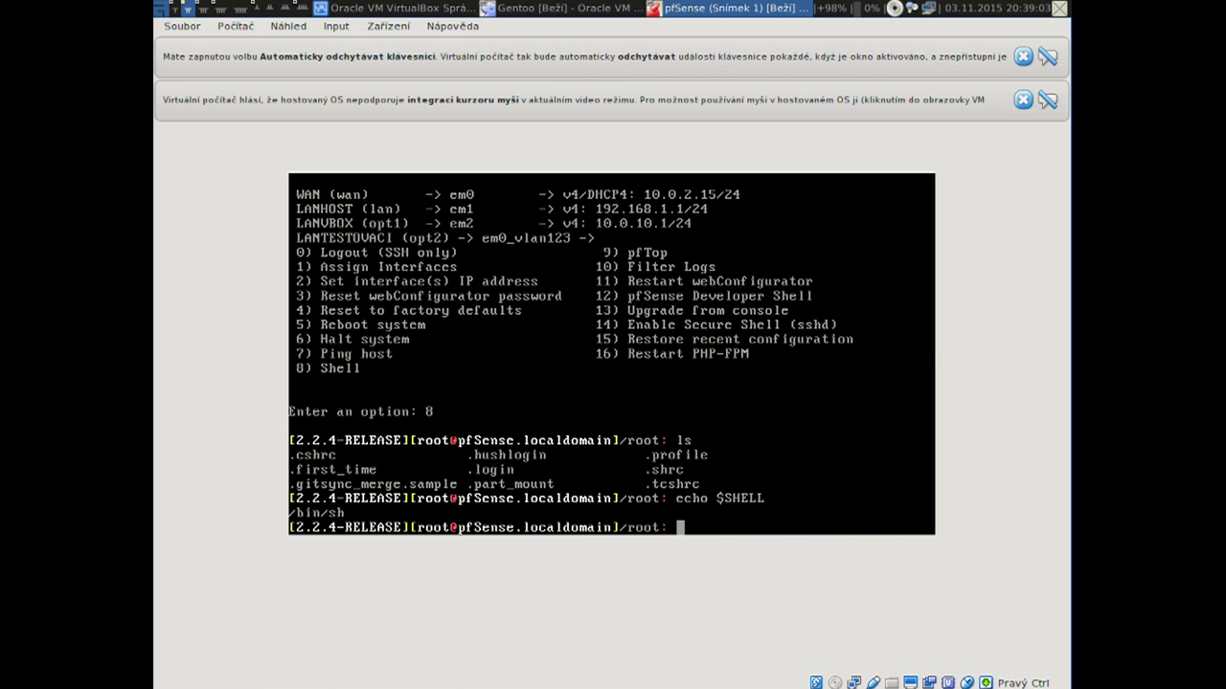
Try to get the shell's version with /bin/sh -v, exit the subshell, and retry with -version.
text(/bin/sh -v)
key(Return)
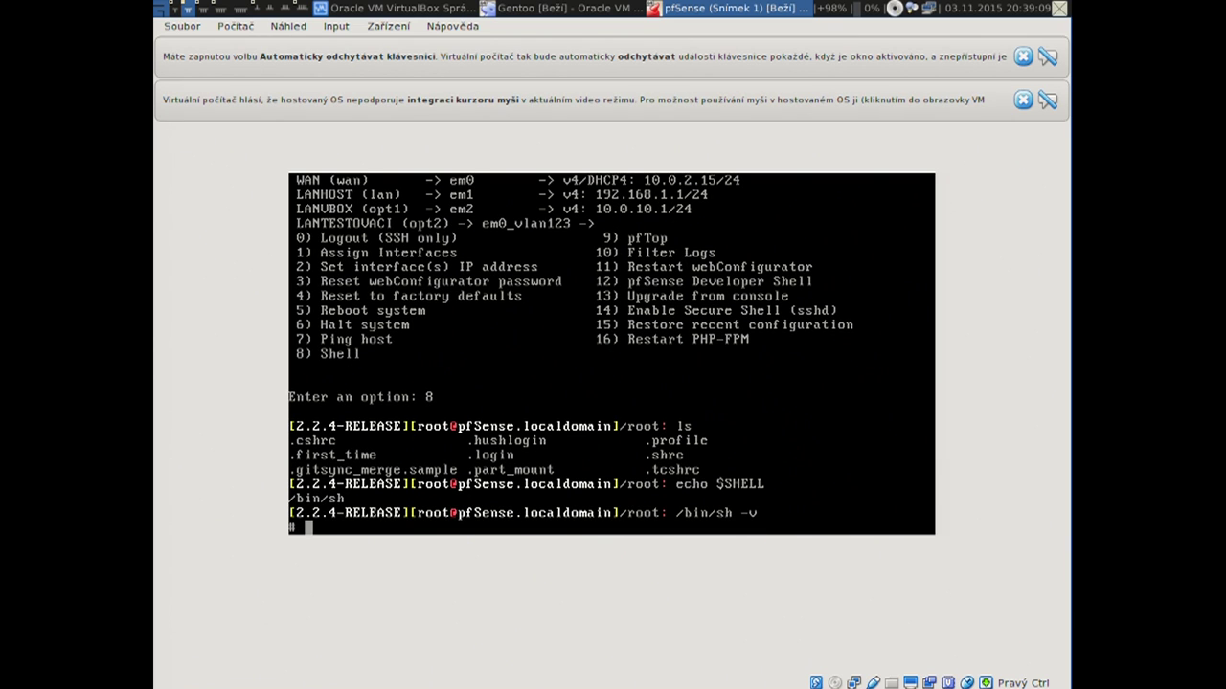
key(Return)
text(exit)
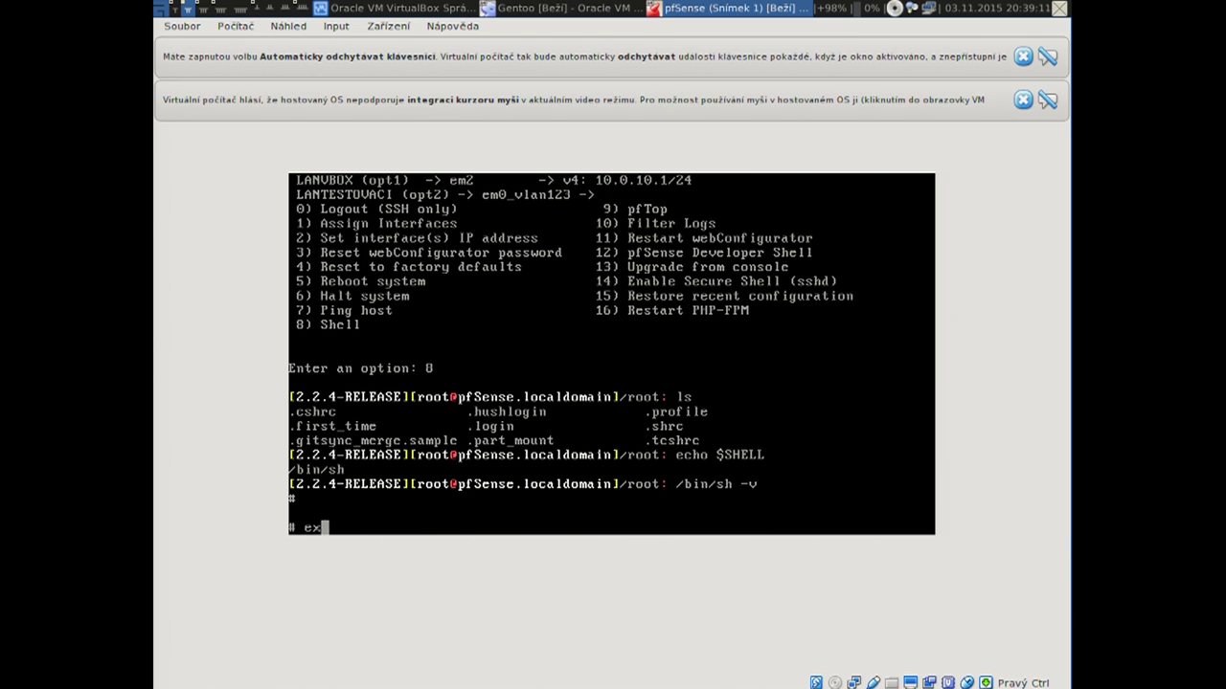
key(Return)
key(Up)
text(ersion)
key(Return)
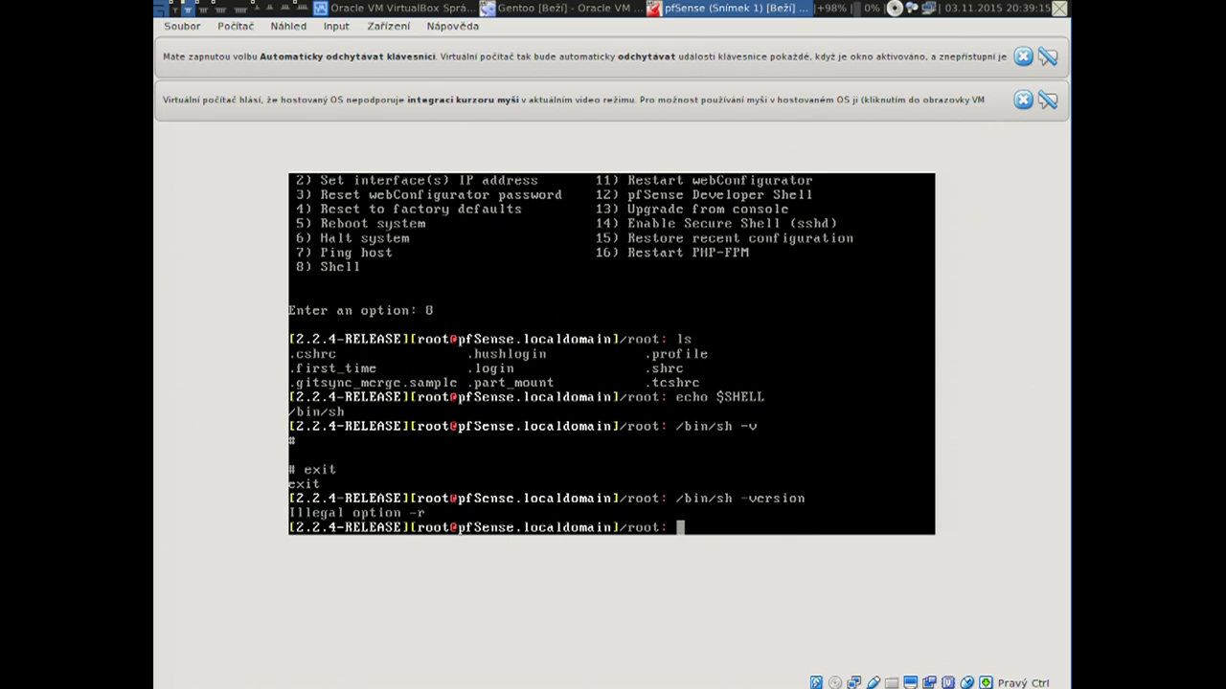
Retry the shell version query as /bin/sh --version.
key(Up)
key(Left)
key(Left)
key(Left)
key(Left)
key(Left)
key(Left)
key(Left)
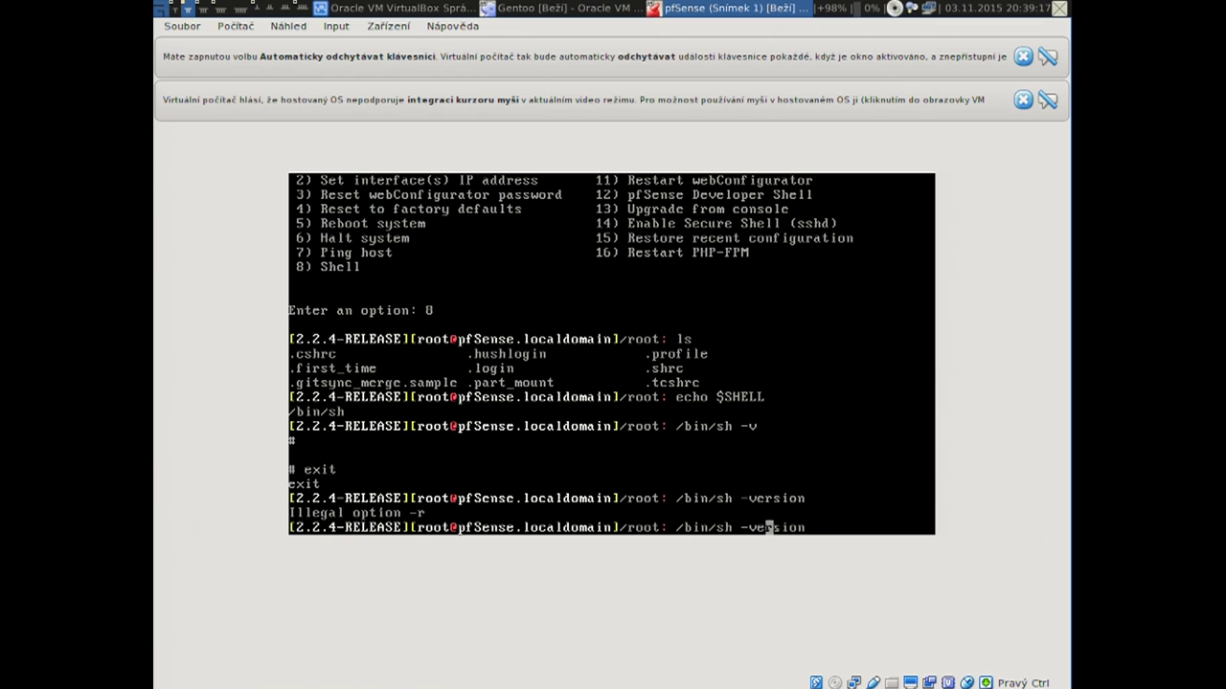
text(-)
key(Return)
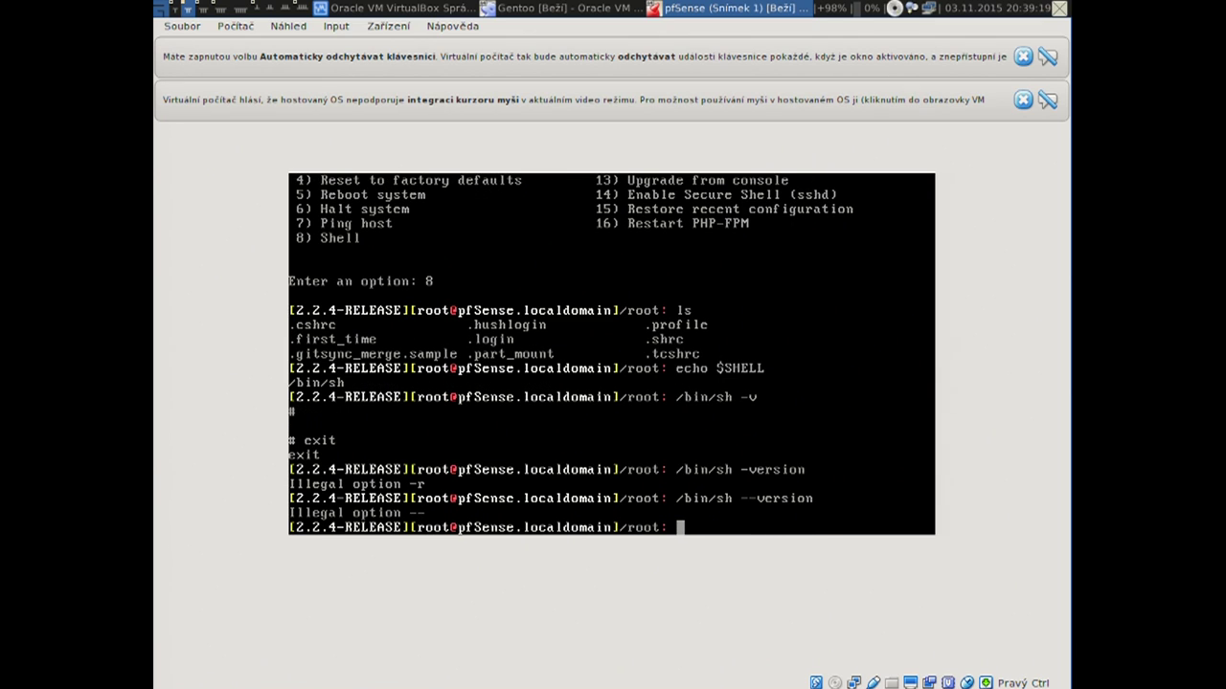
Try the version query as /bin/sh -V and exit the resulting subshell.
key(Up)
key(BackSpace)
key(BackSpace)
key(BackSpace)
key(BackSpace)
key(BackSpace)
key(BackSpace)
key(BackSpace)
key(BackSpace)
text(V)
key(Return)
text(exit)
key(Return)
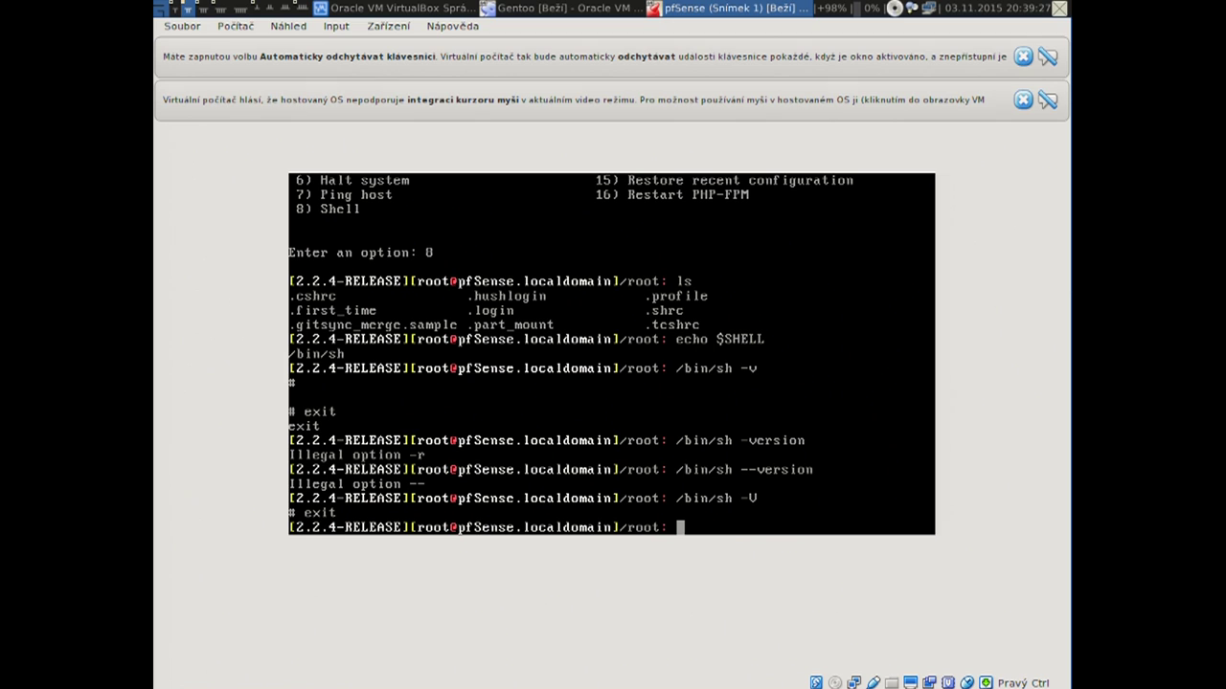
Try to open the sh manual page and check which vi commands are available, clearing the unfinished editor commands.
text(man sh)
key(Return)
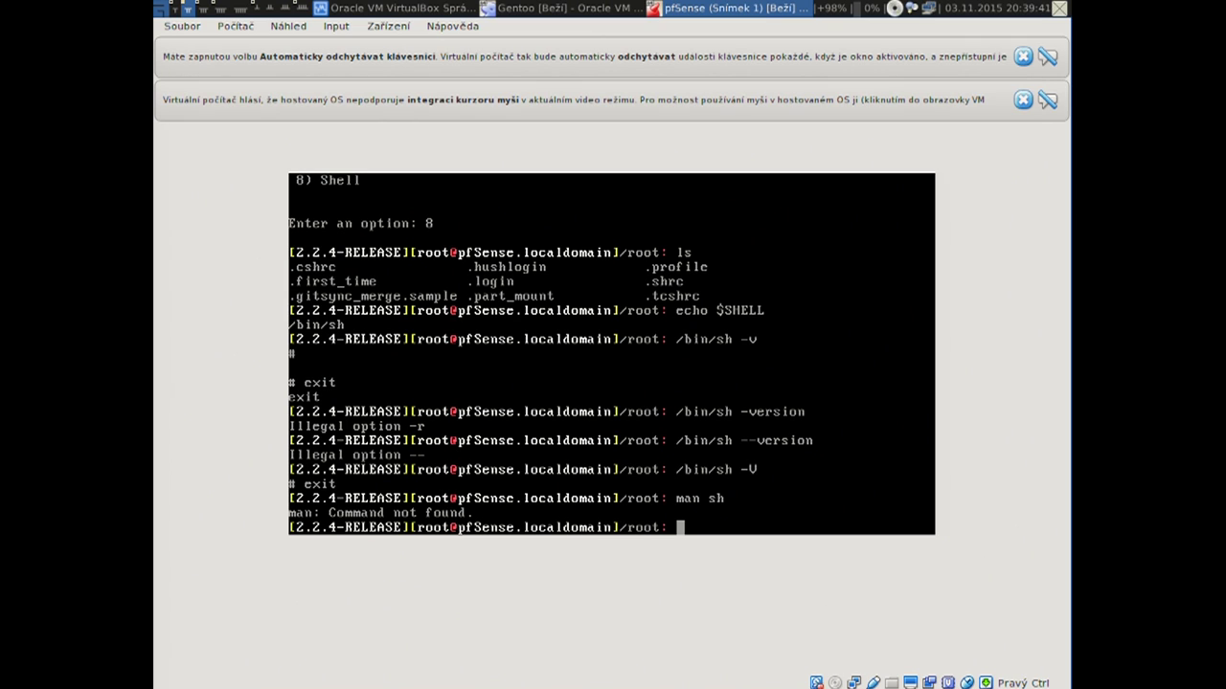
text(vi)
key(Tab)
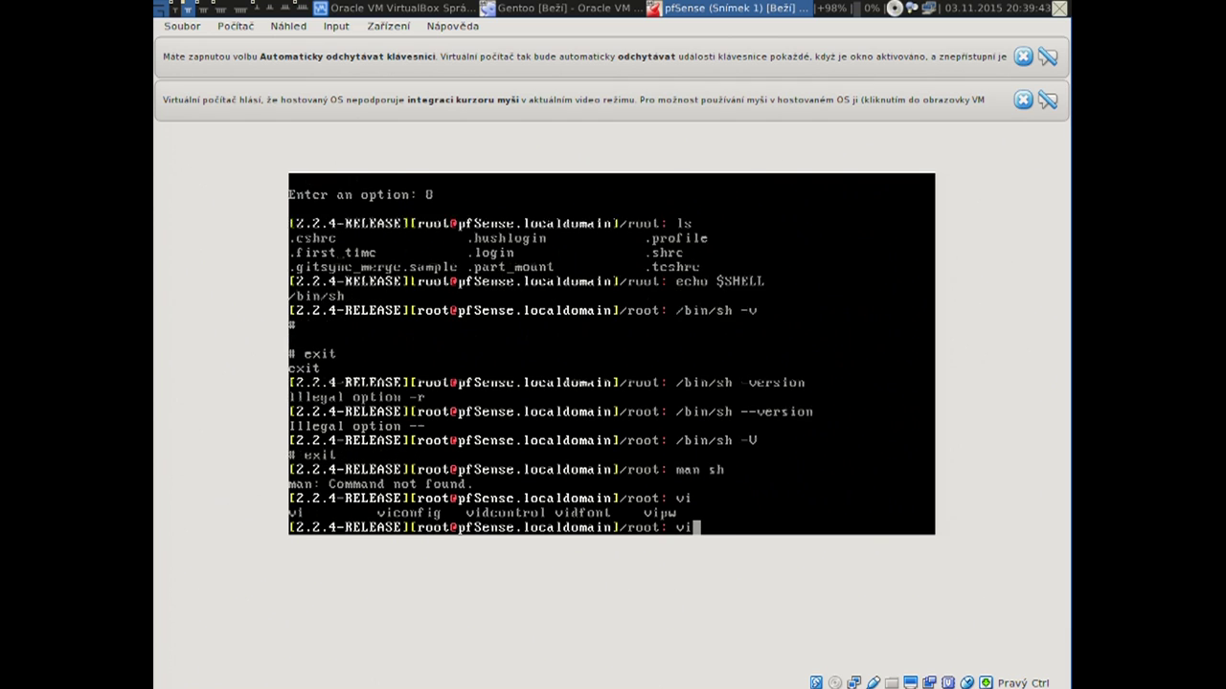
key(Tab)
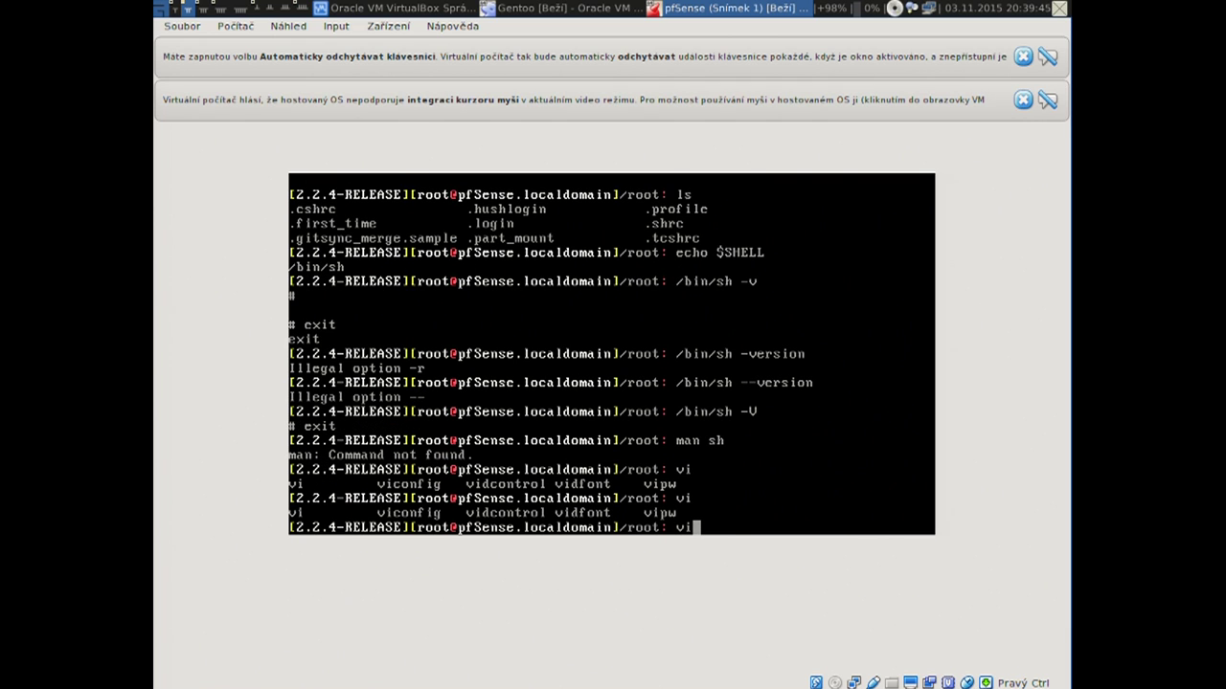
key(BackSpace)
key(BackSpace)
text(nano)
key(BackSpace)
key(BackSpace)
key(BackSpace)
key(BackSpace)
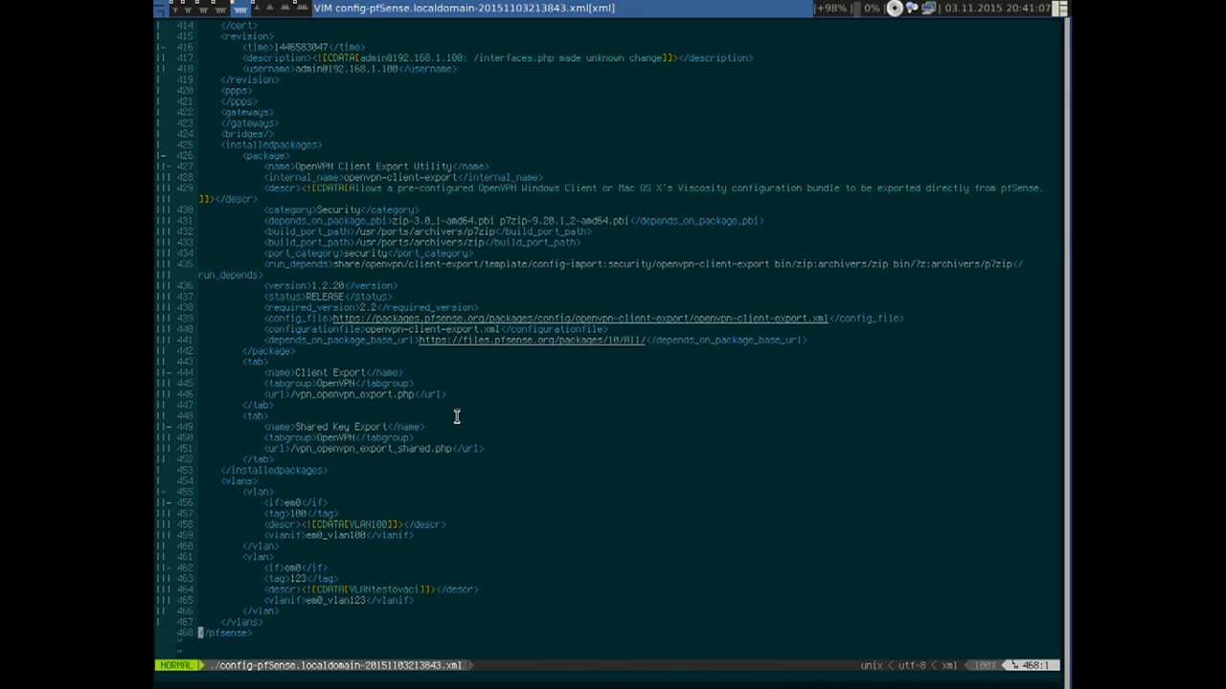
Enlarge the text of the backup XML in Vim and turn off syntax highlighting, returning to the first line.
key(ctrl+plus)
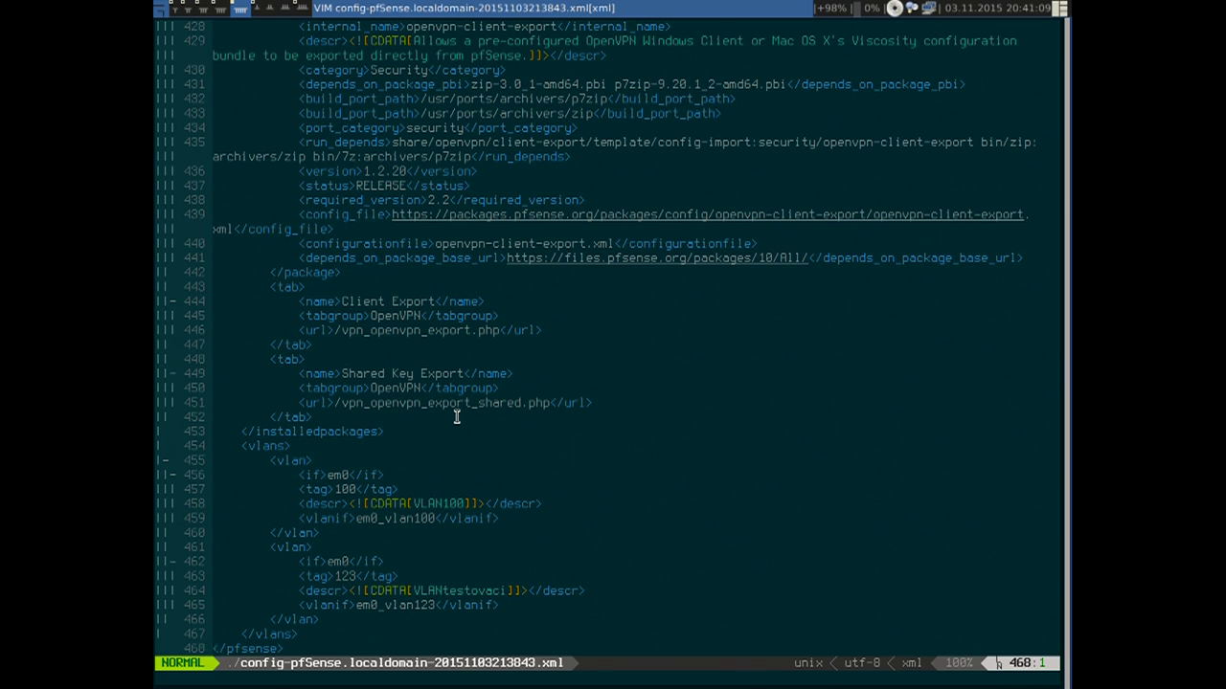
key(ctrl+plus)
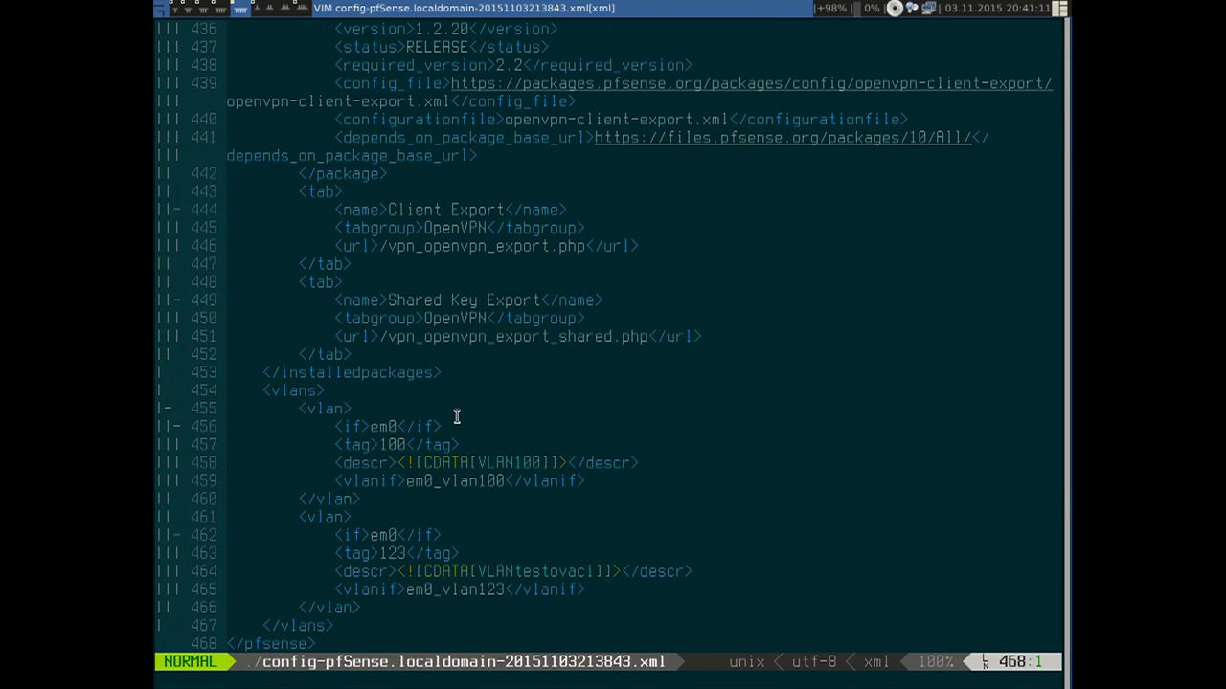
text(:syn off)
key(g)
key(g)
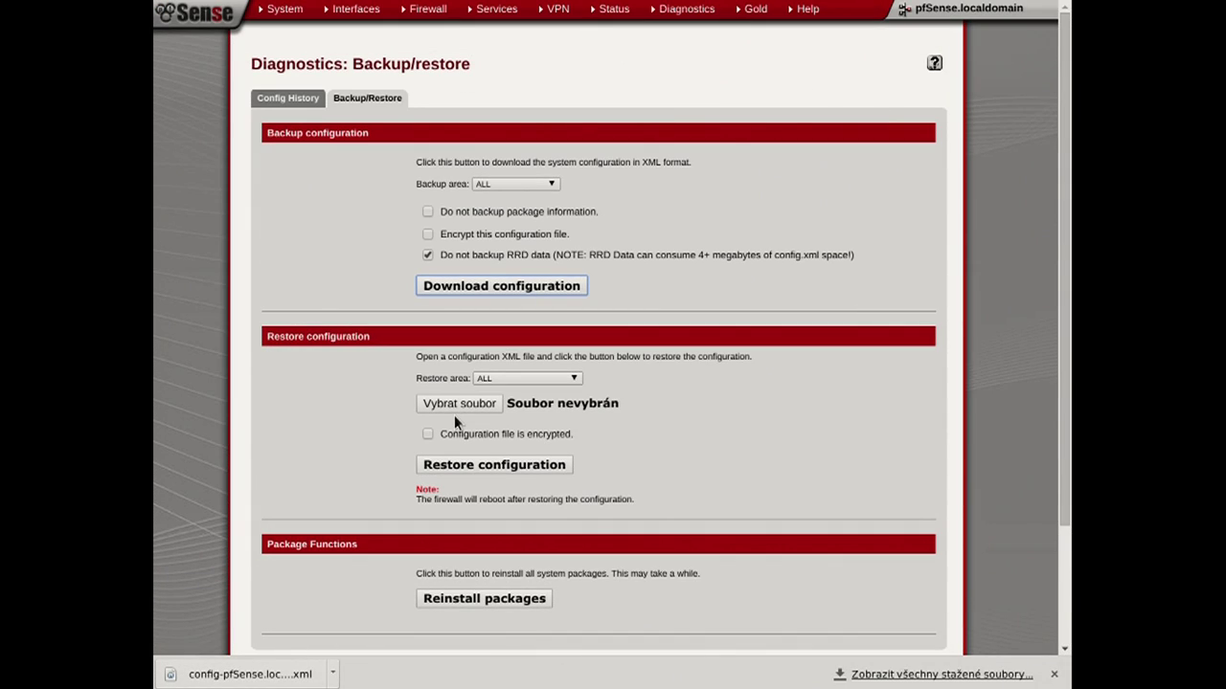
Check the interfaces in the pfSense web interface and search the backup XML in Vim for LANte.
mouse_move(352, 12)
click(349, 37)
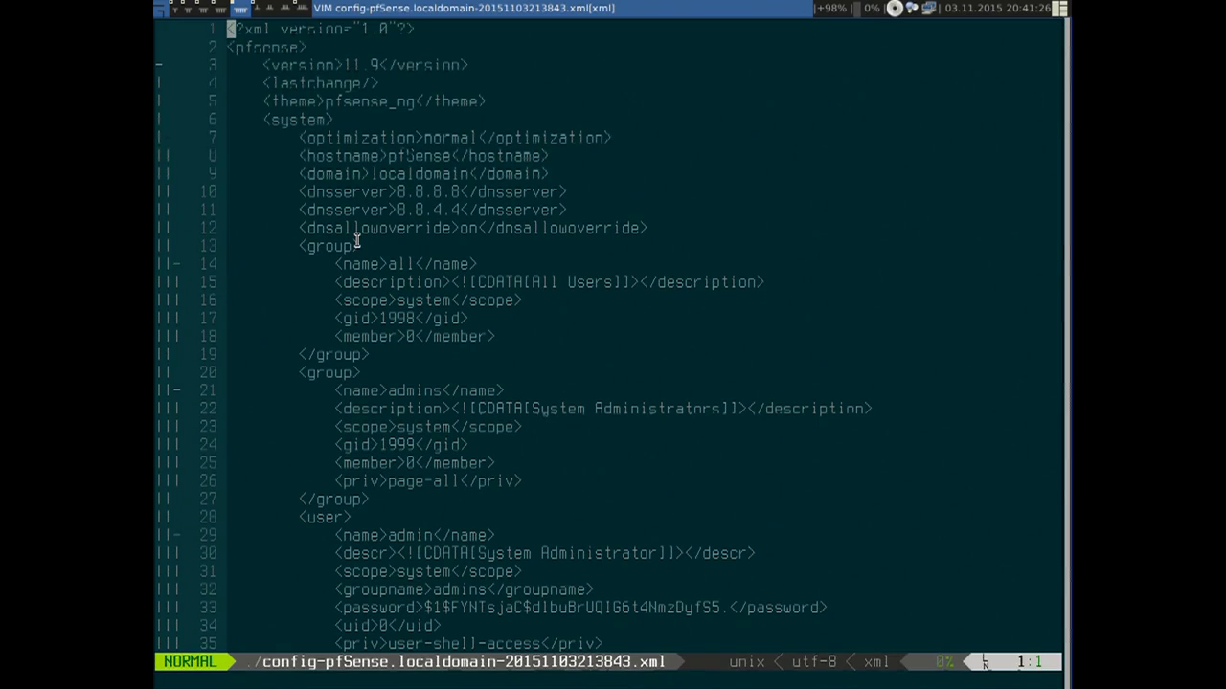
text(/)
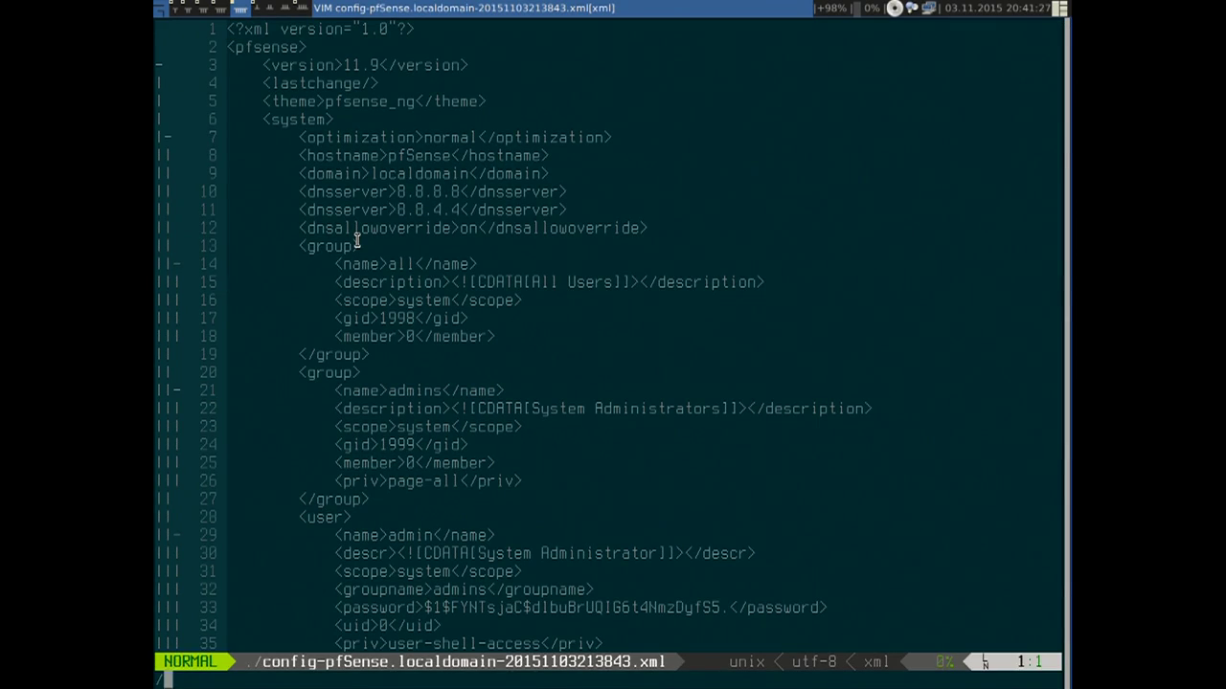
text(LANte)
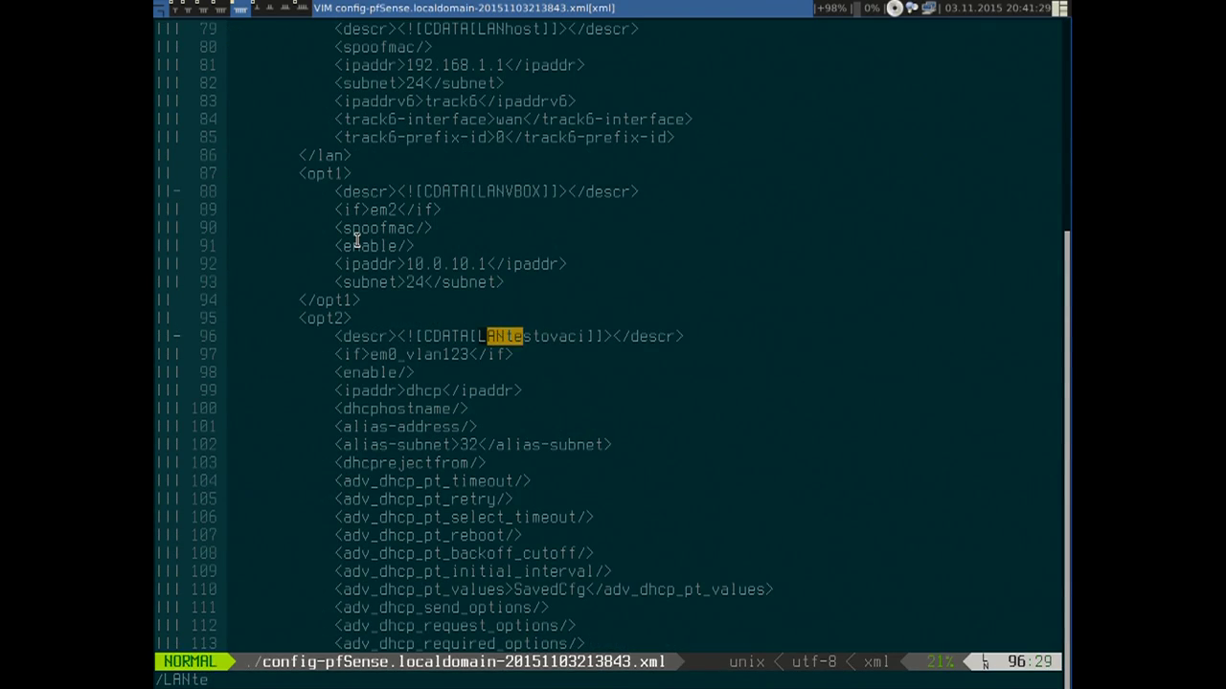
Examine the opt2 block of the LANtestovaci interface, including its em0_vlan123 assignment and DHCP options.
key(j)
key(j)
key(j)
key(j)
key(j)
key(j)
key(j)
key(j)
key(j)
key(j)
key(j)
key(j)
key(j)
key(j)
key(j)
key(j)
key(j)
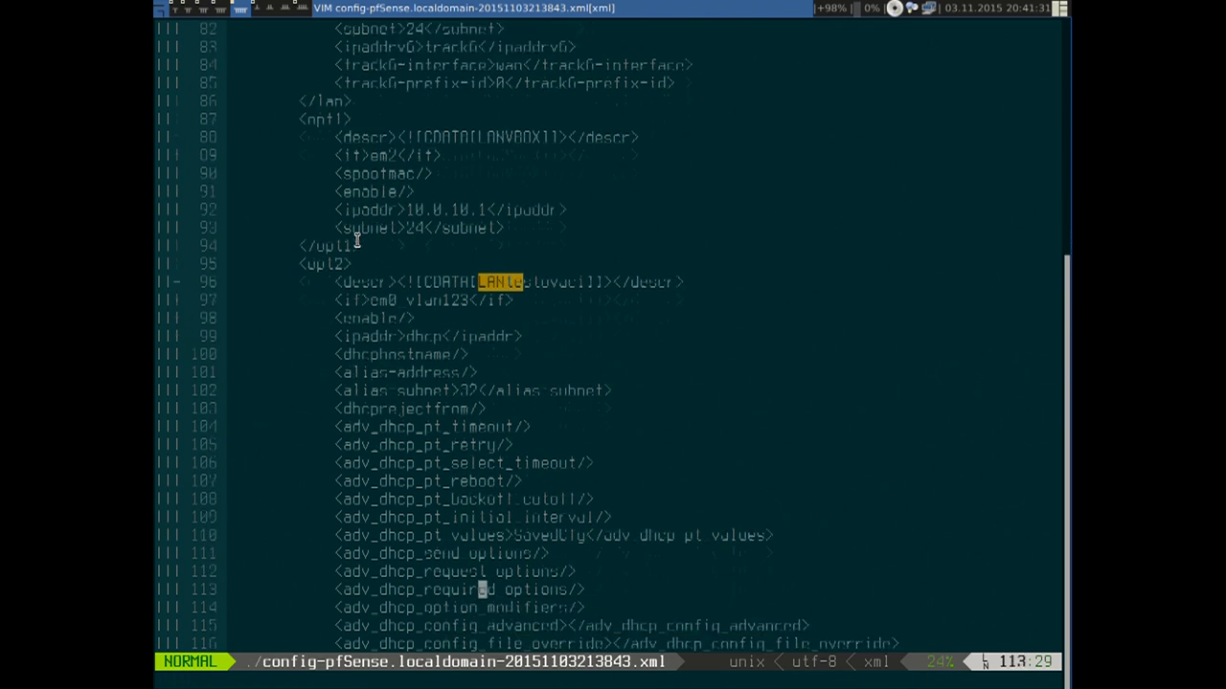
key(j)
key(j)
key(j)
key(j)
key(j)
key(j)
key(j)
key(j)
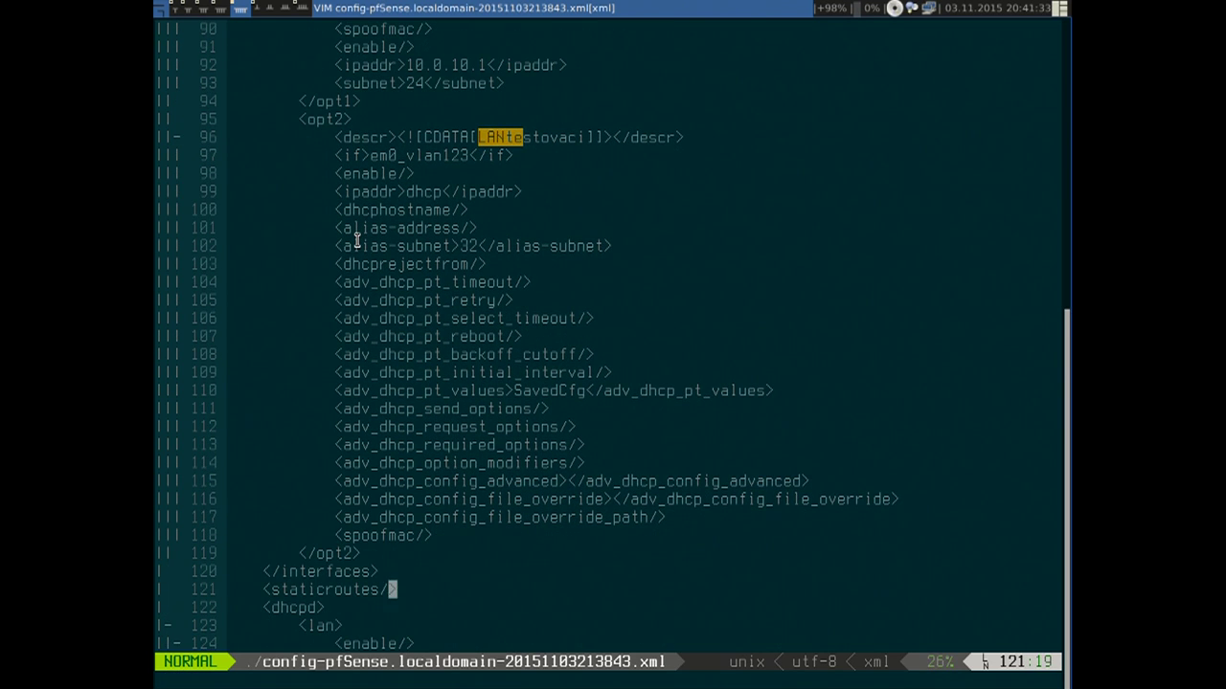
key(k)
key(k)
key(k)
key(k)
key(k)
key(k)
key(k)
key(k)
key(k)
key(k)
key(k)
key(k)
key(k)
key(k)
key(k)
key(k)
key(k)
key(k)
key(k)
key(k)
key(k)
key(k)
key(k)
key(j)
key(j)
key(j)
key(j)
key(k)
key(k)
key(j)
key(j)
key(j)
key(j)
key(j)
key(j)
key(j)
key(j)
key(j)
key(j)
key(j)
key(j)
key(j)
key(j)
key(j)
key(j)
key(k)
key(k)
key(k)
key(k)
key(k)
key(k)
key(k)
key(k)
key(k)
key(k)
key(k)
key(k)
key(k)
key(k)
key(k)
key(k)
key(k)
key(k)
key(k)
key(k)
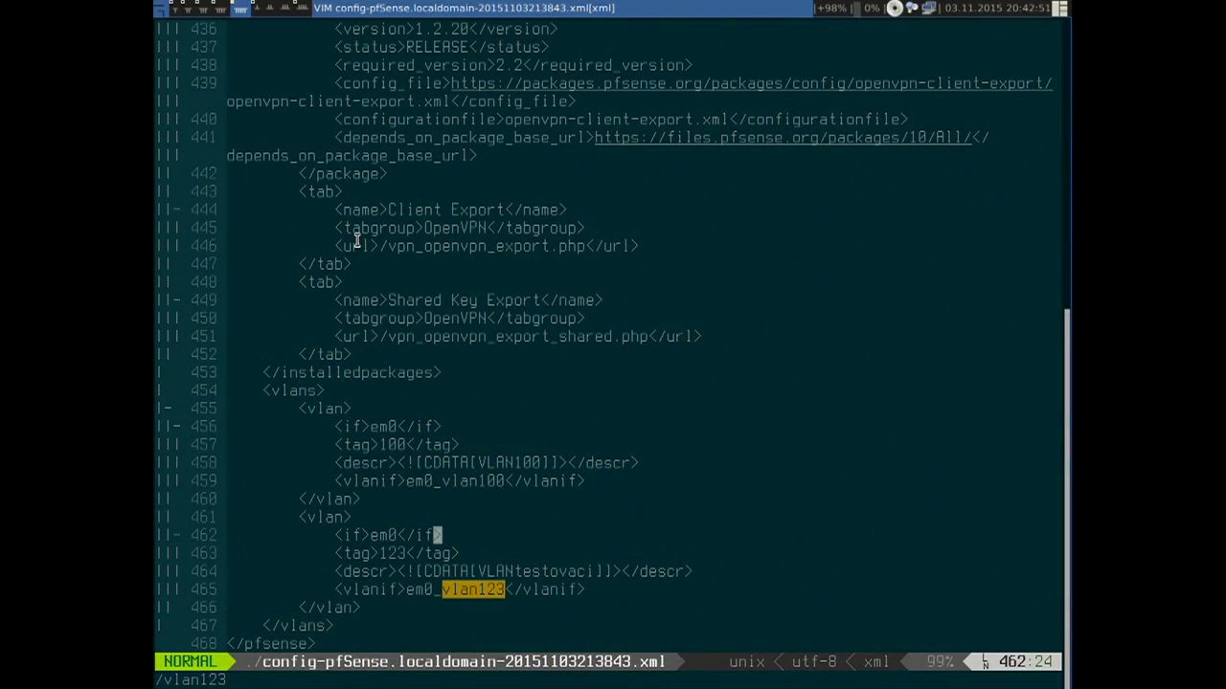
Look over the VLAN 123 entry in the backup XML, then quit Vim and close the terminal.
key(j)
key(j)
key(k)
key(j)
key(j)
text(:q)
key(Return)
key(ctrl+d)
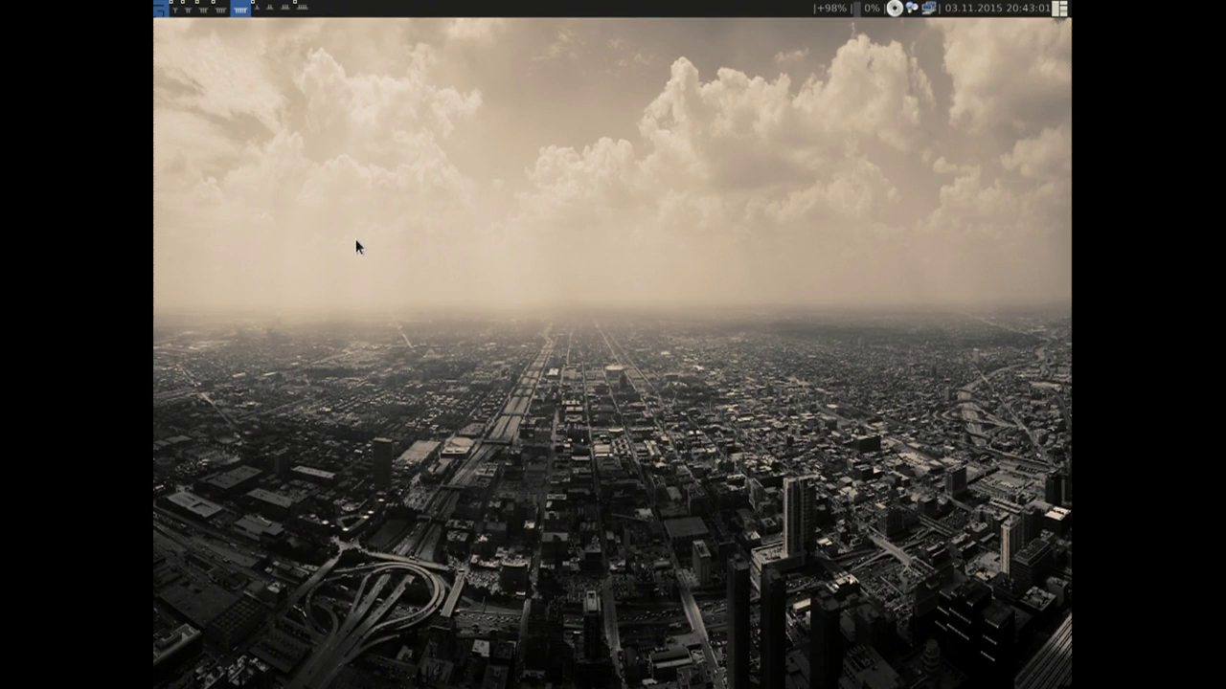
Switch to the pfSense web interface and review the bridges, the available network ports in the interface assignments, and the LAGG page.
key(super+2)
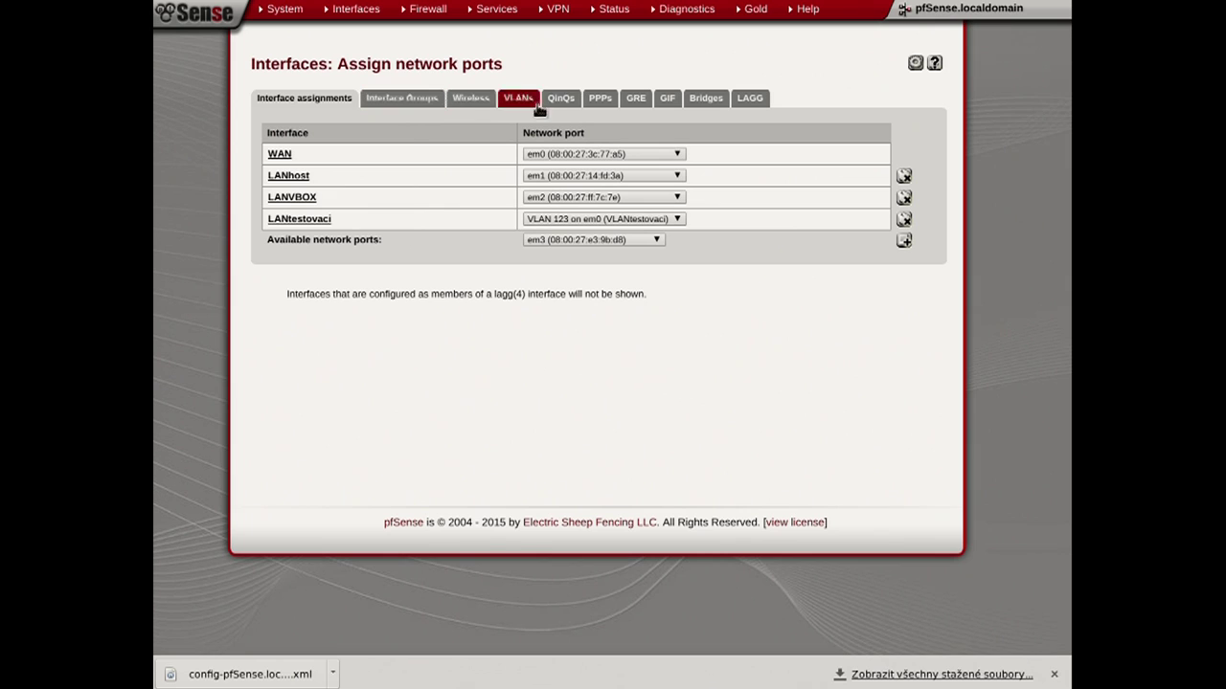
click(690, 105)
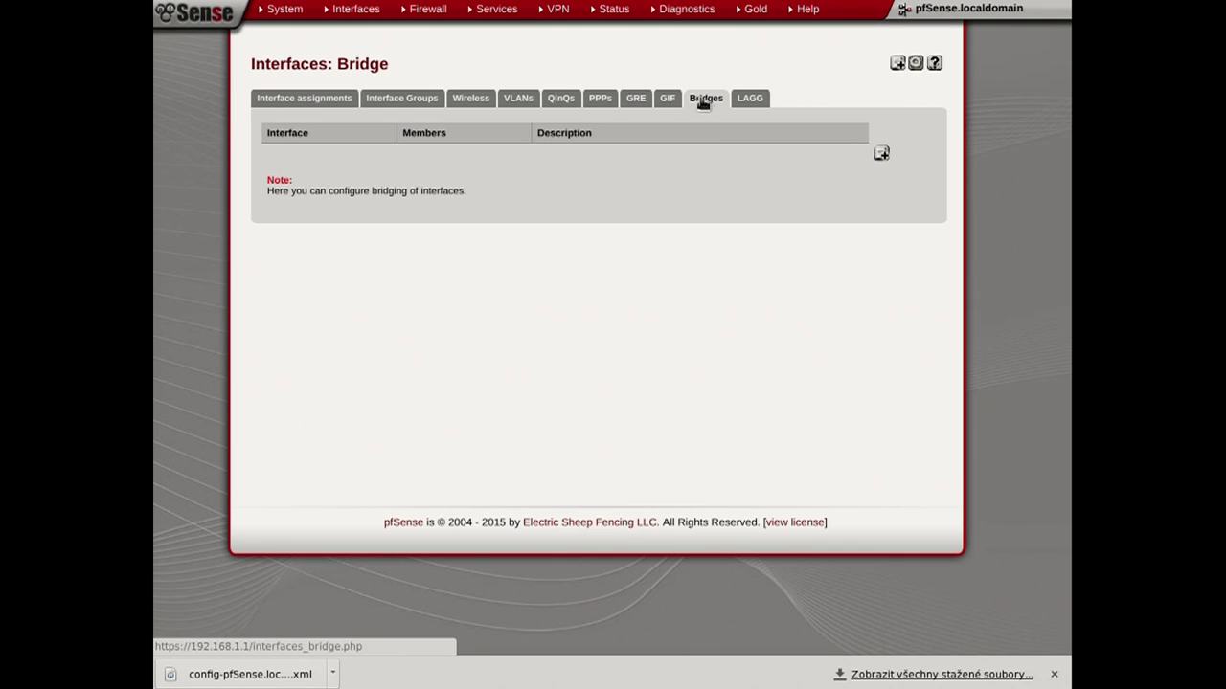
click(297, 99)
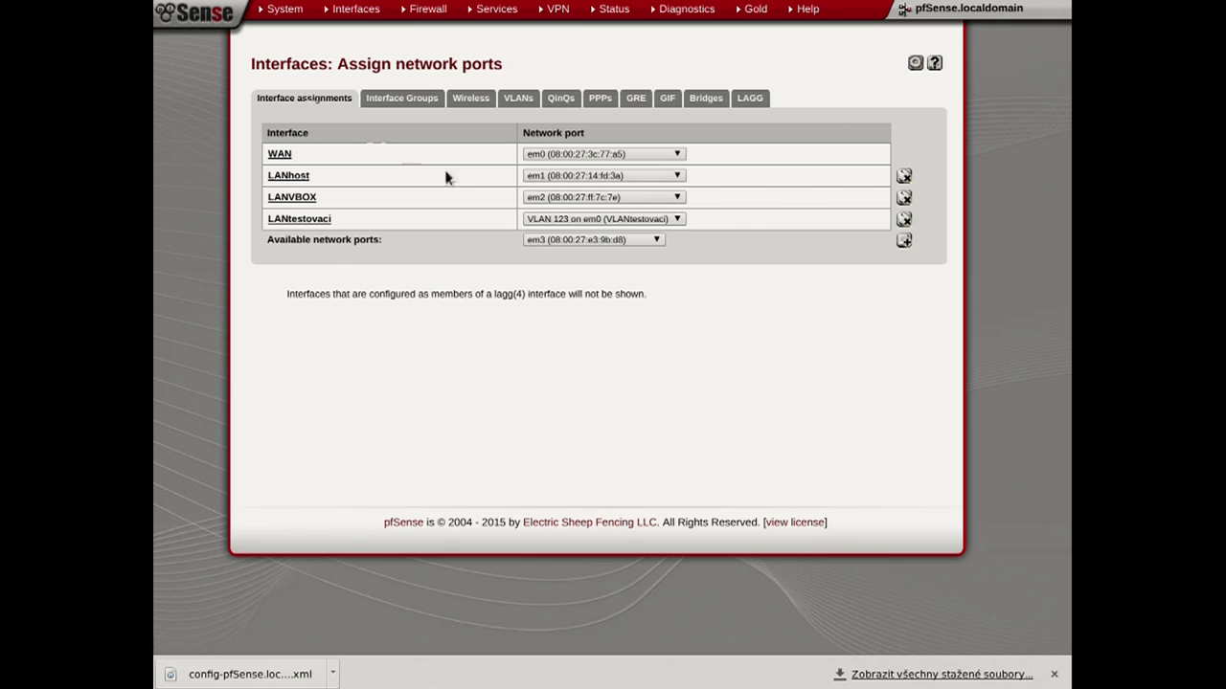
click(555, 241)
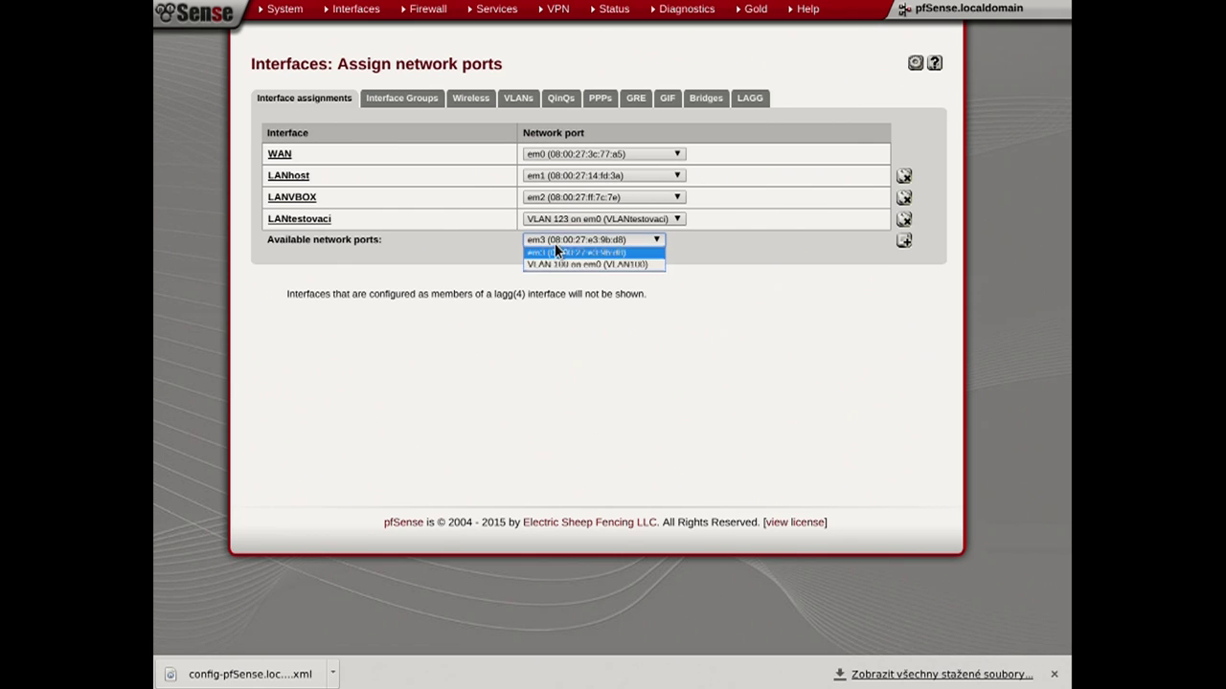
click(506, 247)
click(747, 101)
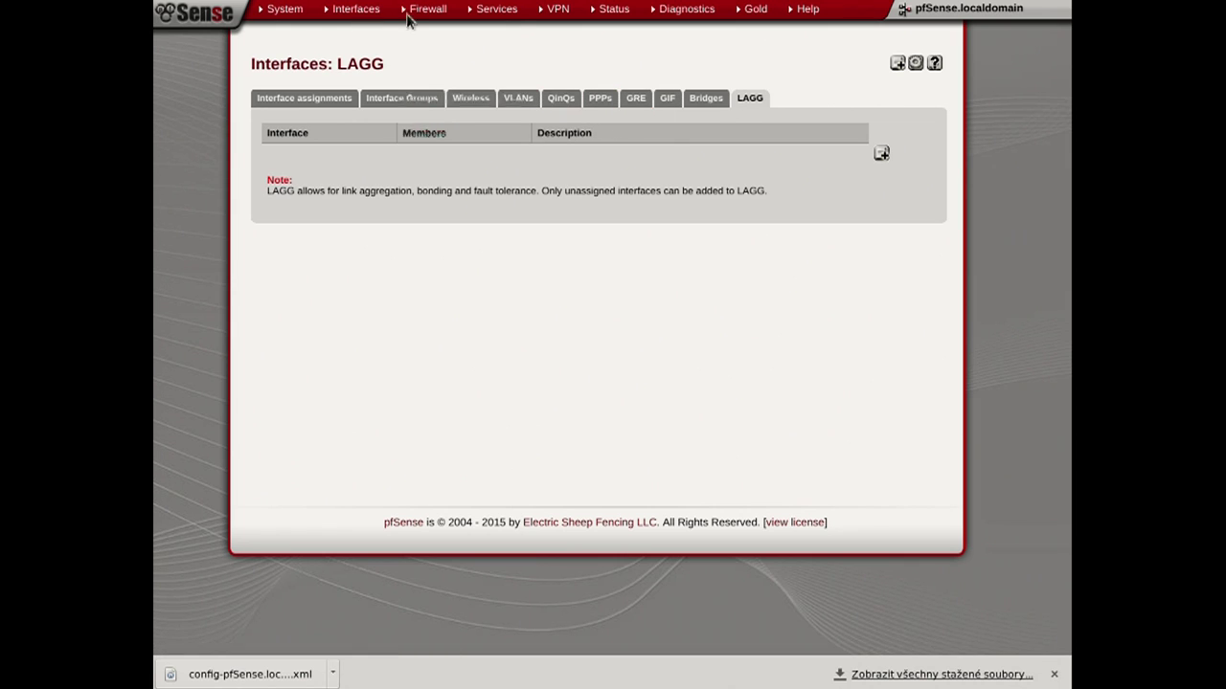
Open the DHCP server settings and compare LANHOST with LANVBOX, examining the LANVBOX subnet, mask and available range.
mouse_move(407, 17)
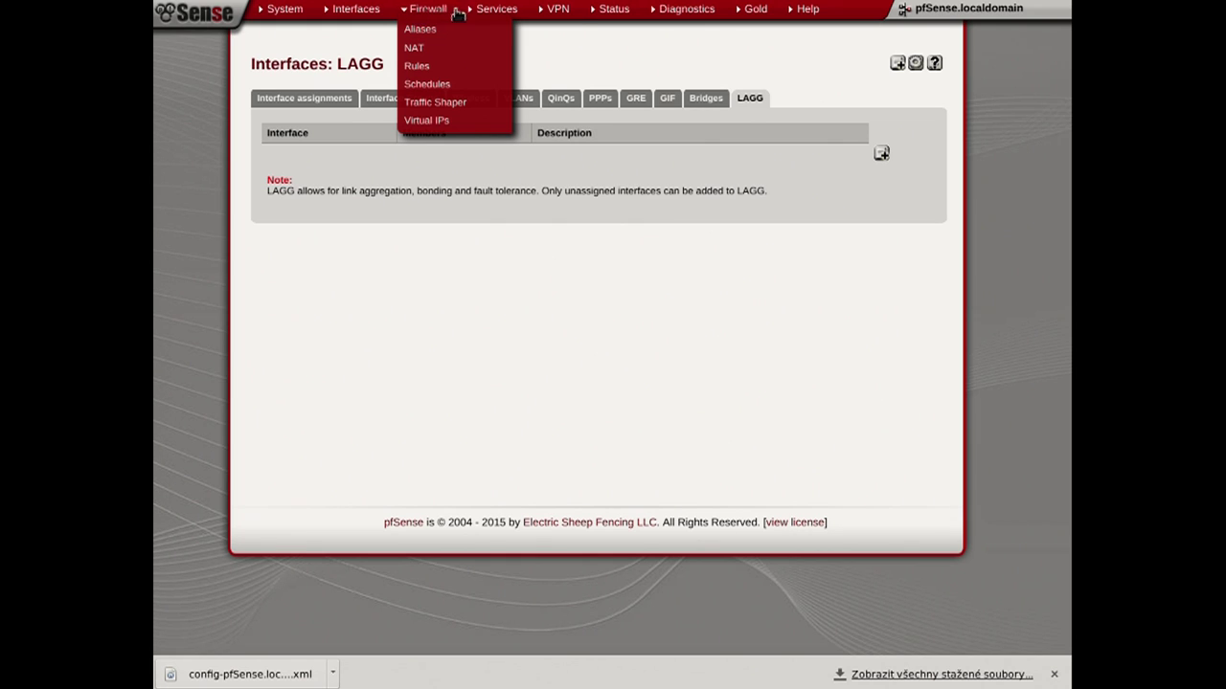
mouse_move(493, 12)
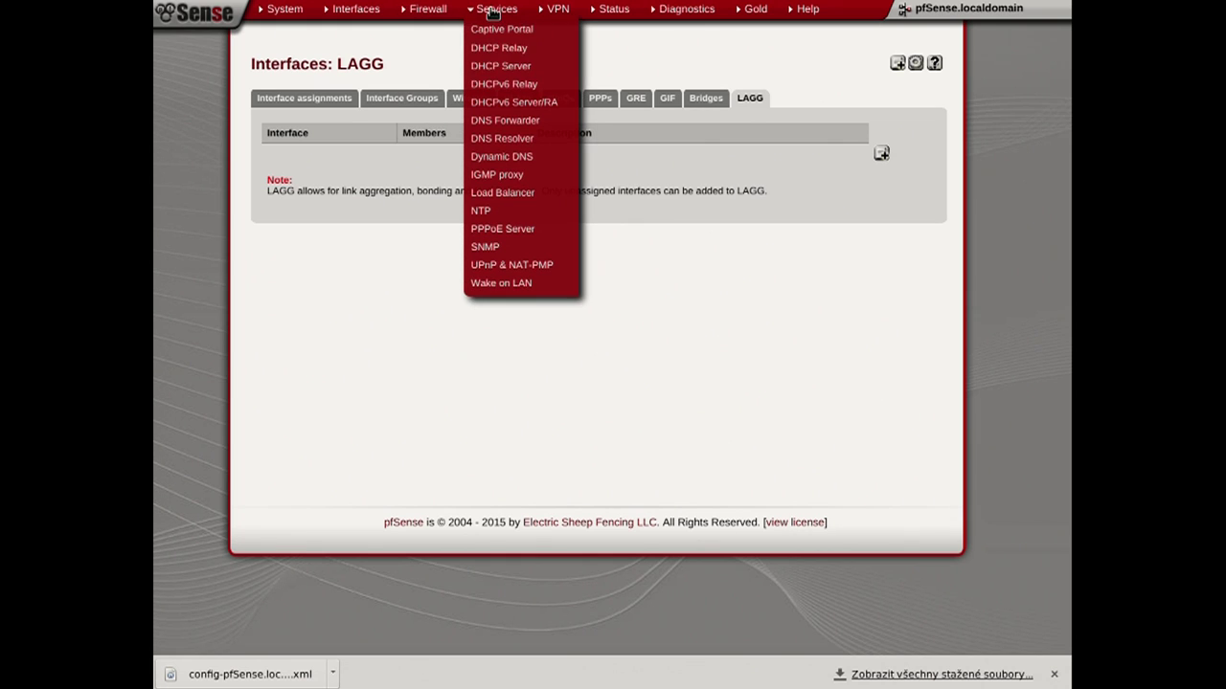
click(547, 69)
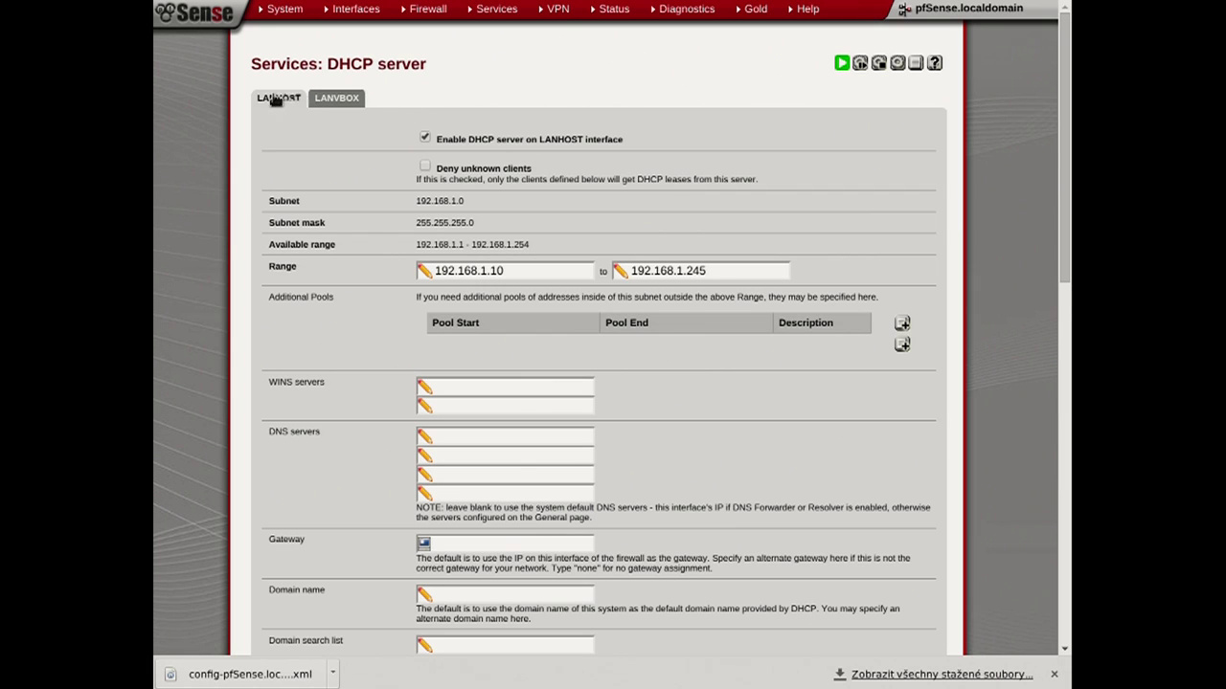
click(323, 103)
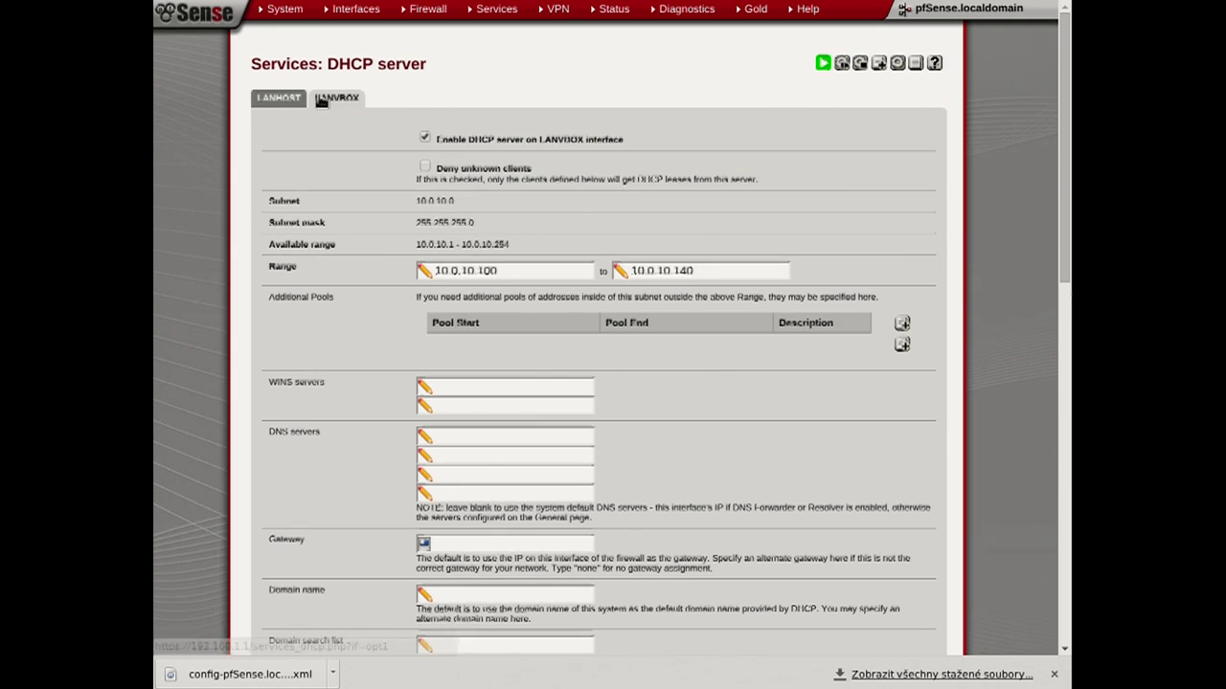
click(280, 104)
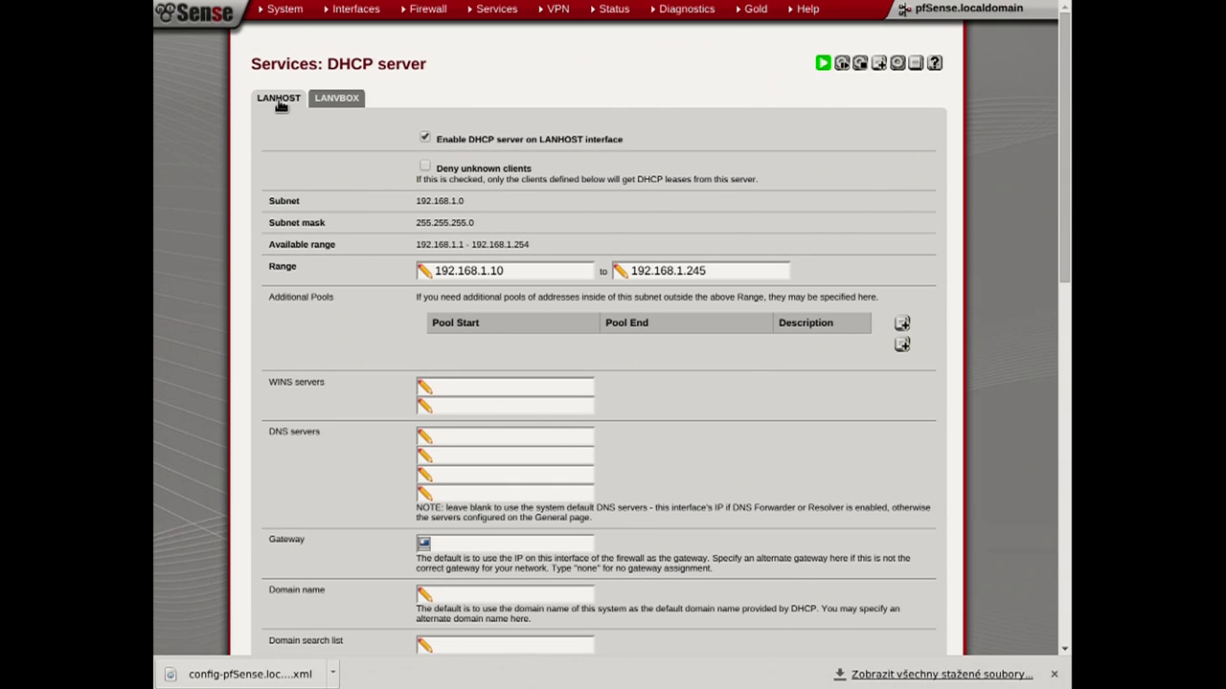
click(335, 103)
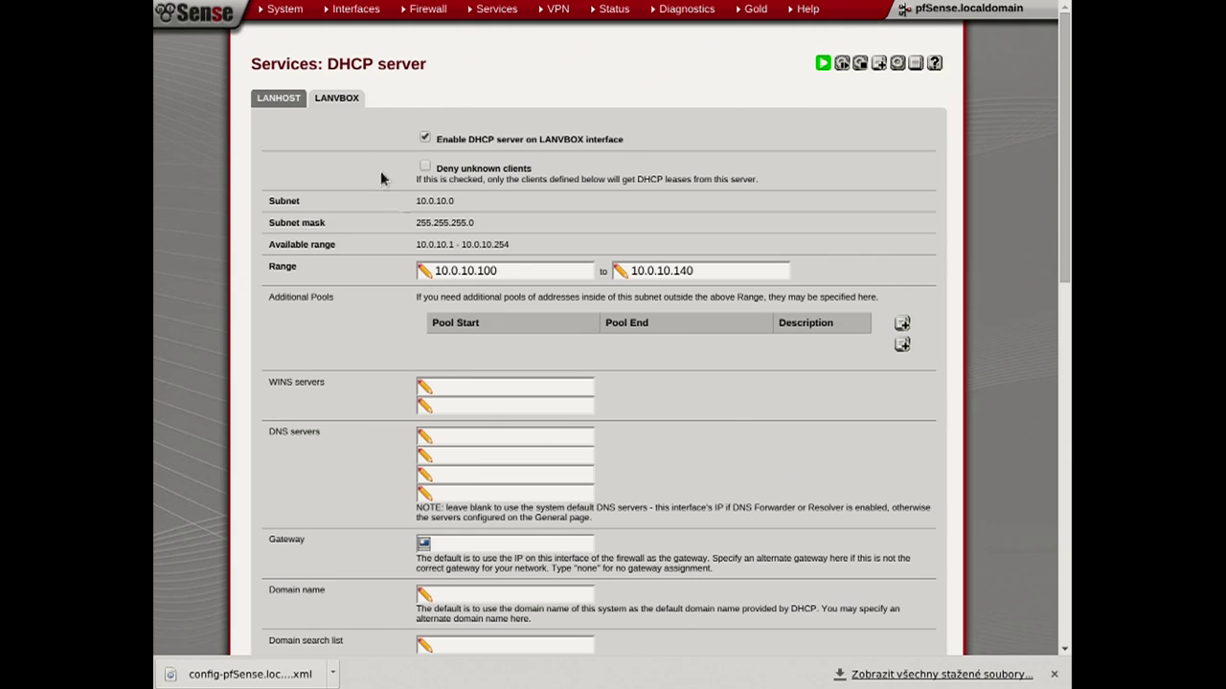
drag(415, 202, 523, 245)
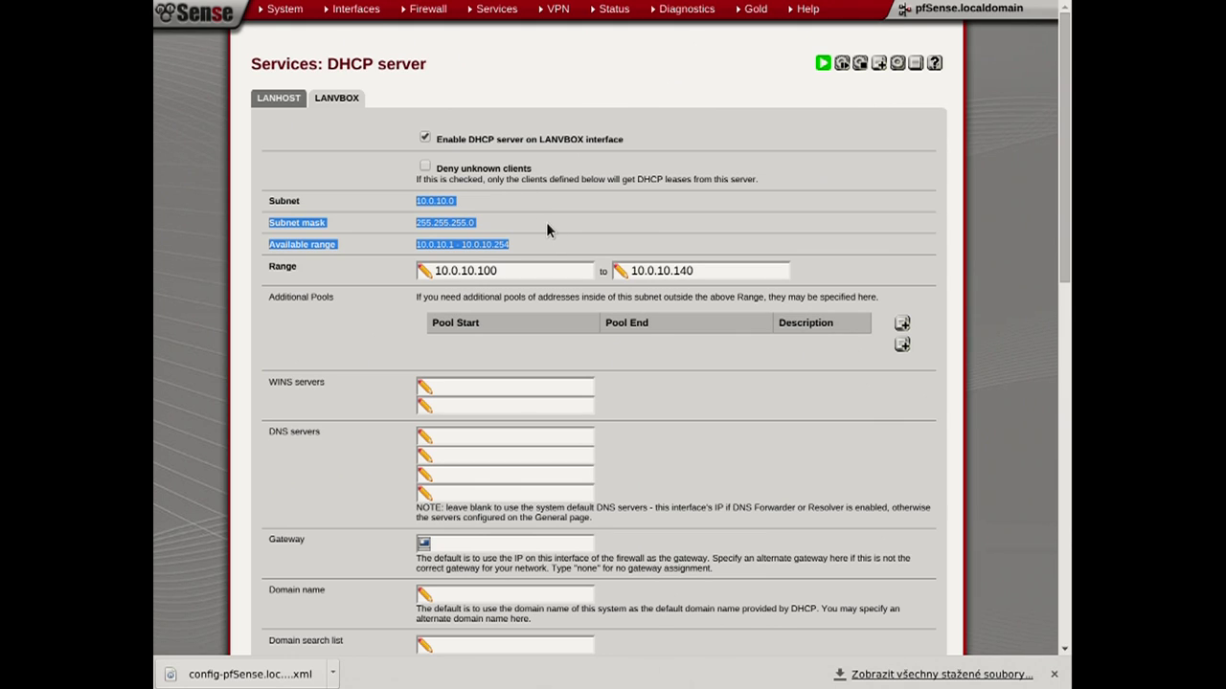
click(546, 230)
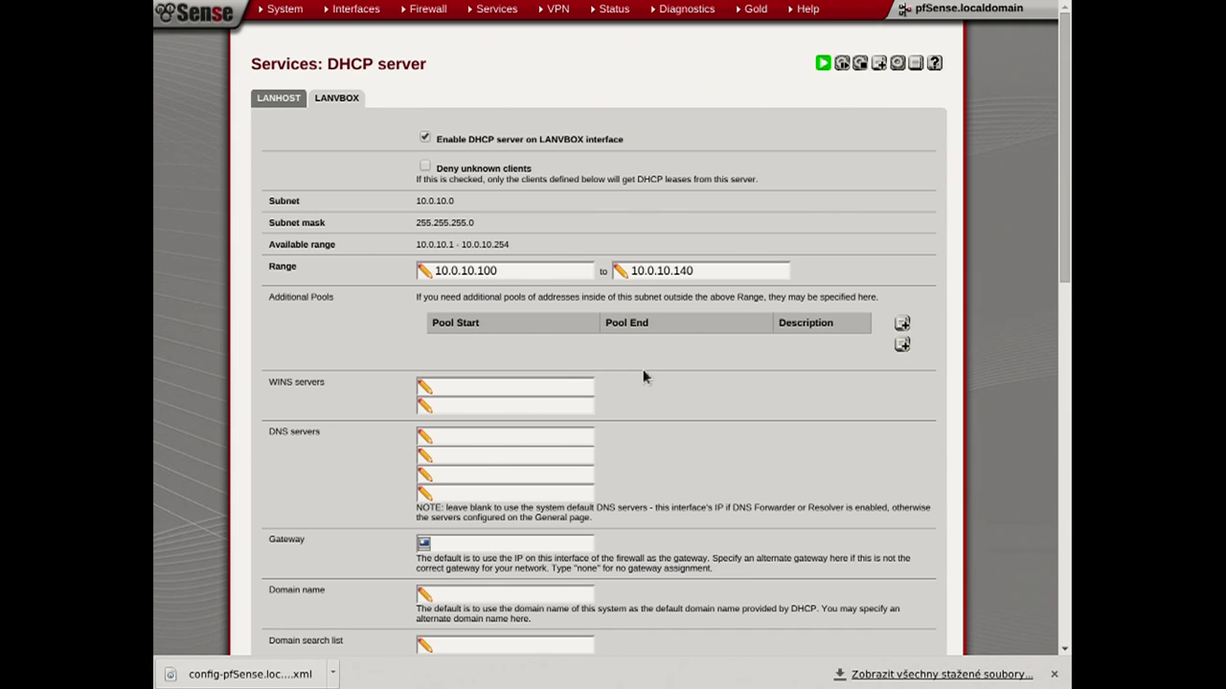
Examine the LANVBOX DHCP options from the DNS servers and gateway down to the advanced settings.
scroll(678, 401, down, 3)
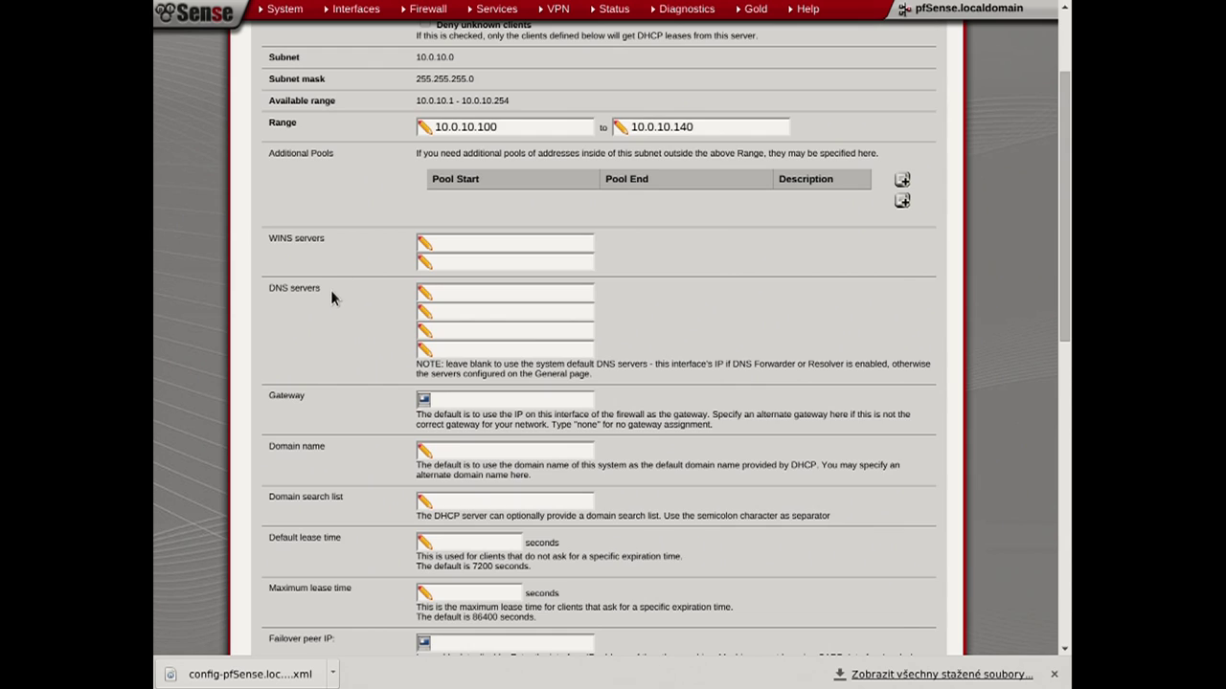
scroll(331, 297, down, 3)
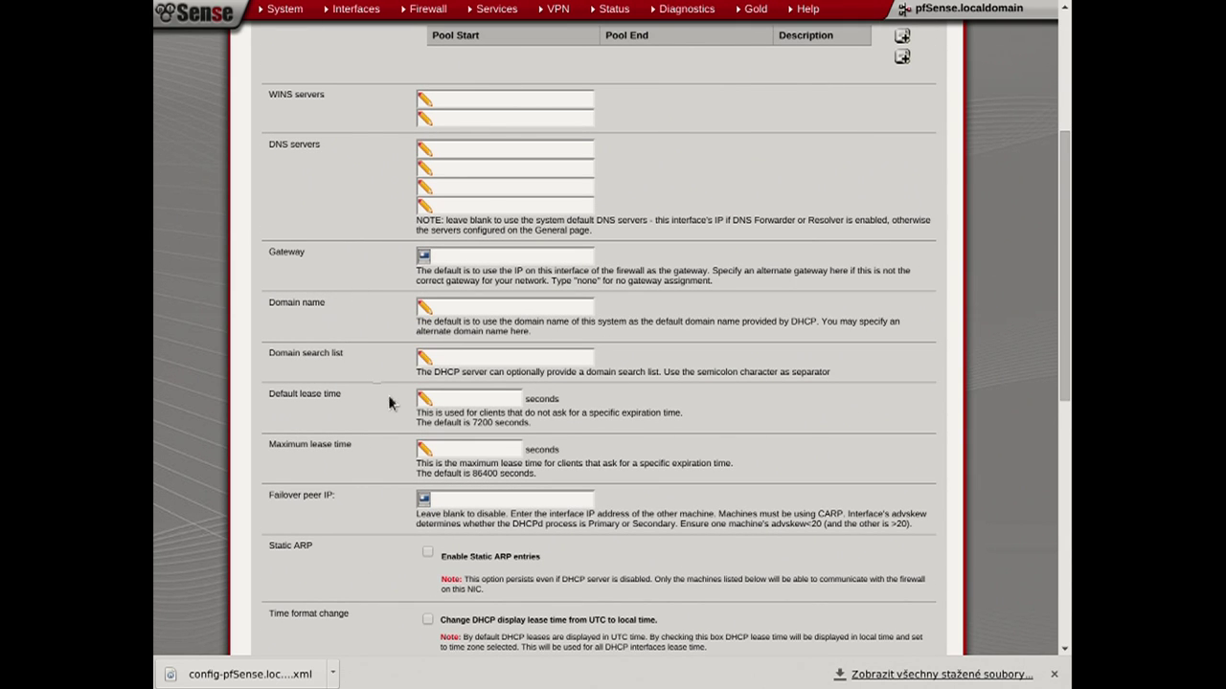
scroll(387, 400, down, 3)
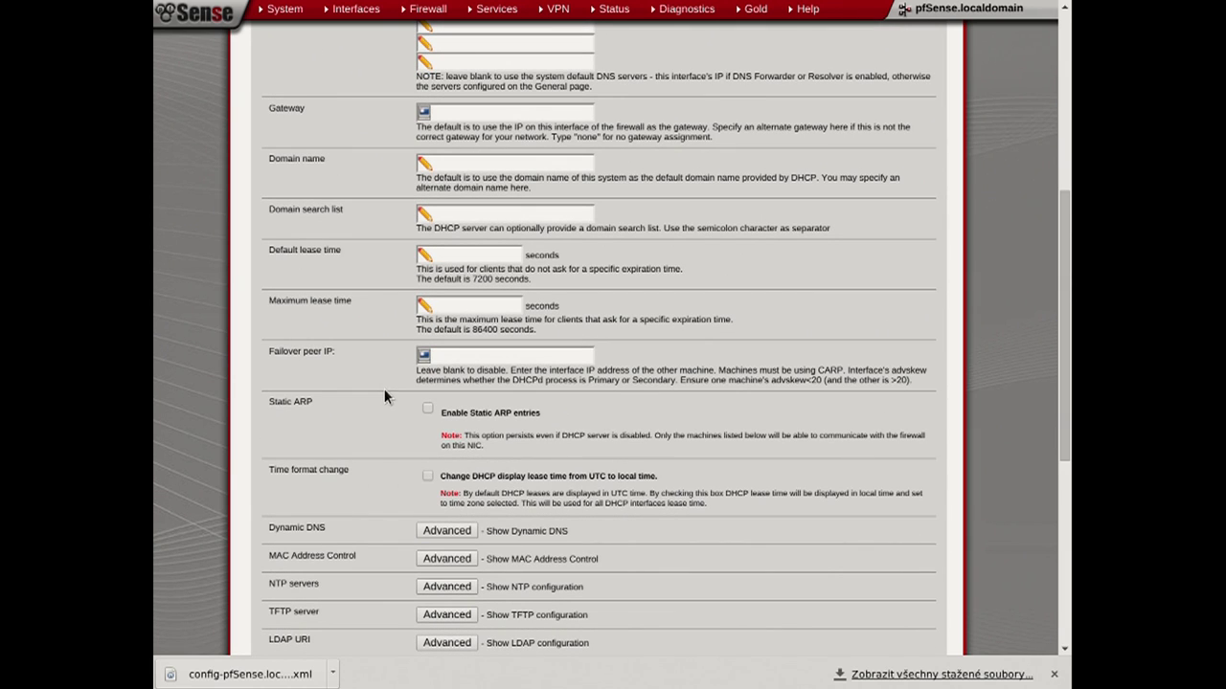
scroll(355, 414, down, 1)
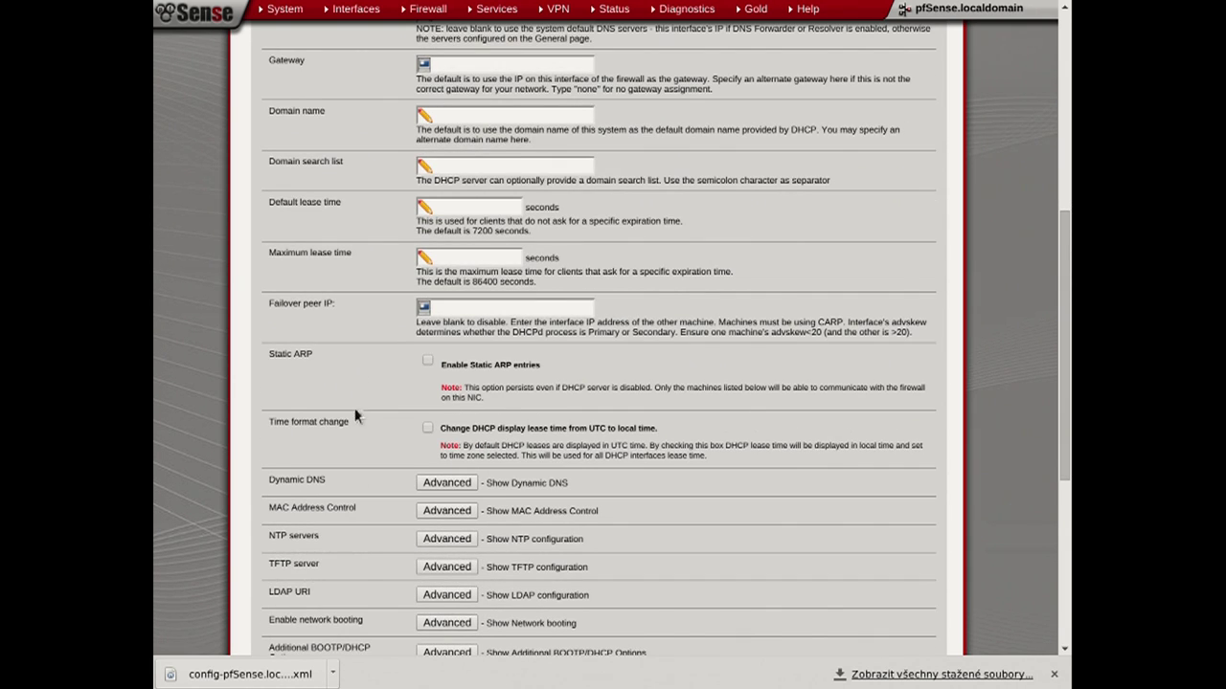
scroll(355, 415, down, 2)
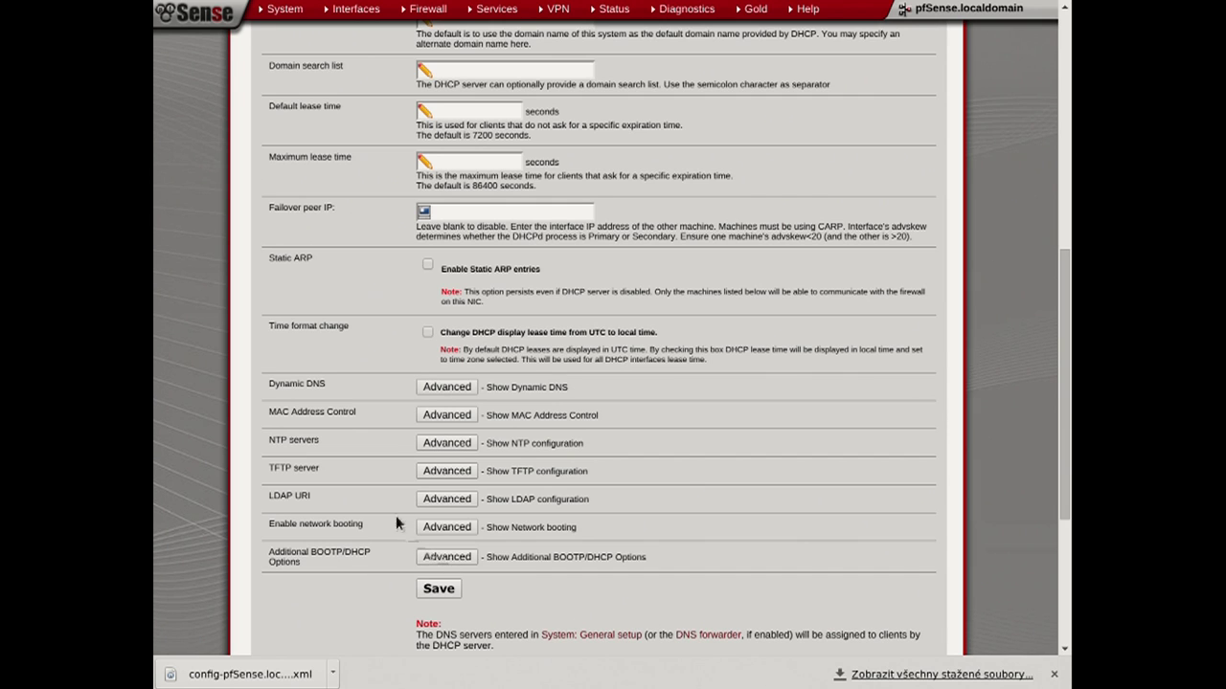
scroll(392, 492, down, 2)
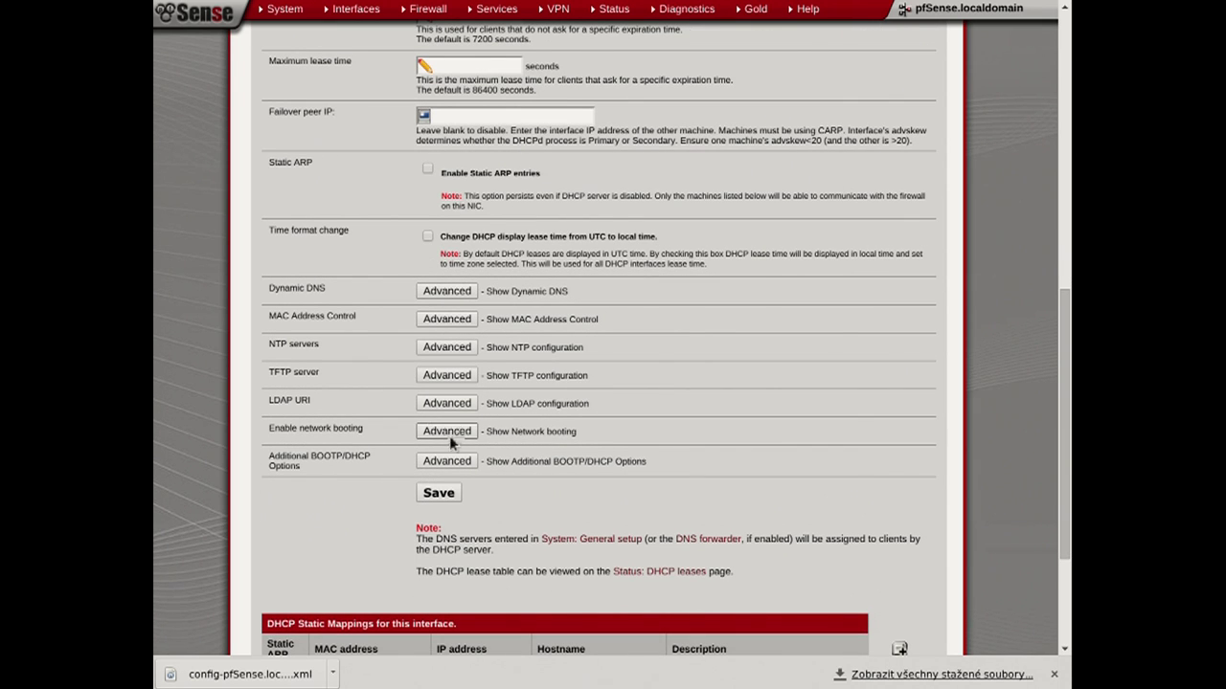
scroll(390, 467, down, 3)
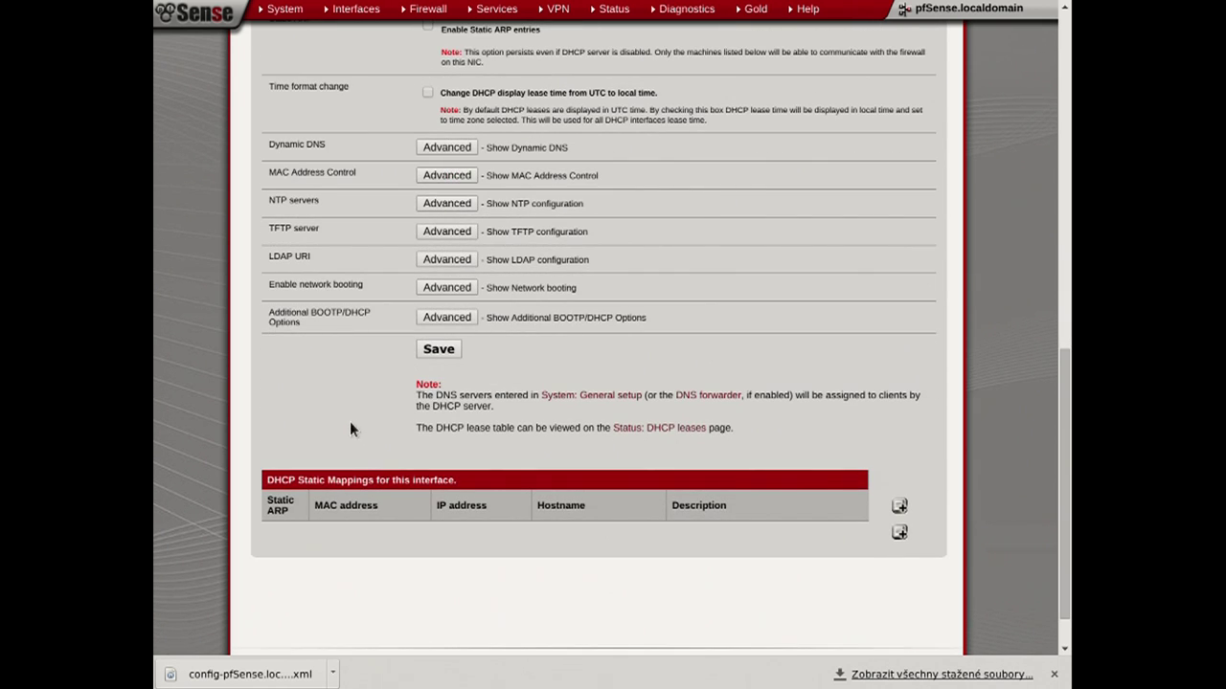
Examine the MAC address, IP address and hostname columns of the LANVBOX DHCP static mappings, returning to the start of the page.
drag(275, 479, 326, 482)
click(333, 506)
drag(334, 506, 388, 507)
double_click(457, 505)
click(542, 501)
key(Home)
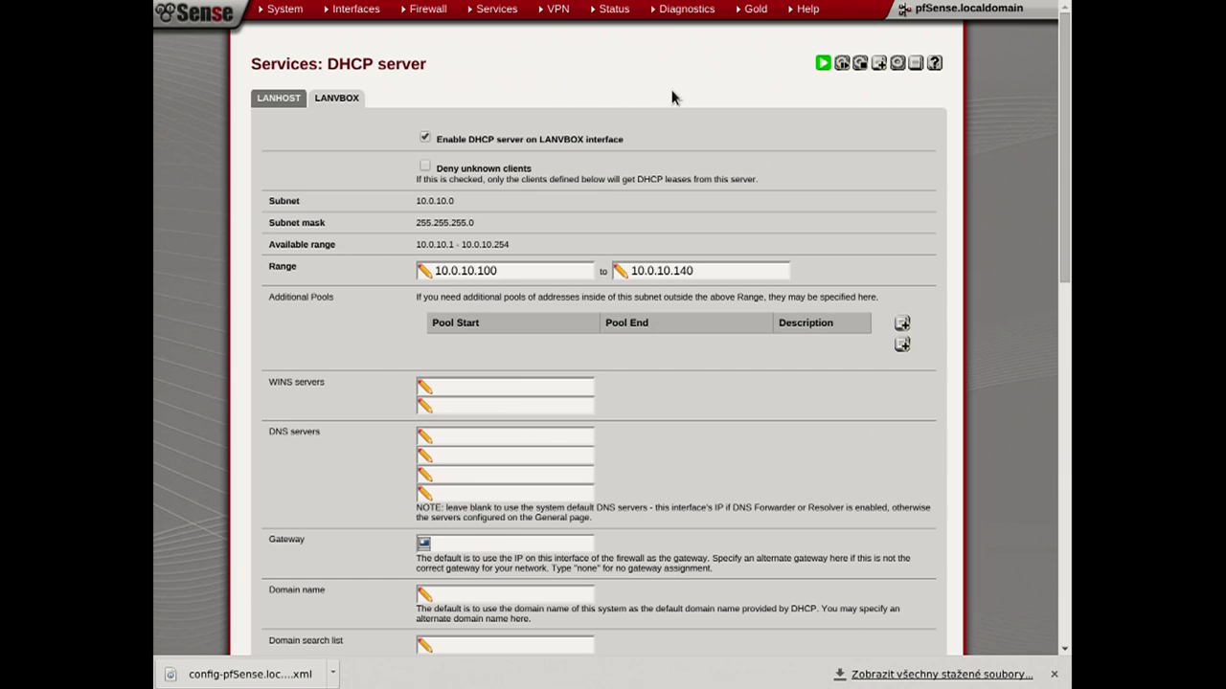
Leave the browser's full-screen view, open the DHCP service log and look through its entries and the available services.
key(F11)
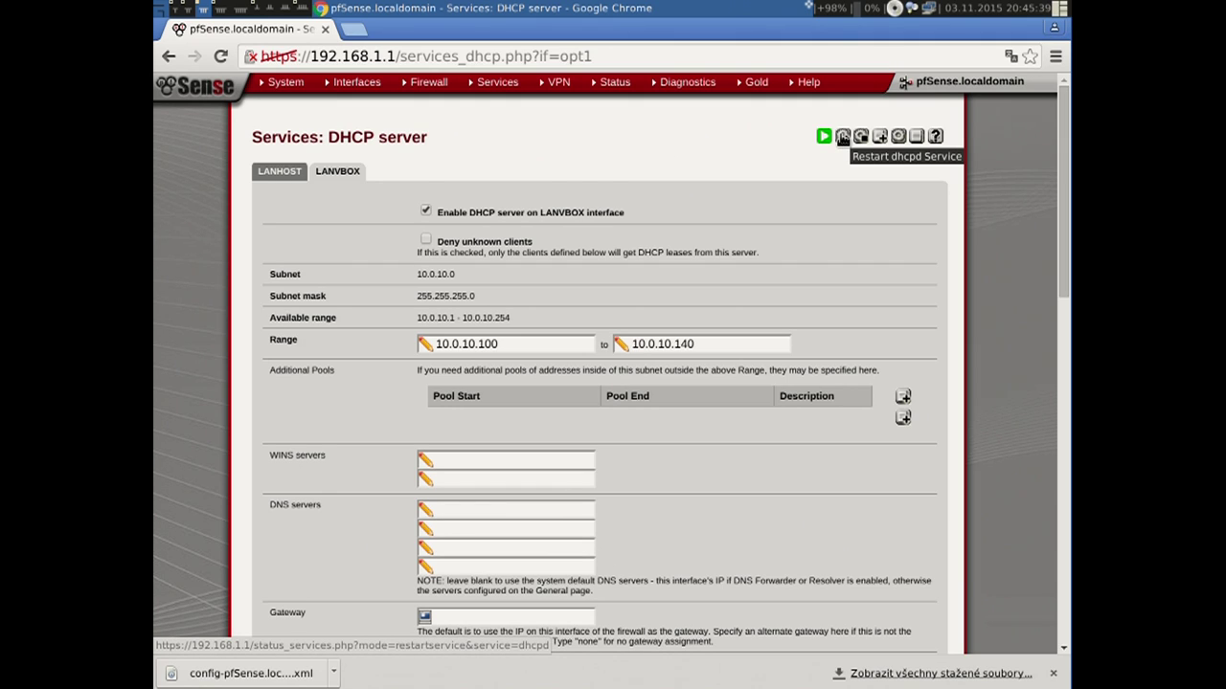
click(916, 138)
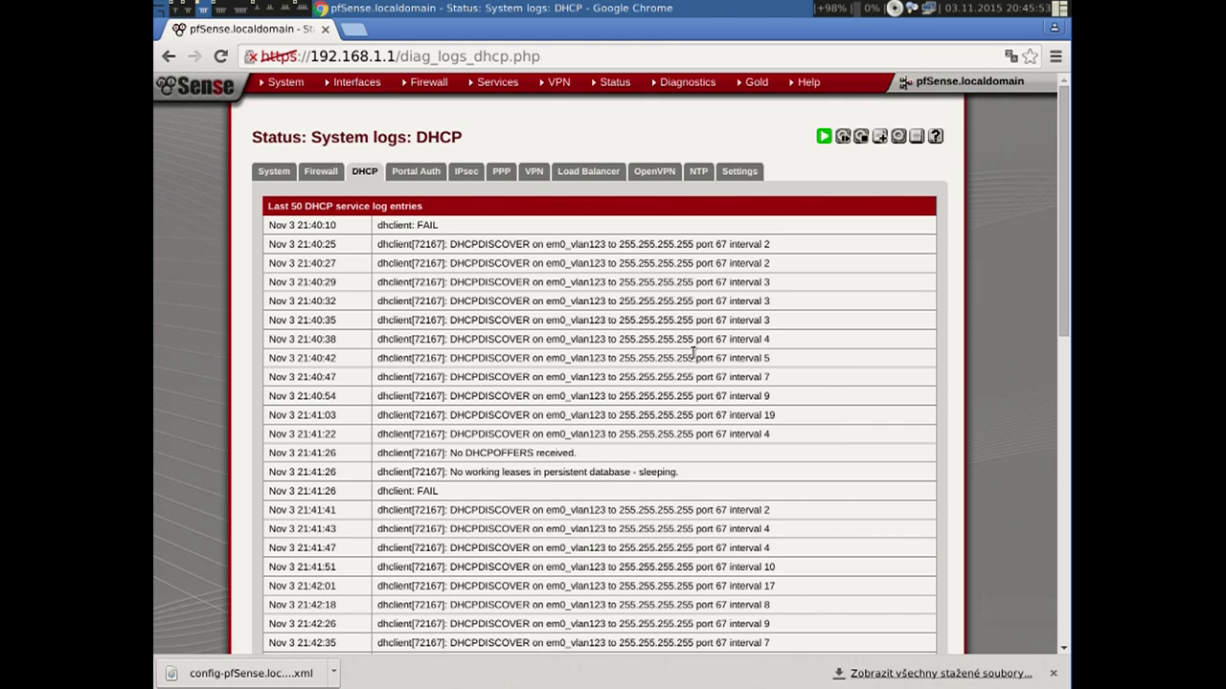
scroll(694, 368, down, 8)
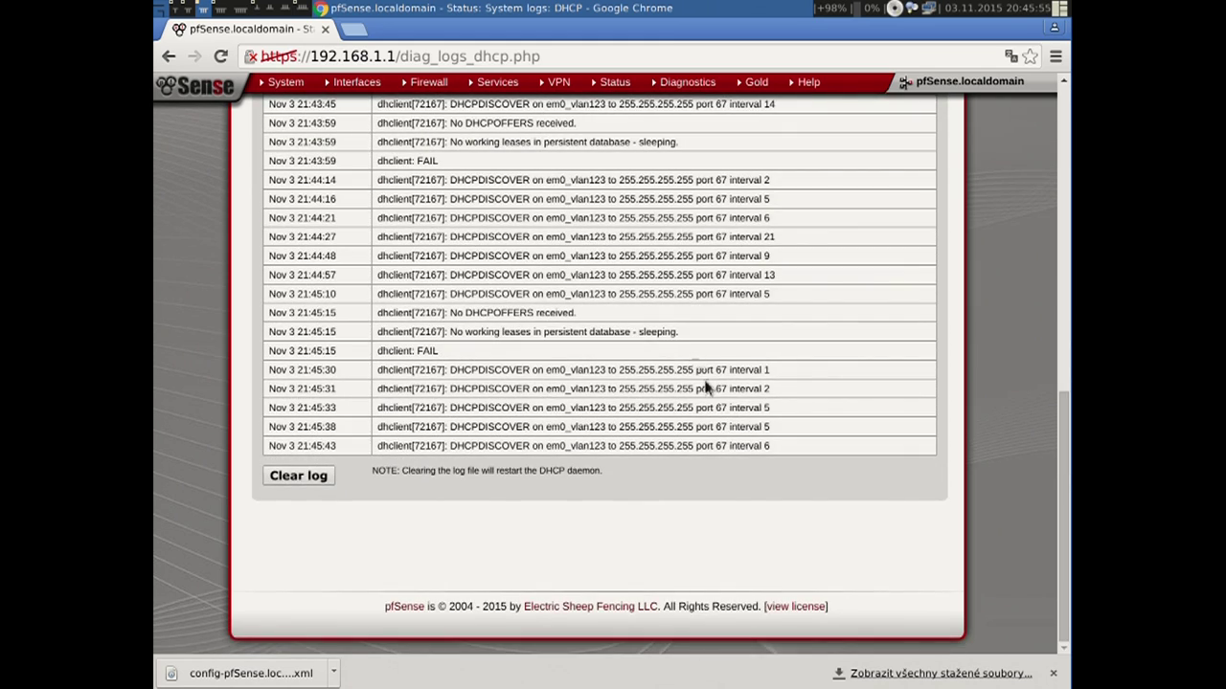
scroll(678, 381, up, 10)
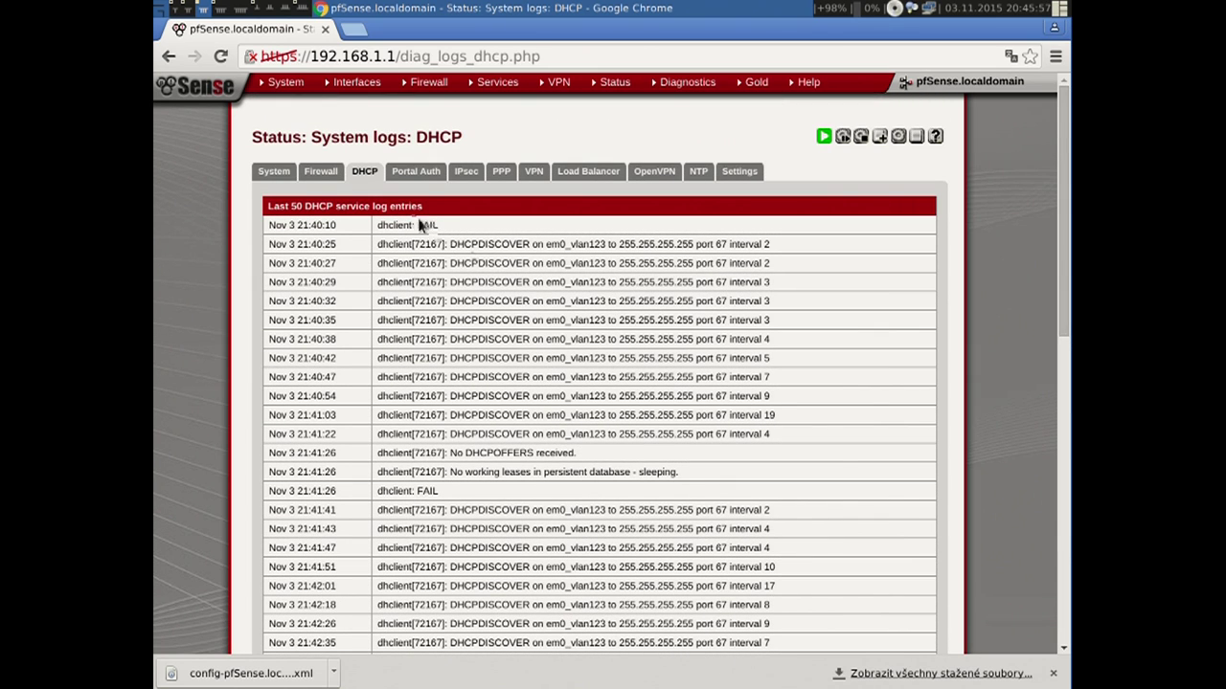
mouse_move(486, 86)
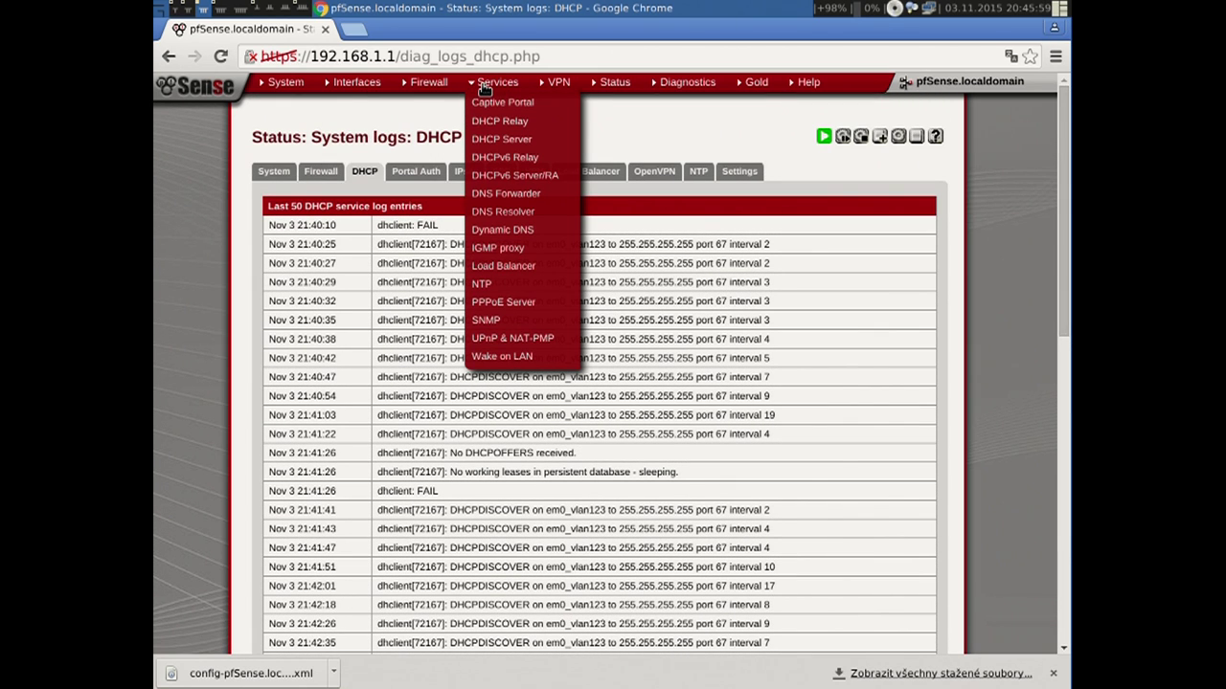
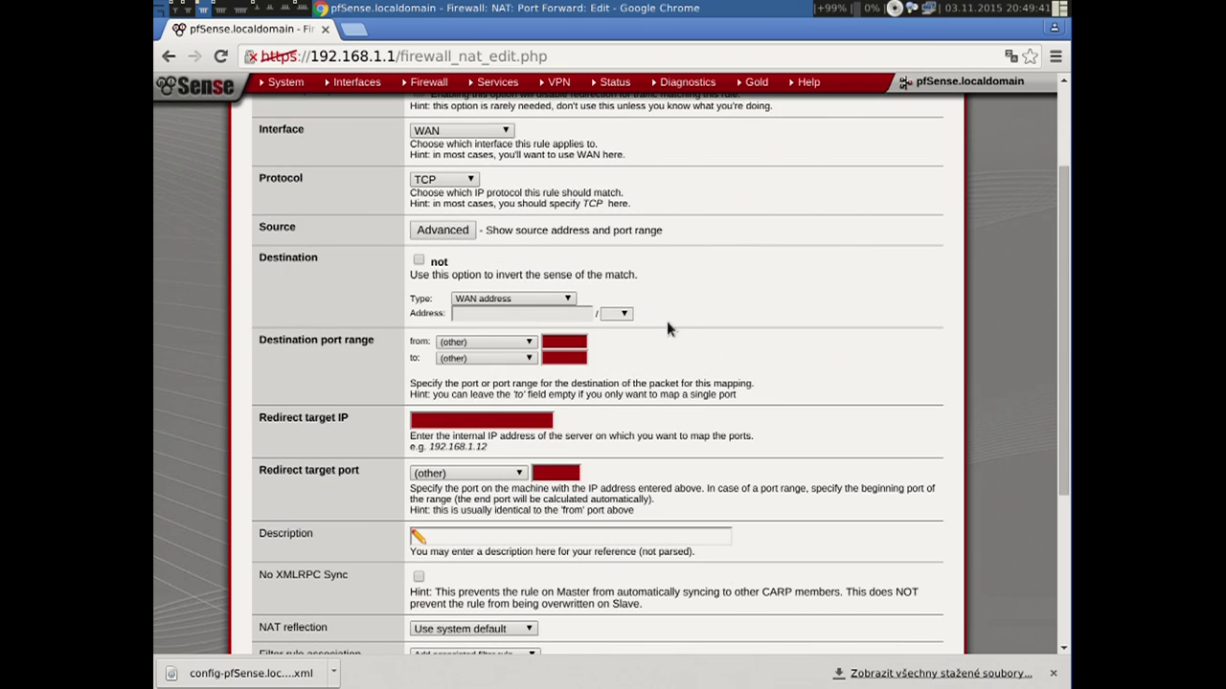
Try the FTP and MS RDP presets for the destination port range of the port forward.
click(490, 345)
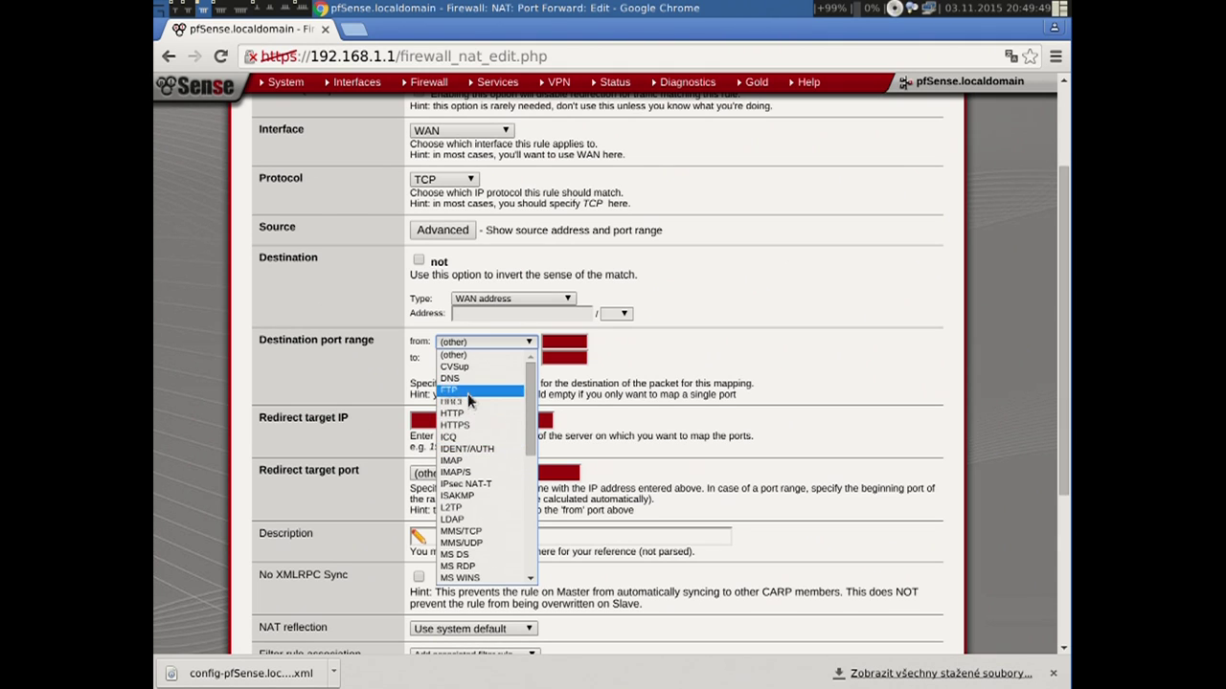
click(468, 392)
click(473, 341)
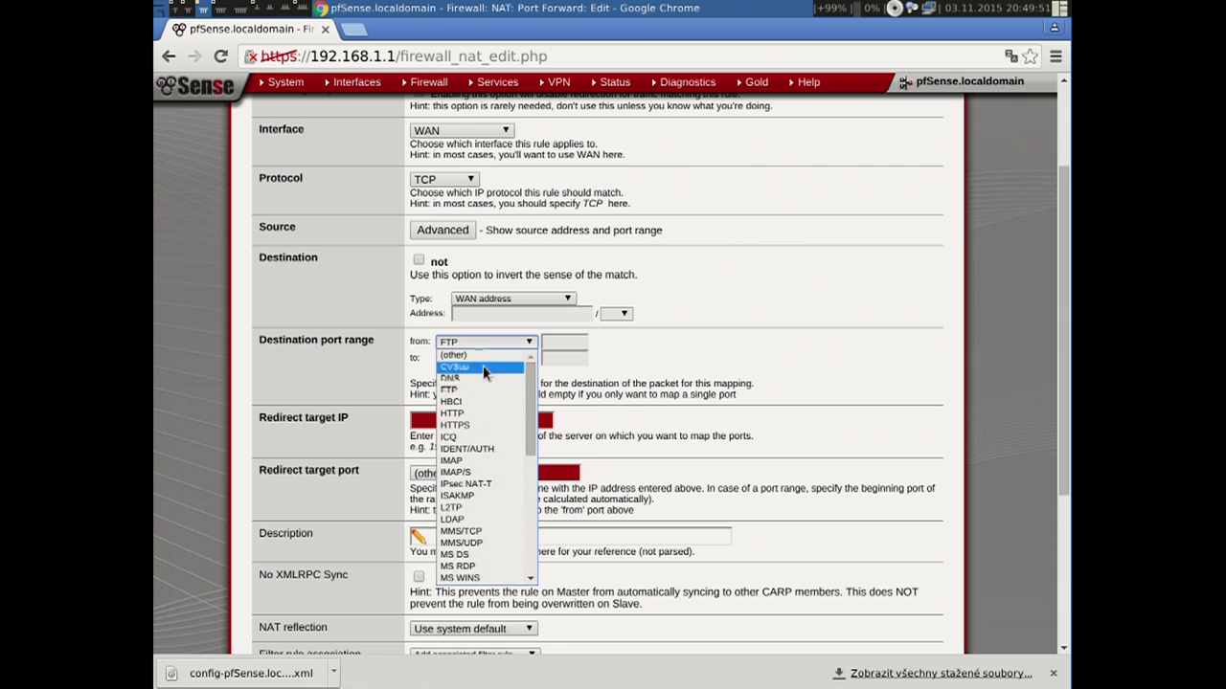
scroll(483, 373, down, 5)
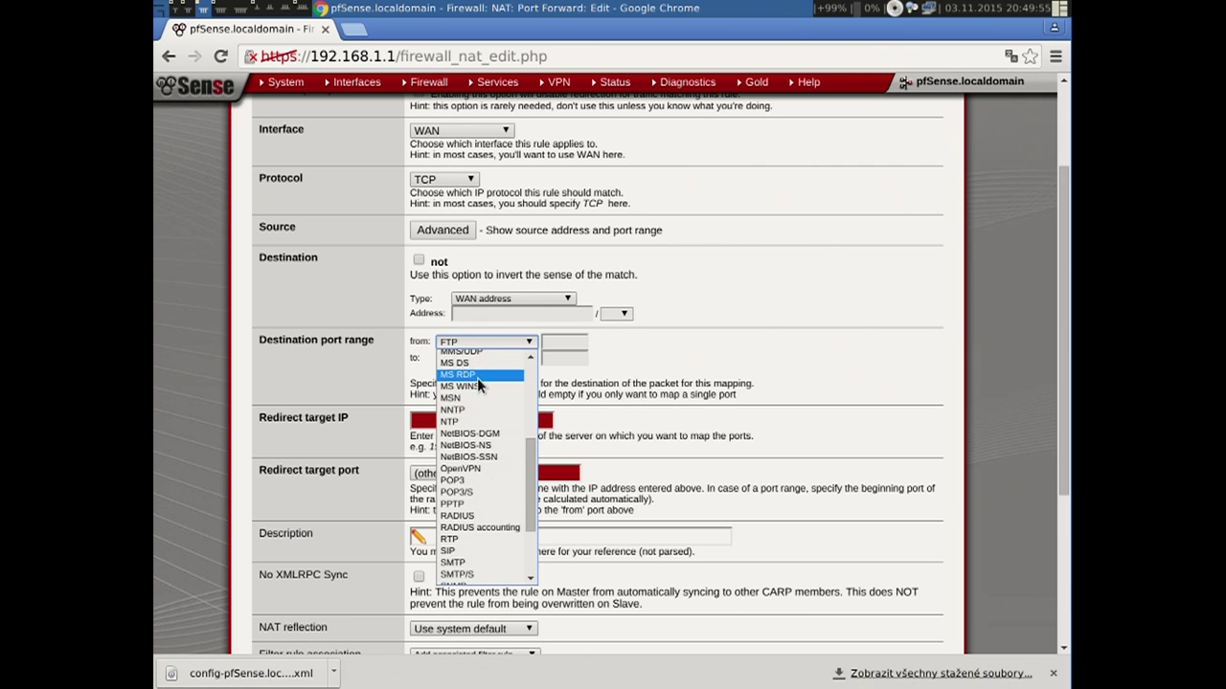
click(477, 381)
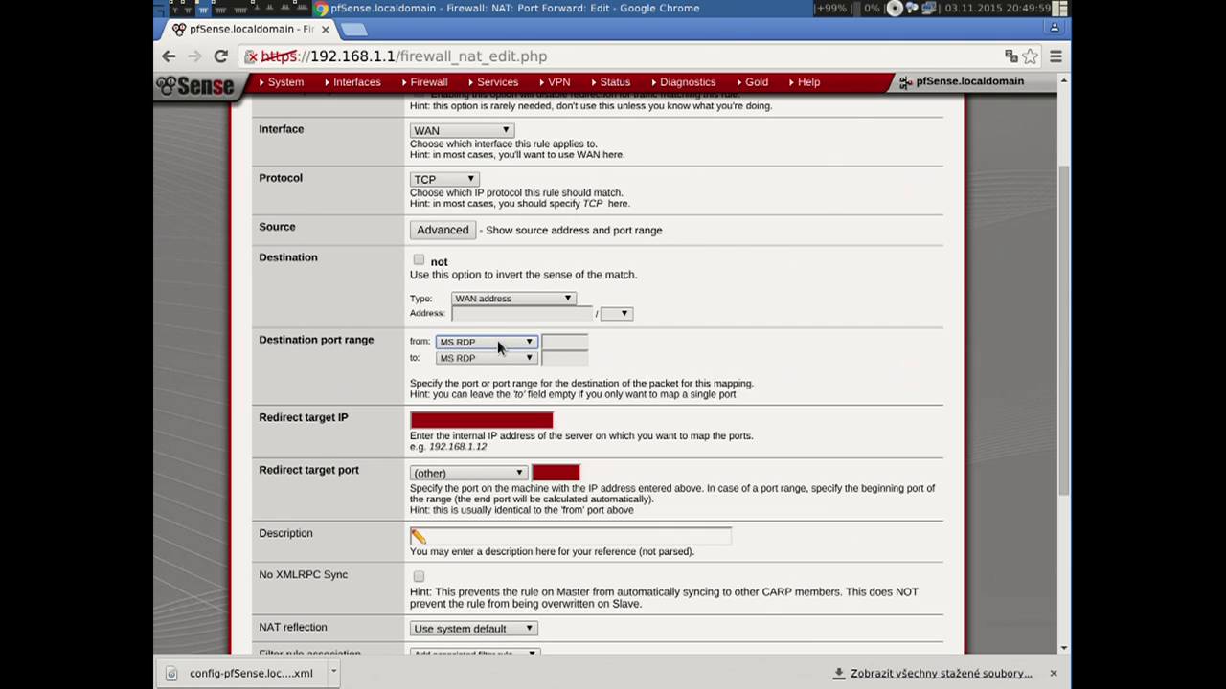
Set the port forward's destination port range to the custom (other) ports 2000 to 3000.
click(497, 342)
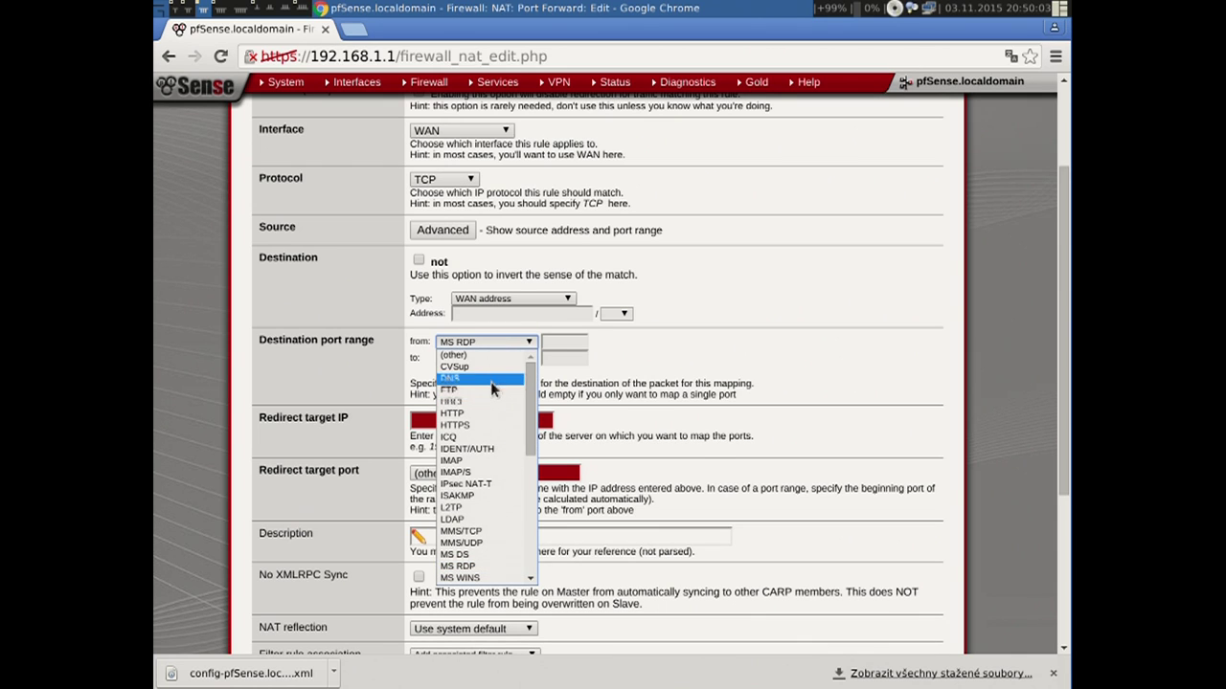
click(474, 355)
click(568, 349)
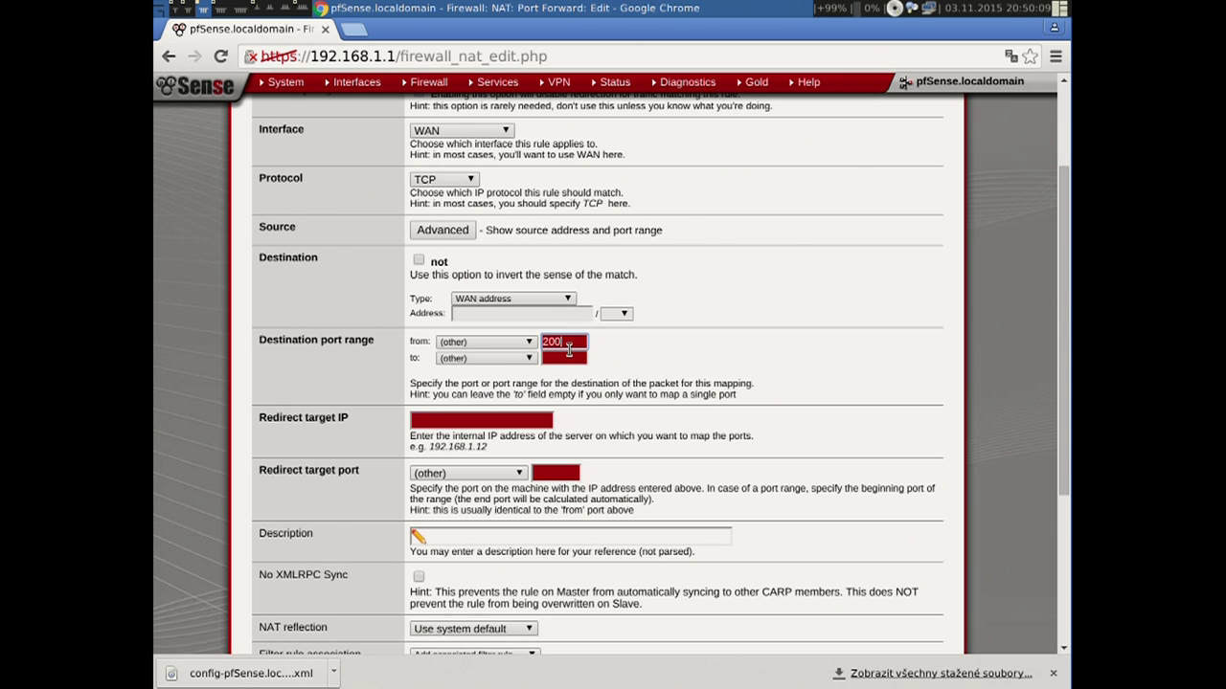
click(571, 357)
text(3000)
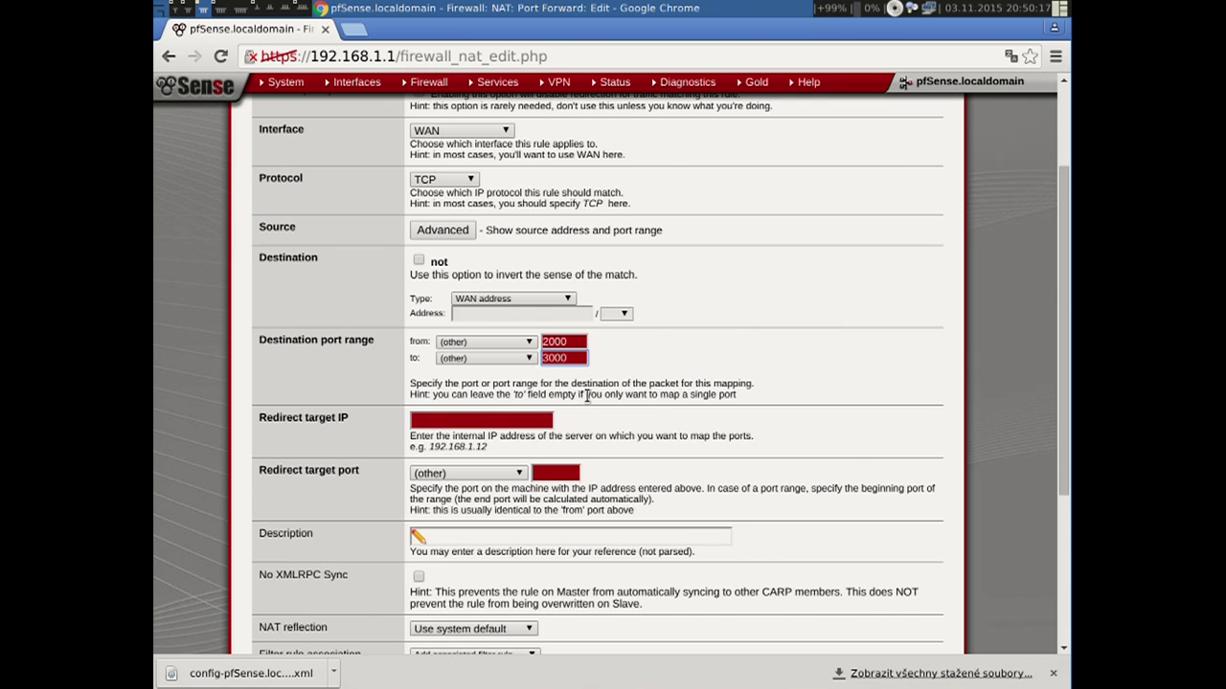
Leave the port forward form without saving and examine the outbound NAT modes and automatic rules.
scroll(585, 398, down, 5)
scroll(585, 399, up, 8)
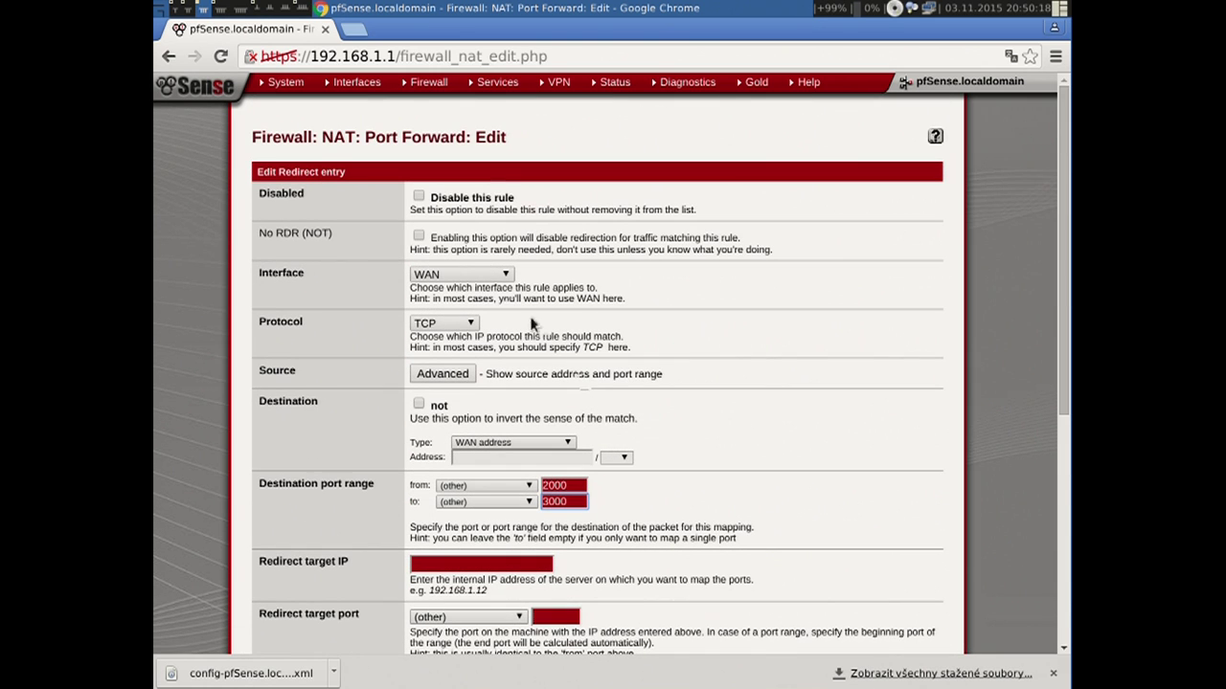
click(429, 117)
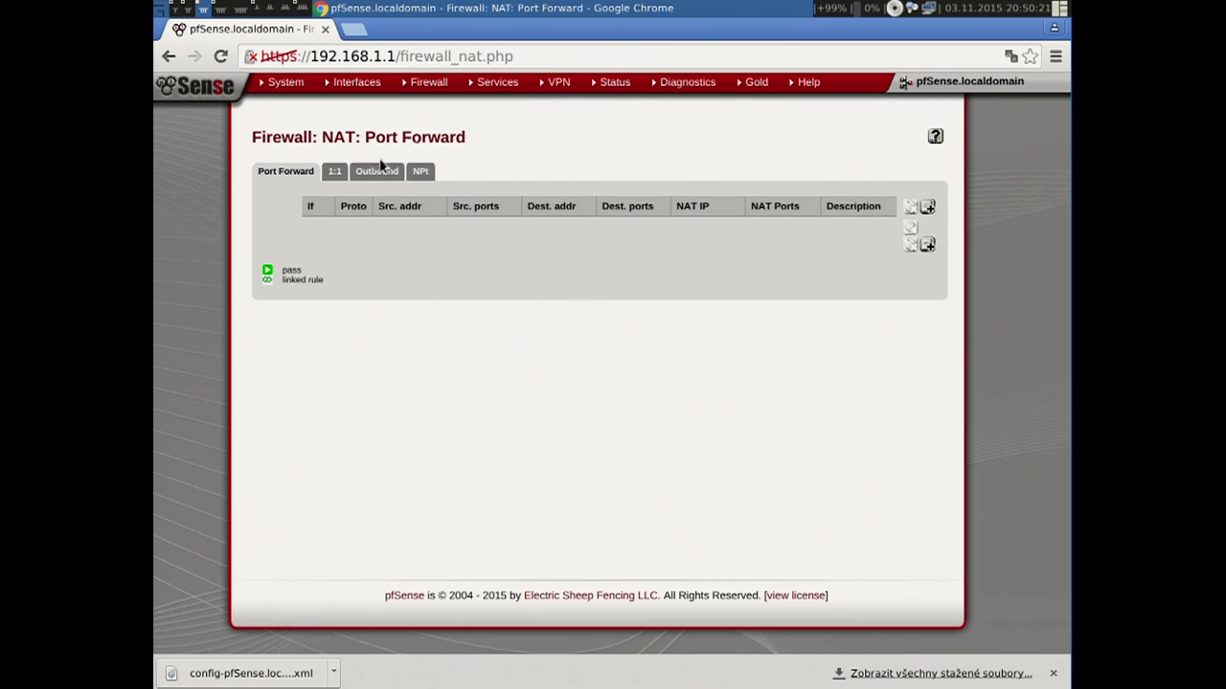
click(373, 176)
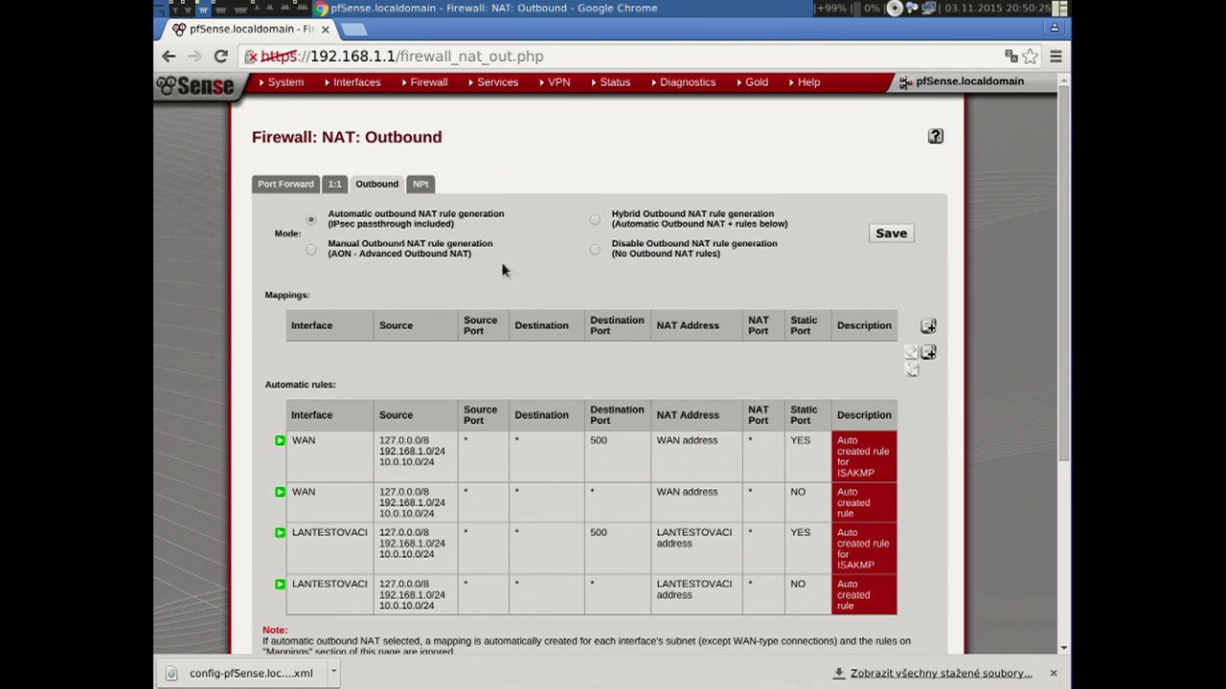
drag(329, 211, 396, 222)
click(392, 220)
scroll(555, 246, down, 4)
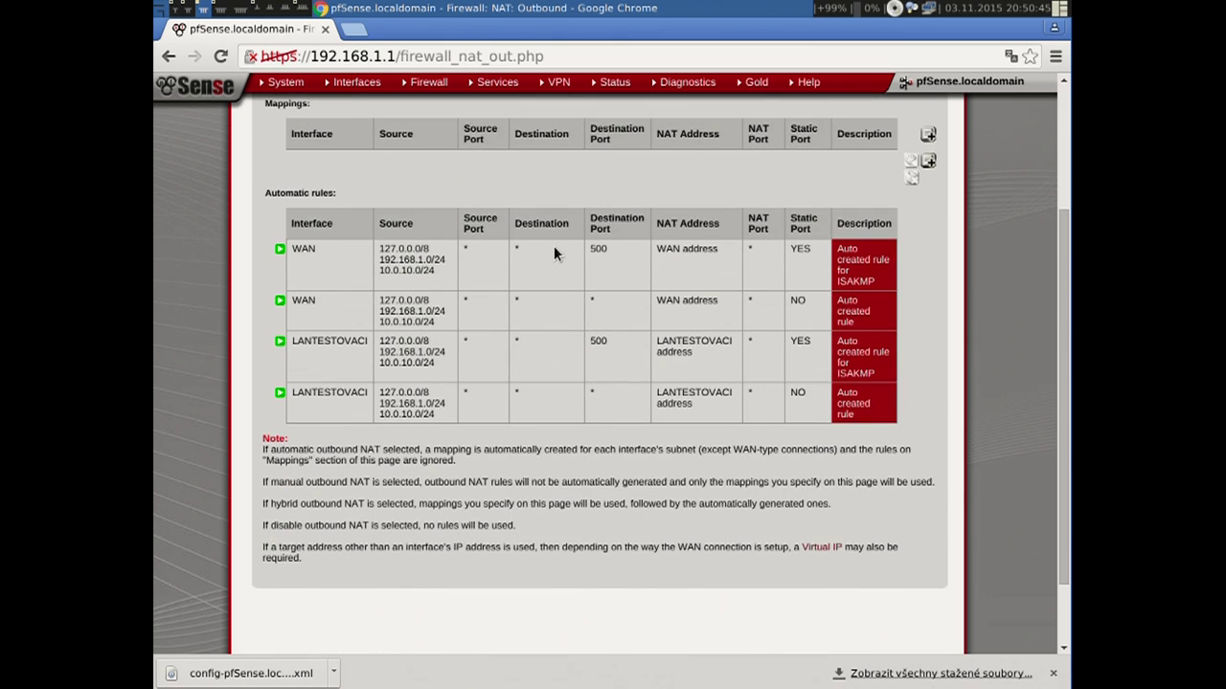
scroll(553, 246, up, 4)
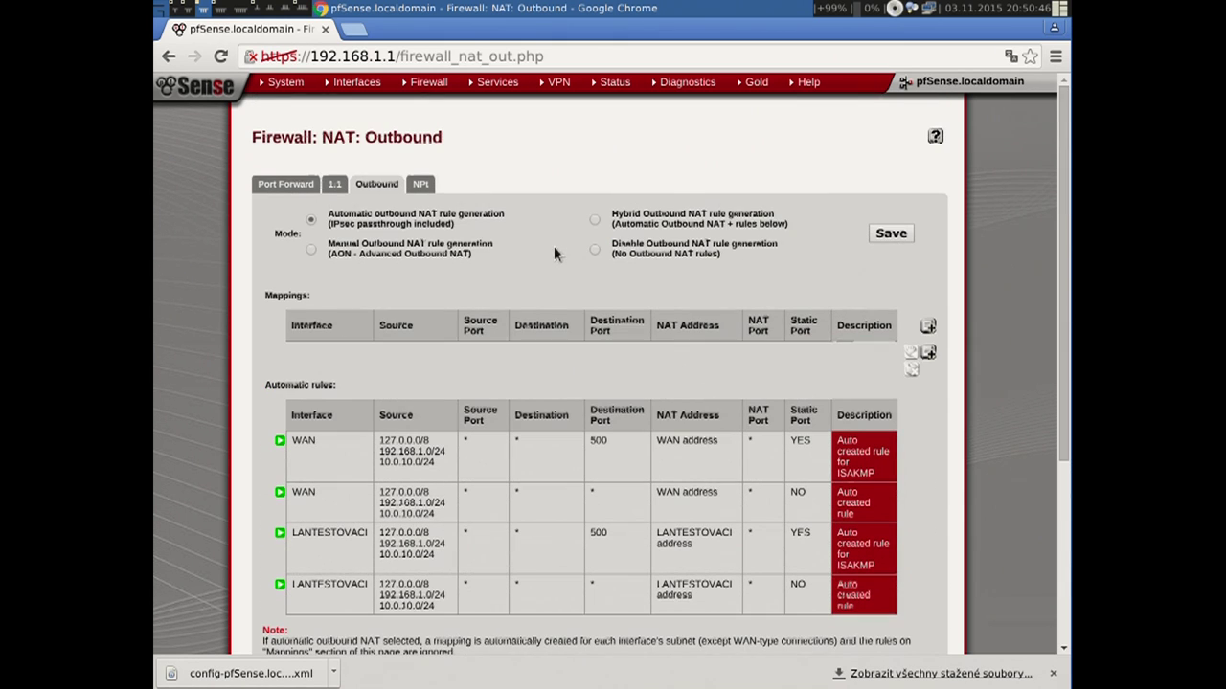
click(418, 185)
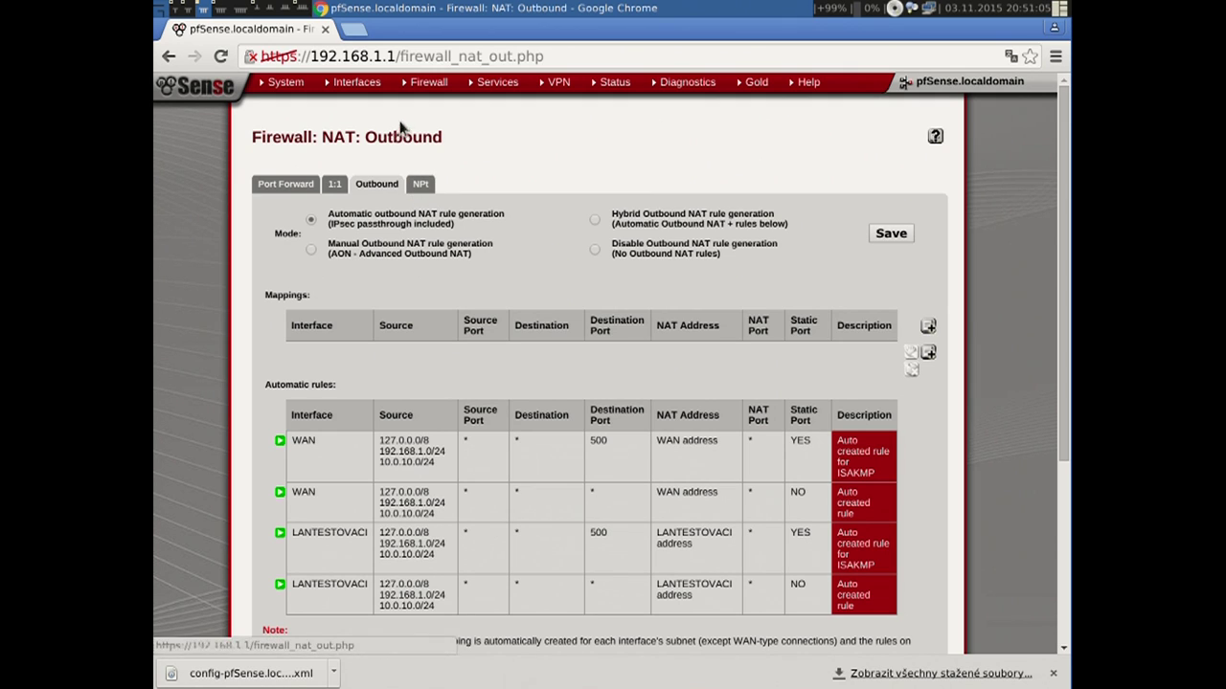
Start a firewall IP alias named GOOGLE_DNS with description "DNS servery googlu", keeping the type Host(s).
mouse_move(418, 84)
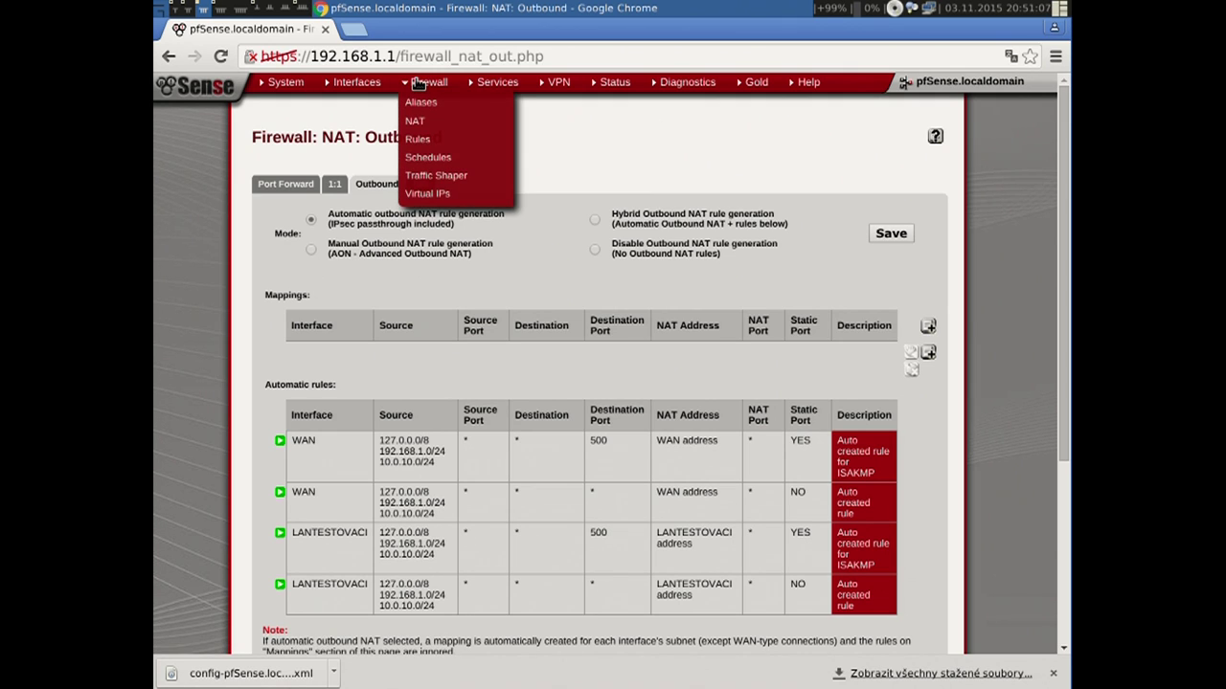
click(419, 102)
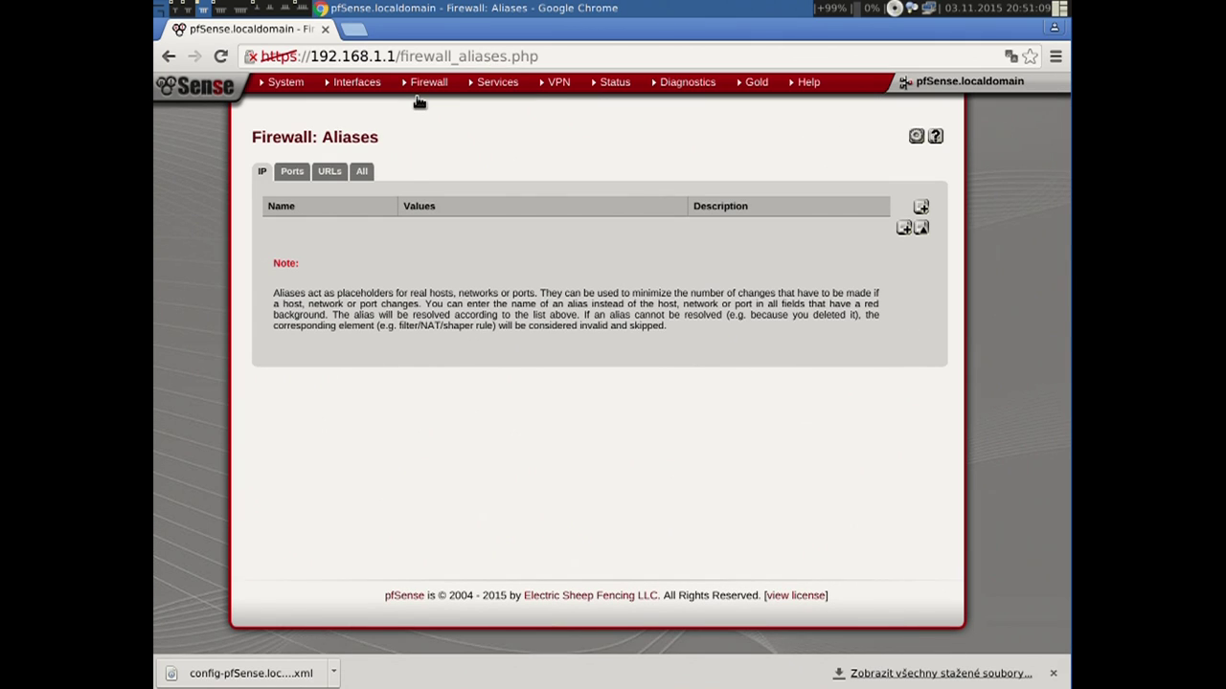
click(919, 228)
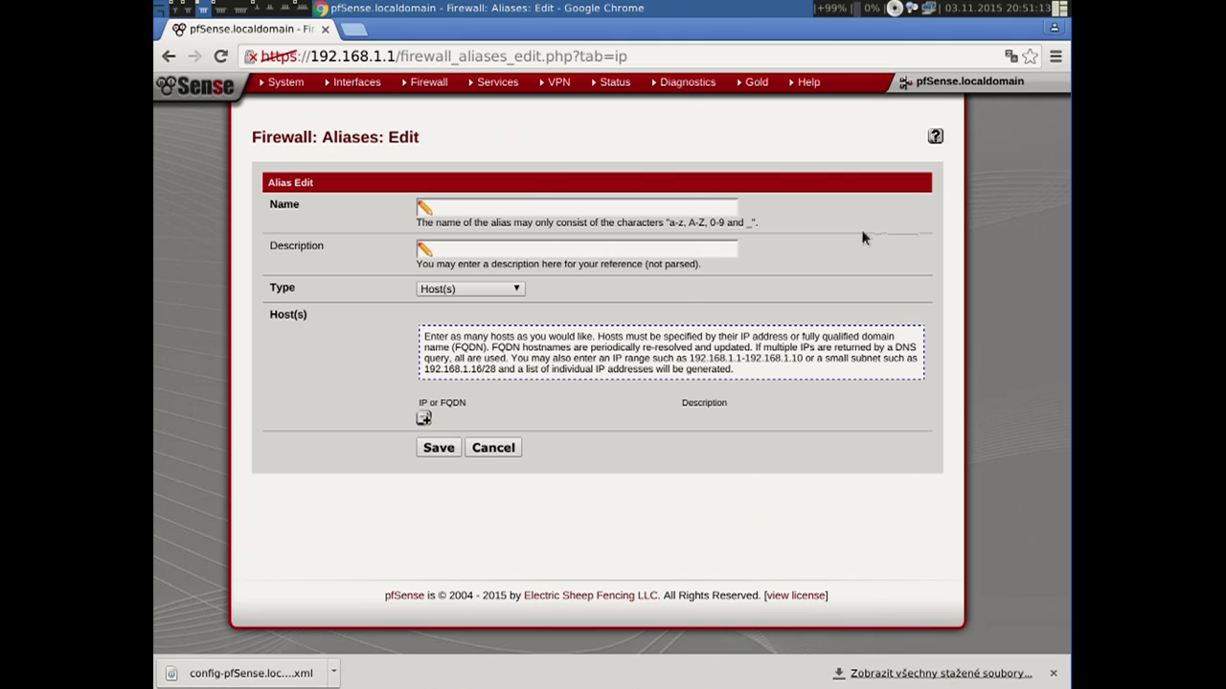
click(564, 208)
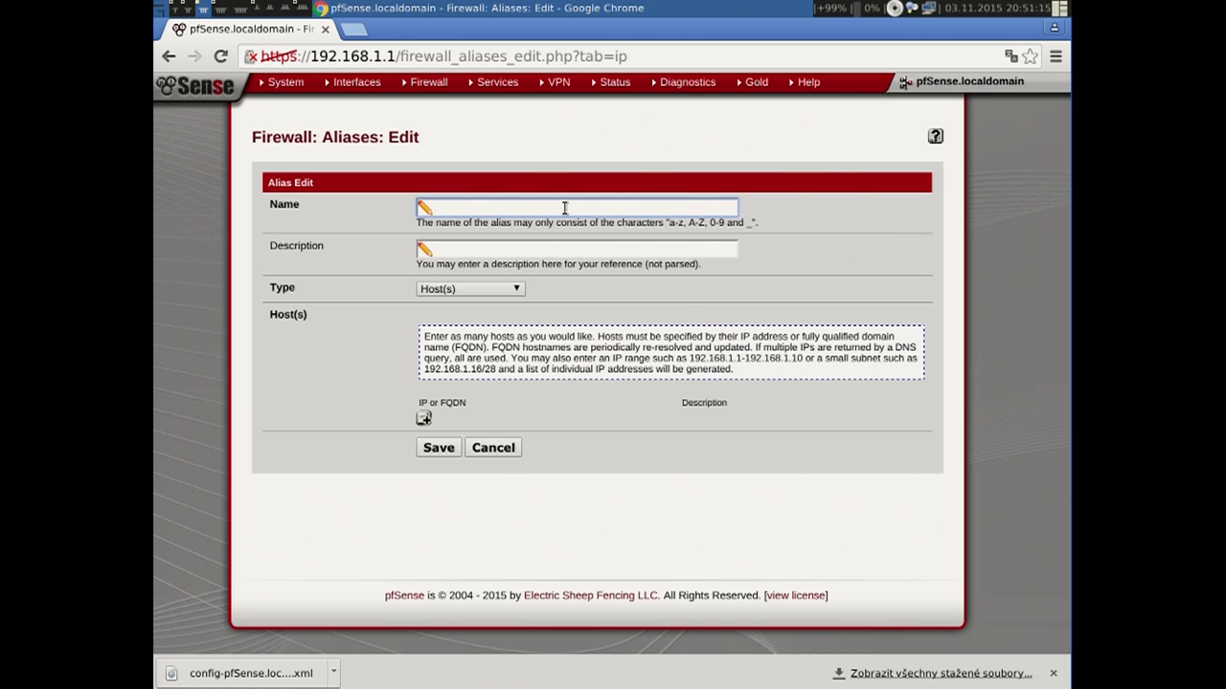
text(GOOGLL)
text(_DNS)
click(504, 250)
text(DNS servery pgooglu)
click(474, 289)
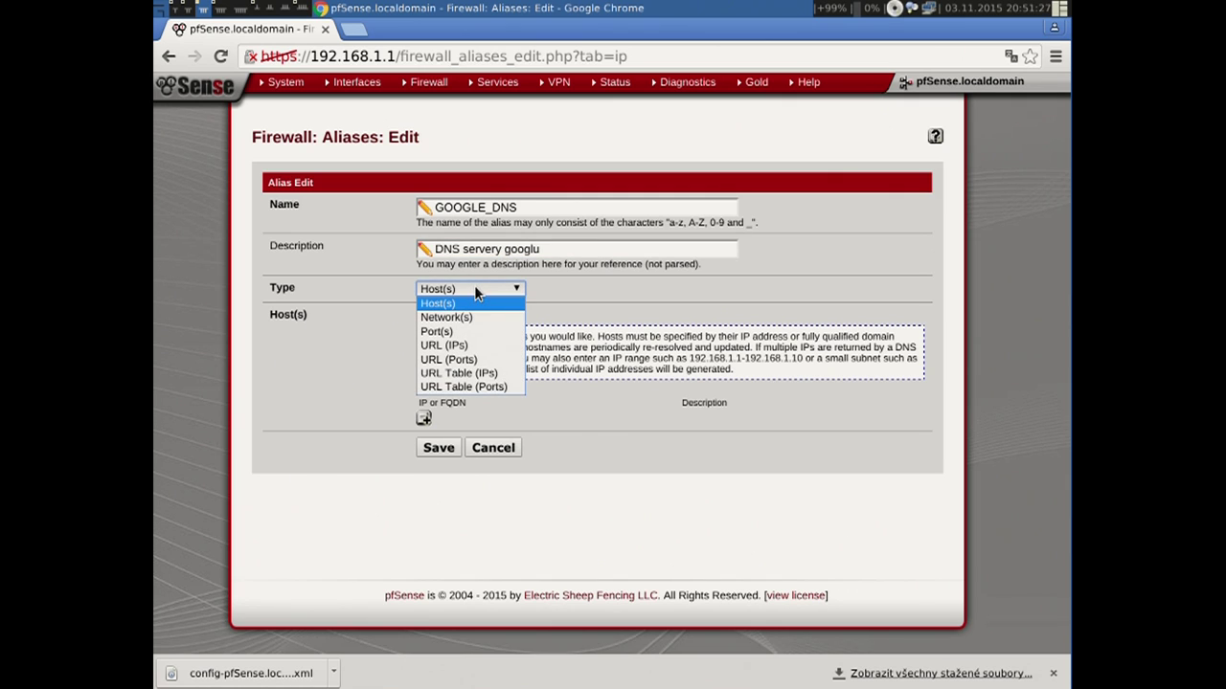
click(474, 288)
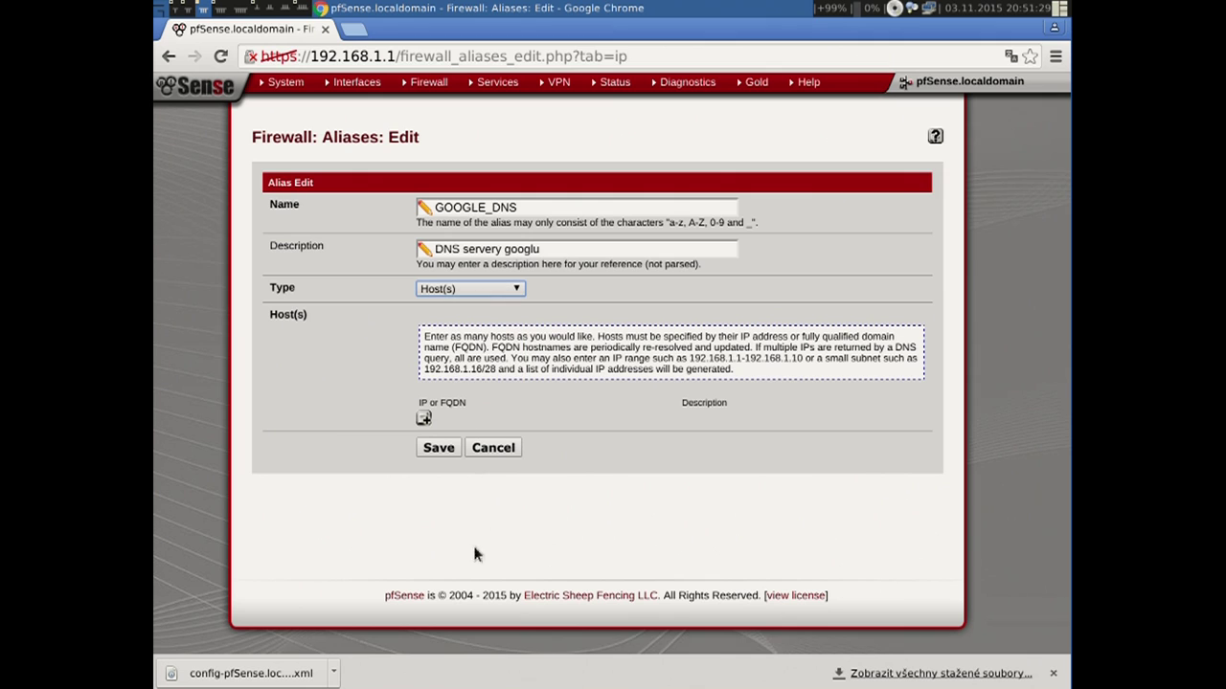
Add host 8.8.8.8 to the alias with the description "1. DNS server".
click(424, 418)
click(437, 404)
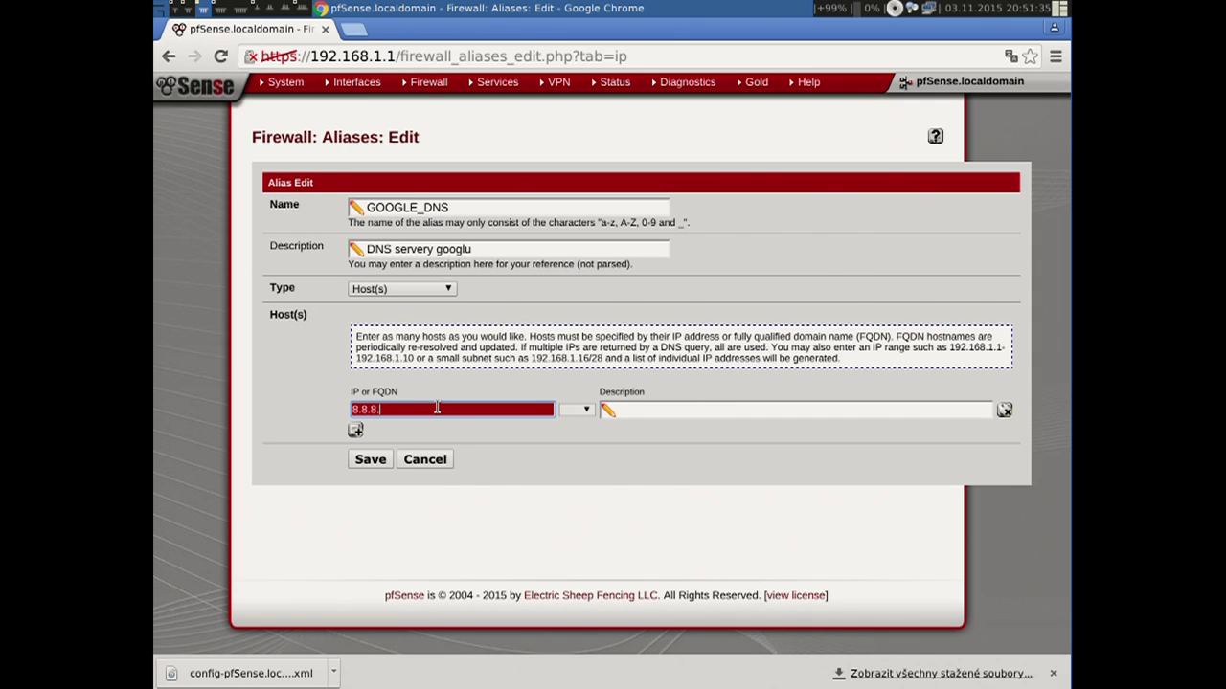
text(8.8.8.8)
click(627, 410)
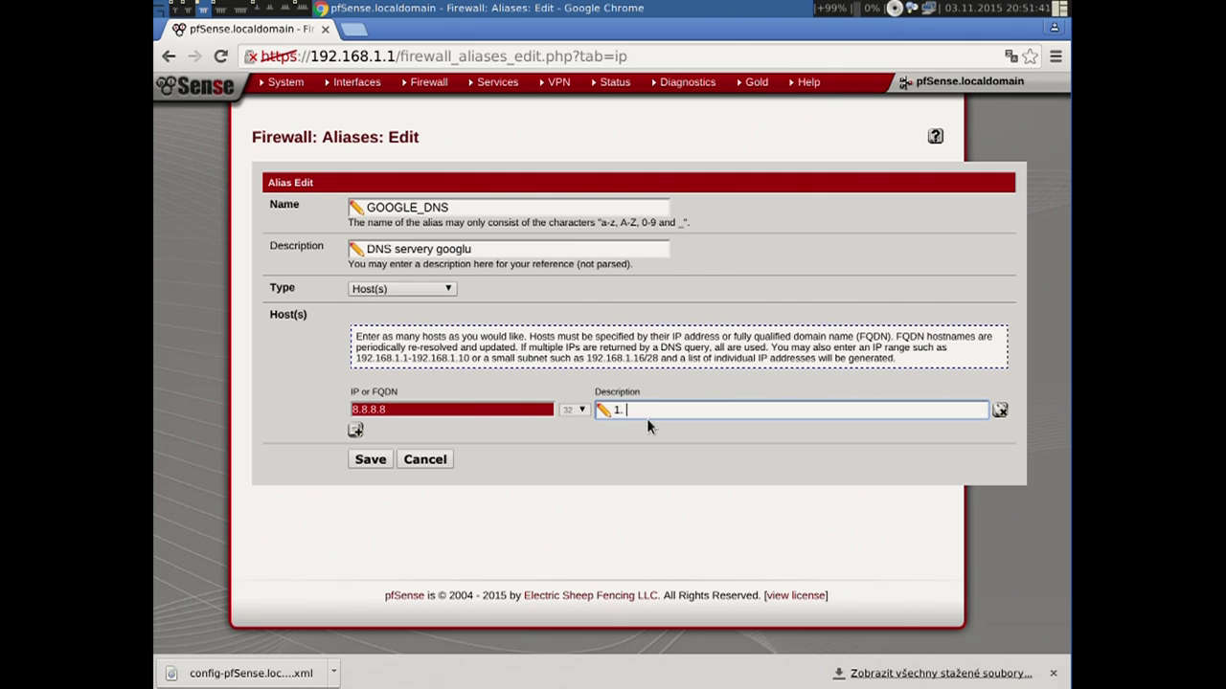
text(1. DNS server)
Add a second host 8.8.4.4 to the alias with the description "2. DNS server".
click(355, 432)
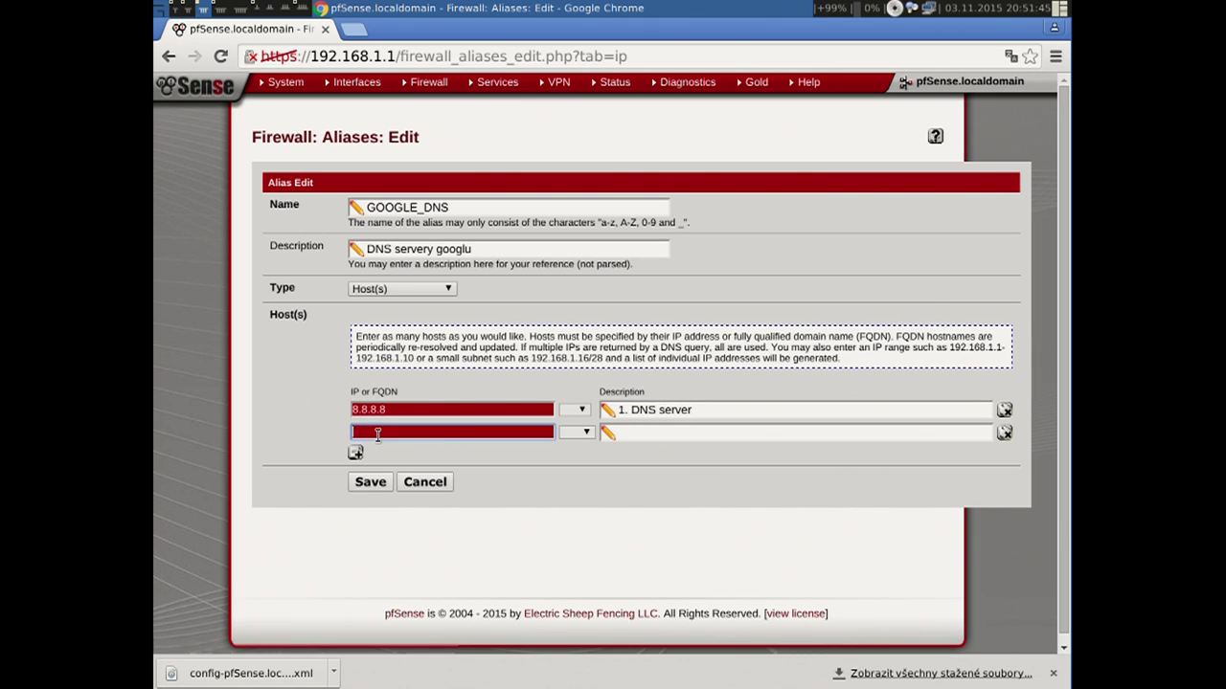
drag(387, 410, 342, 405)
key(ctrl+c)
click(365, 431)
key(ctrl+v)
text(4)
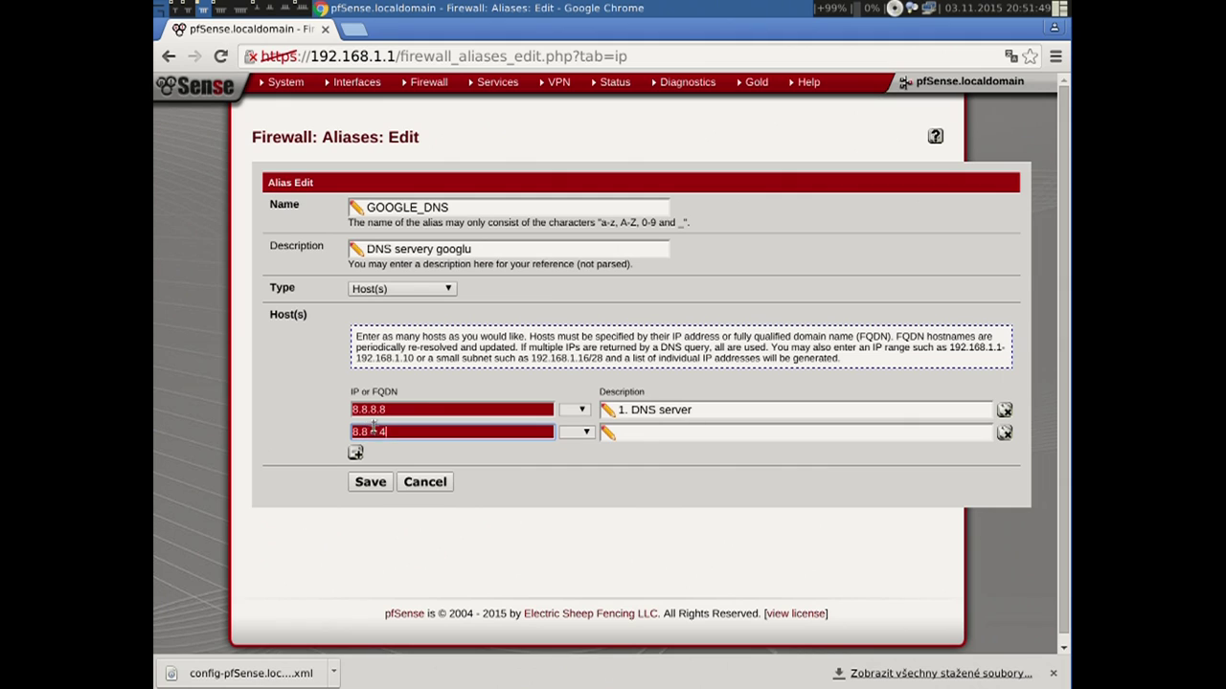
drag(692, 409, 609, 409)
click(622, 432)
text(1. DNS server)
double_click(622, 432)
text(2)
Save the GOOGLE_DNS alias, apply the alias changes and dismiss the notice.
click(367, 481)
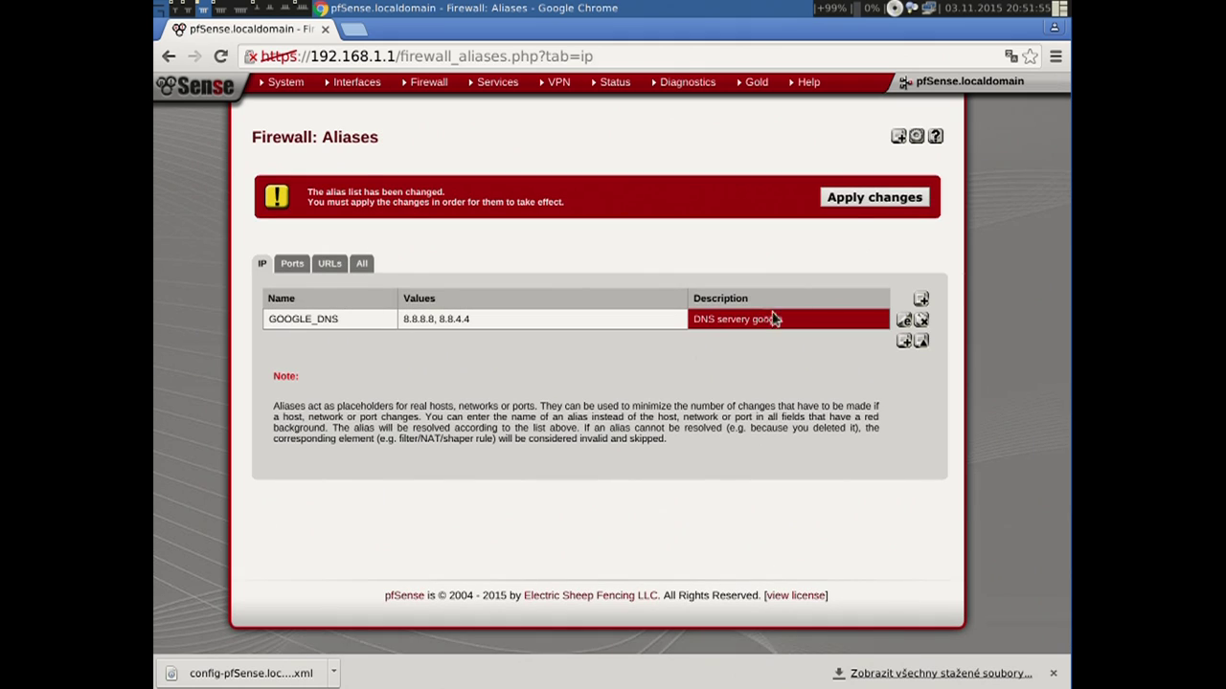
click(848, 203)
click(908, 186)
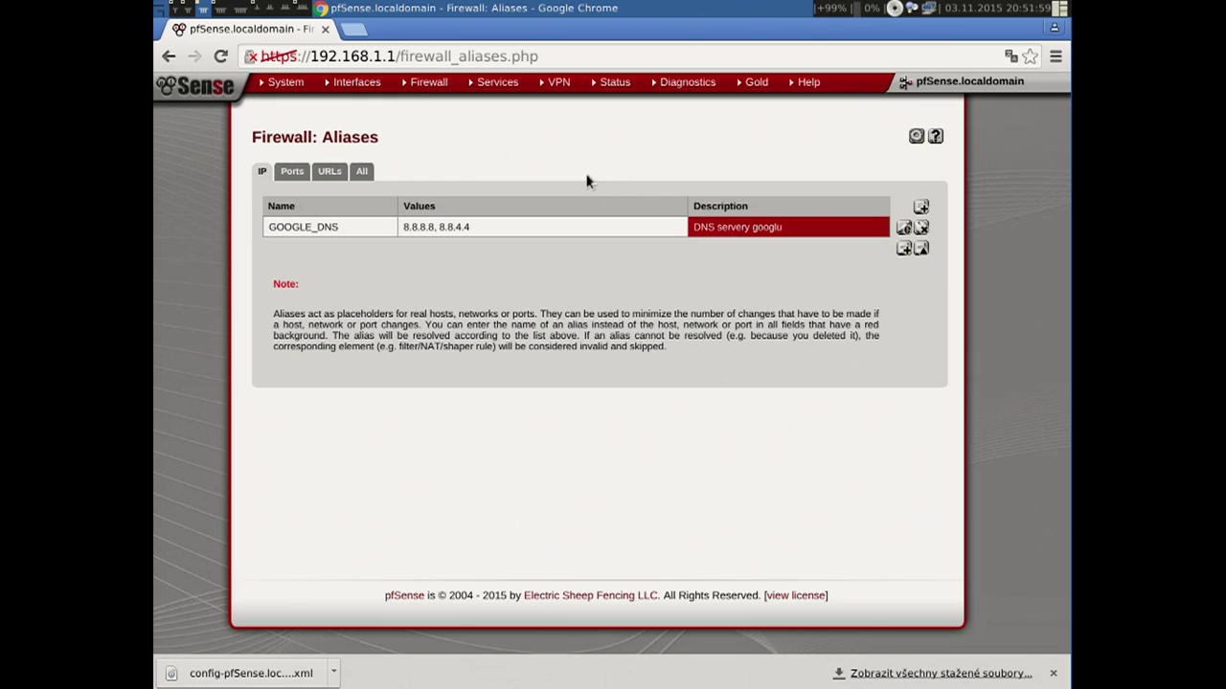
Start a new port alias named PORTS_DNS, leaving its overall description empty.
mouse_move(428, 88)
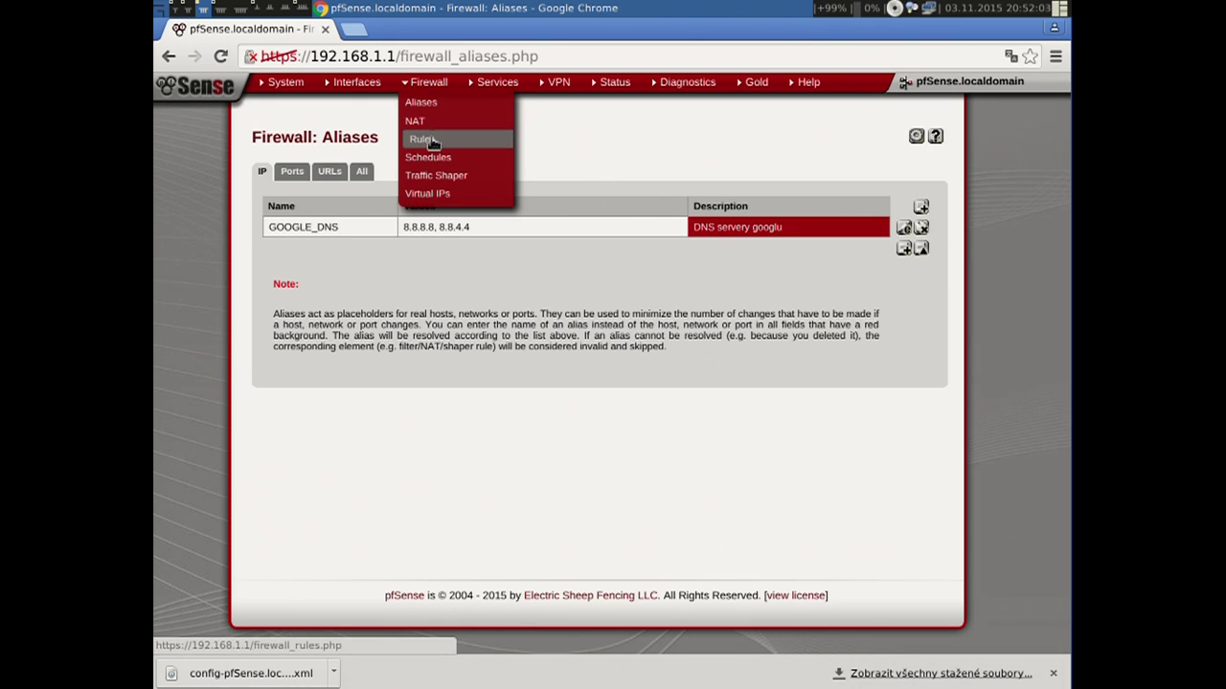
click(293, 172)
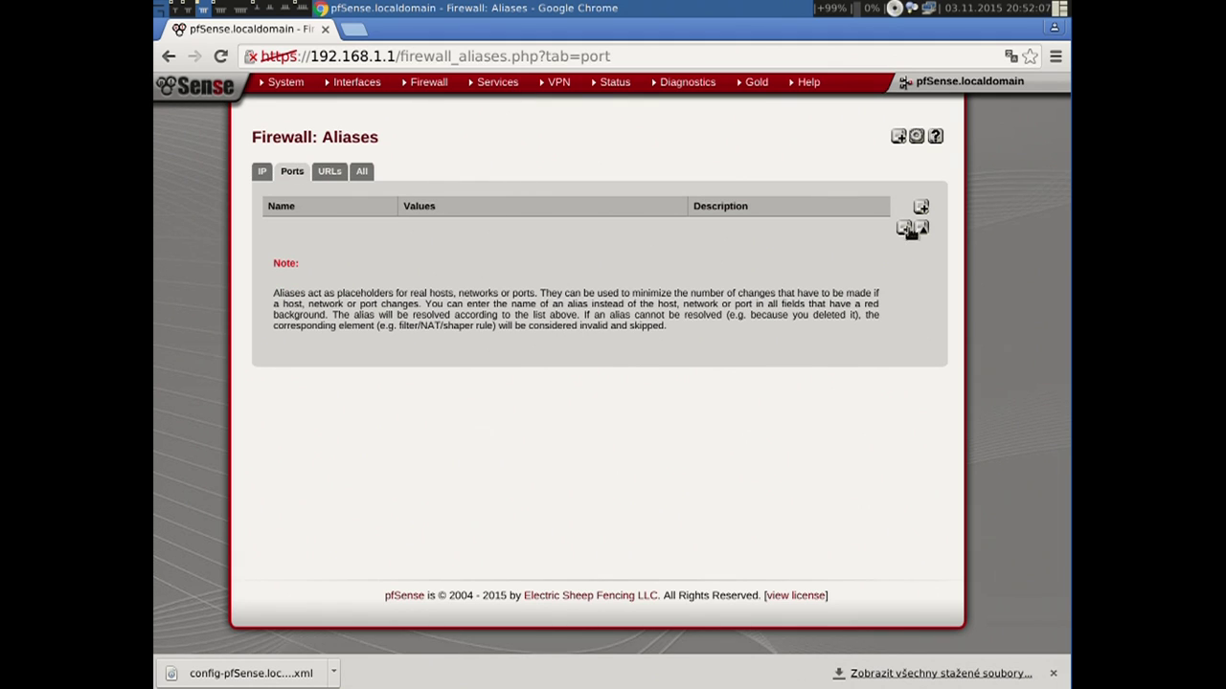
click(904, 228)
click(472, 208)
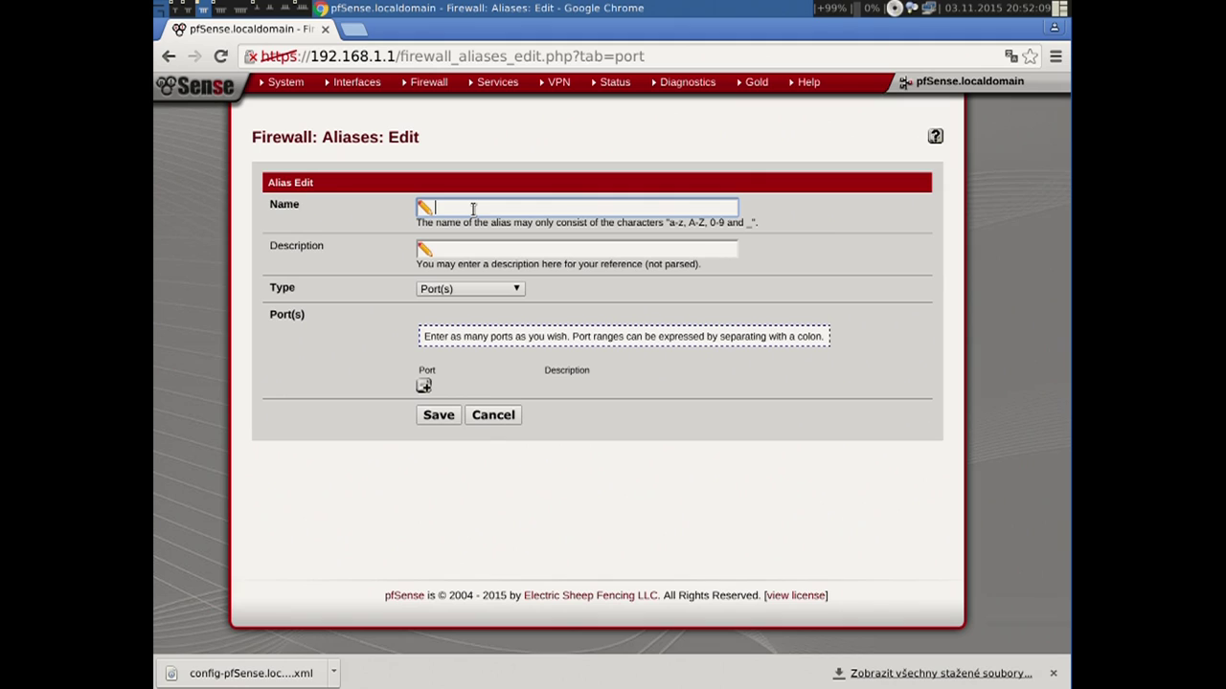
text(PORTS_DNS)
click(462, 251)
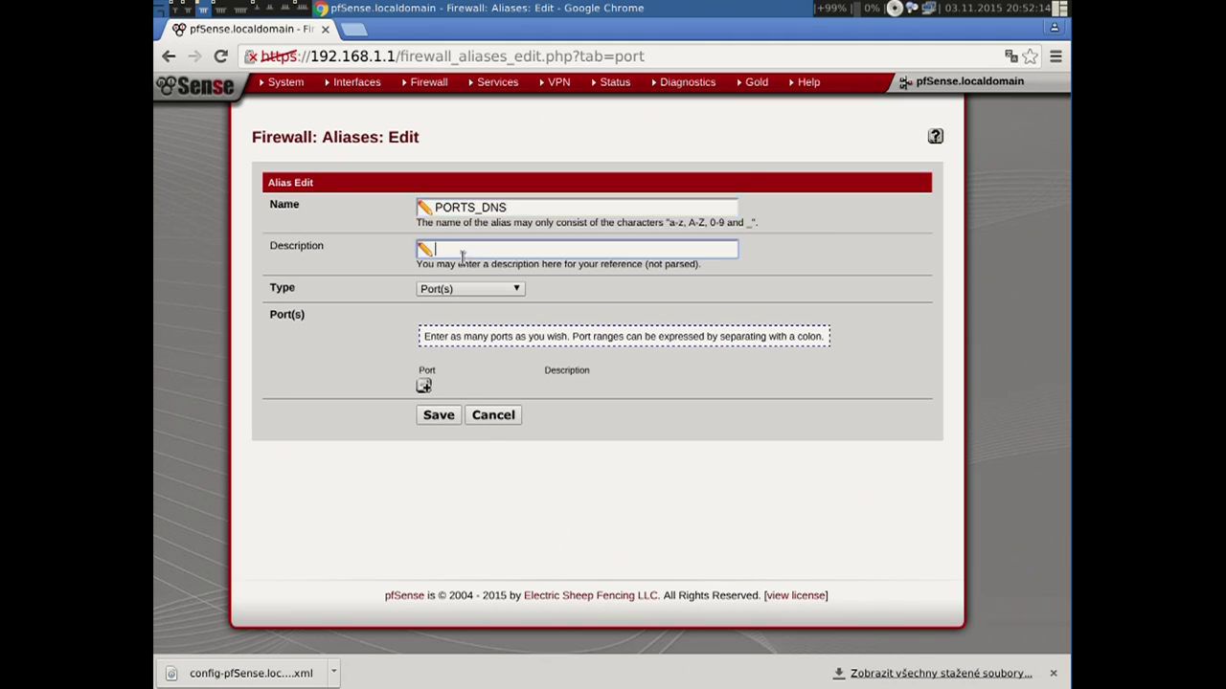
Add a port entry 10-100 with the description "DNS porty" and try to save the alias.
click(423, 386)
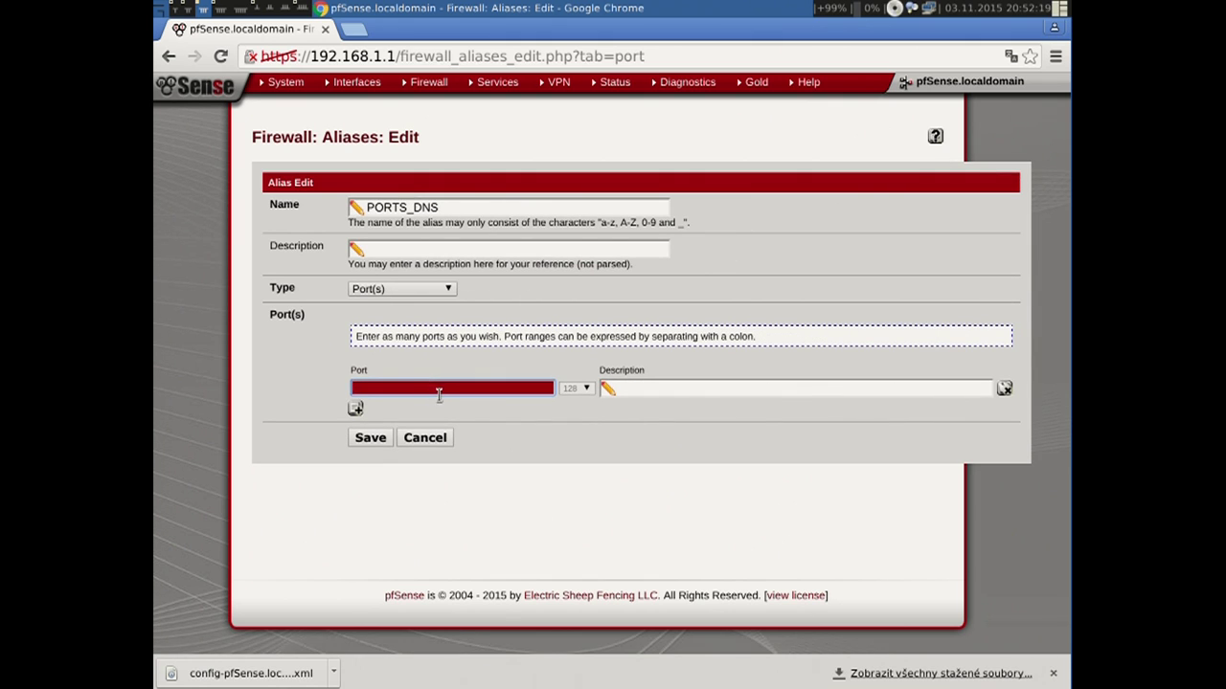
text(10-100)
click(638, 388)
text(DNS )
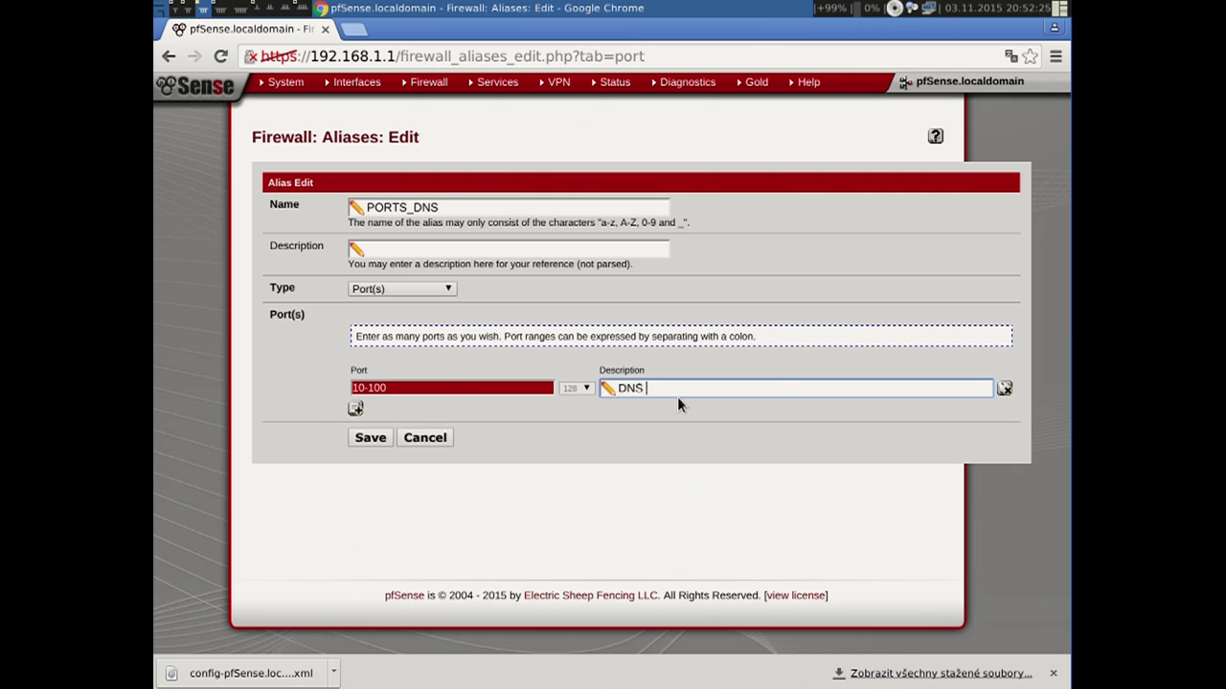
text(porty)
click(374, 438)
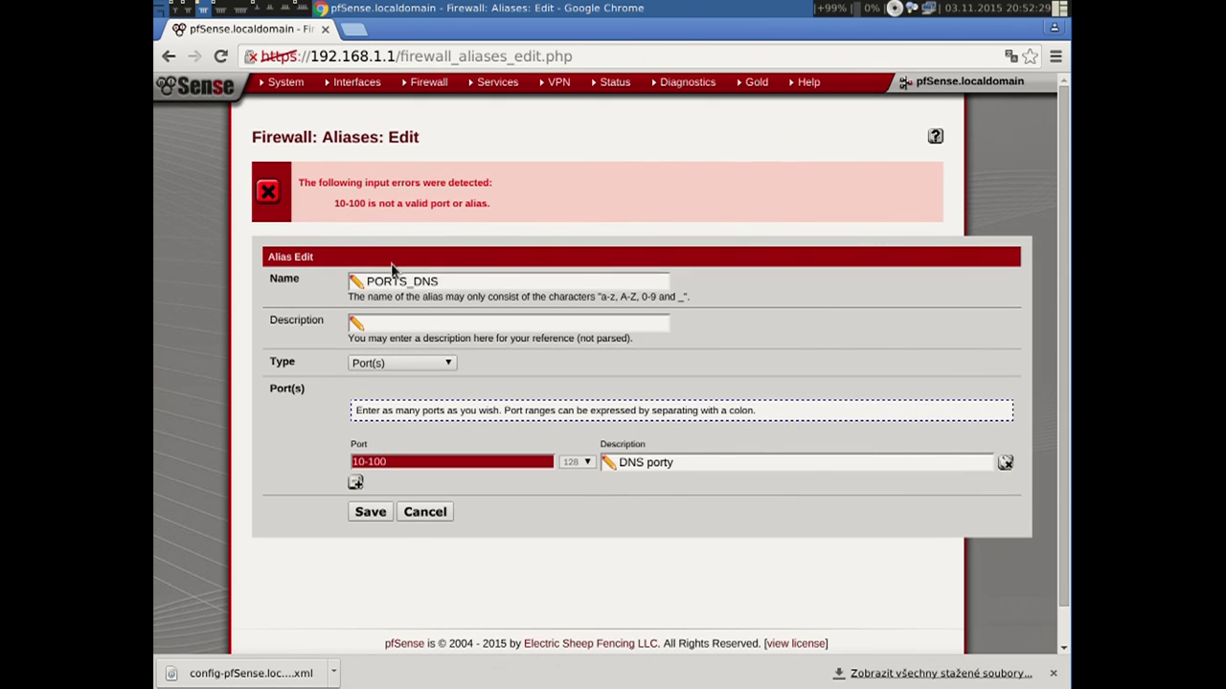
Try to save the alias with a comma as the port separator, 10,100.
click(412, 463)
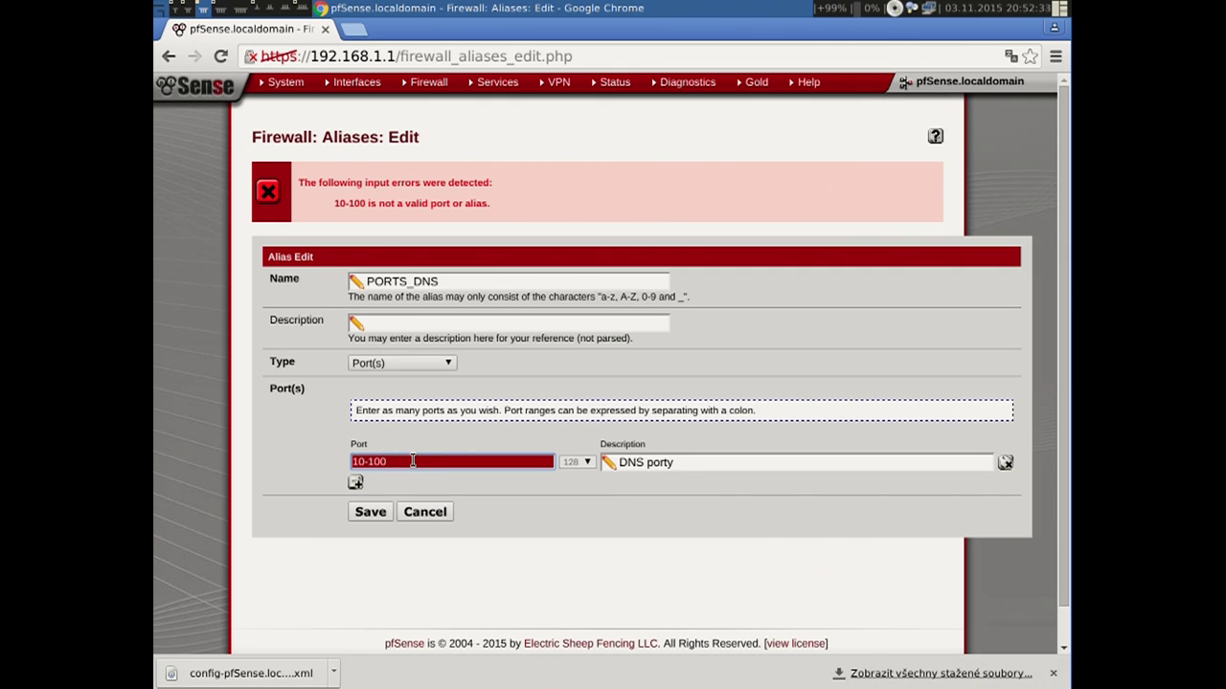
key(BackSpace)
text(,)
click(373, 511)
Set the port range to 10:100, save the PORTS_DNS alias and apply the changes.
click(392, 463)
key(BackSpace)
text(:)
click(369, 511)
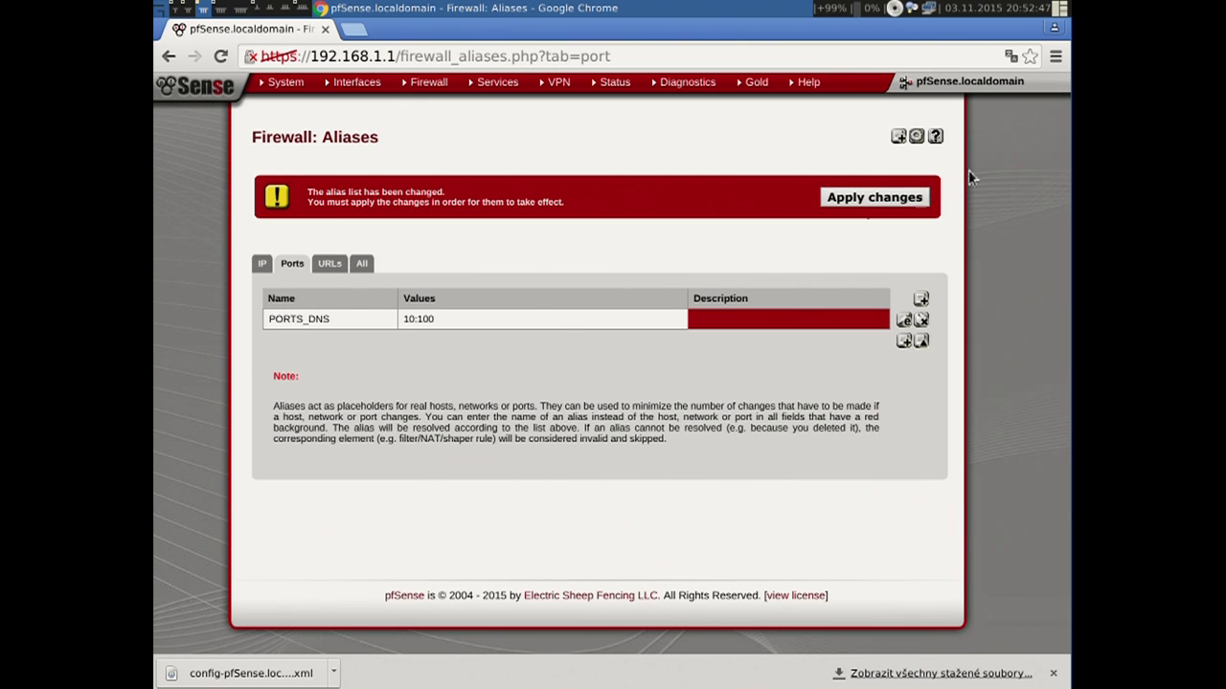
click(890, 197)
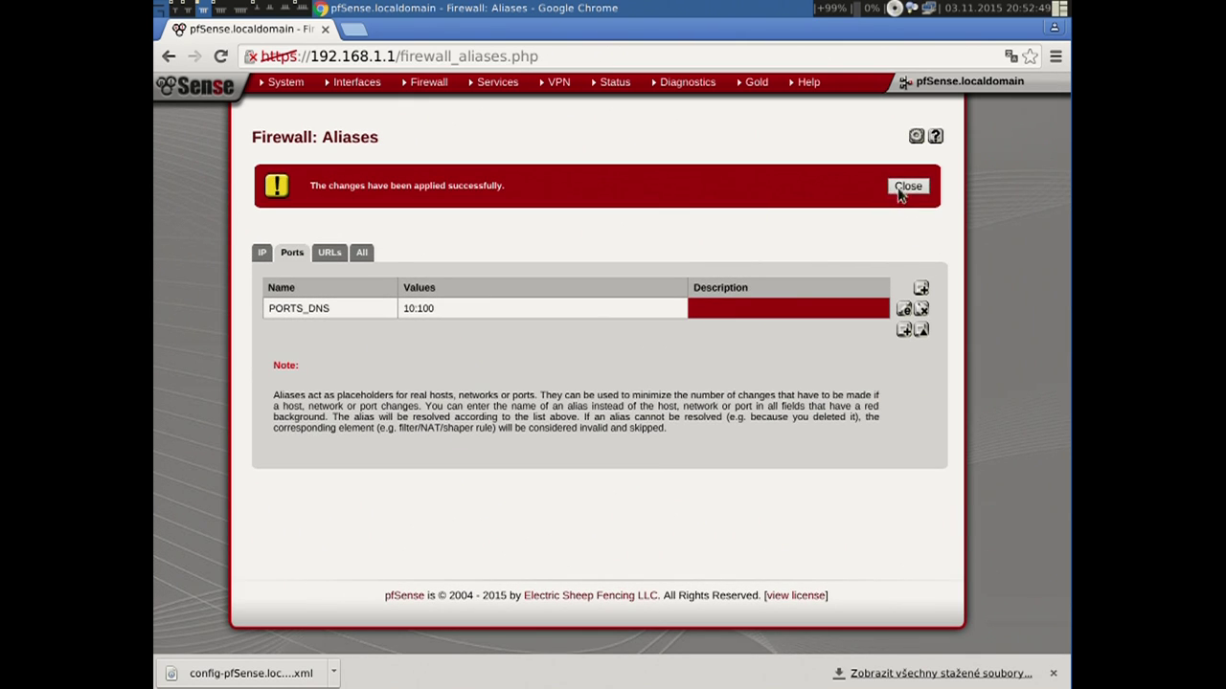
click(900, 189)
Review the IP and port alias lists, ending on the IP aliases.
click(259, 176)
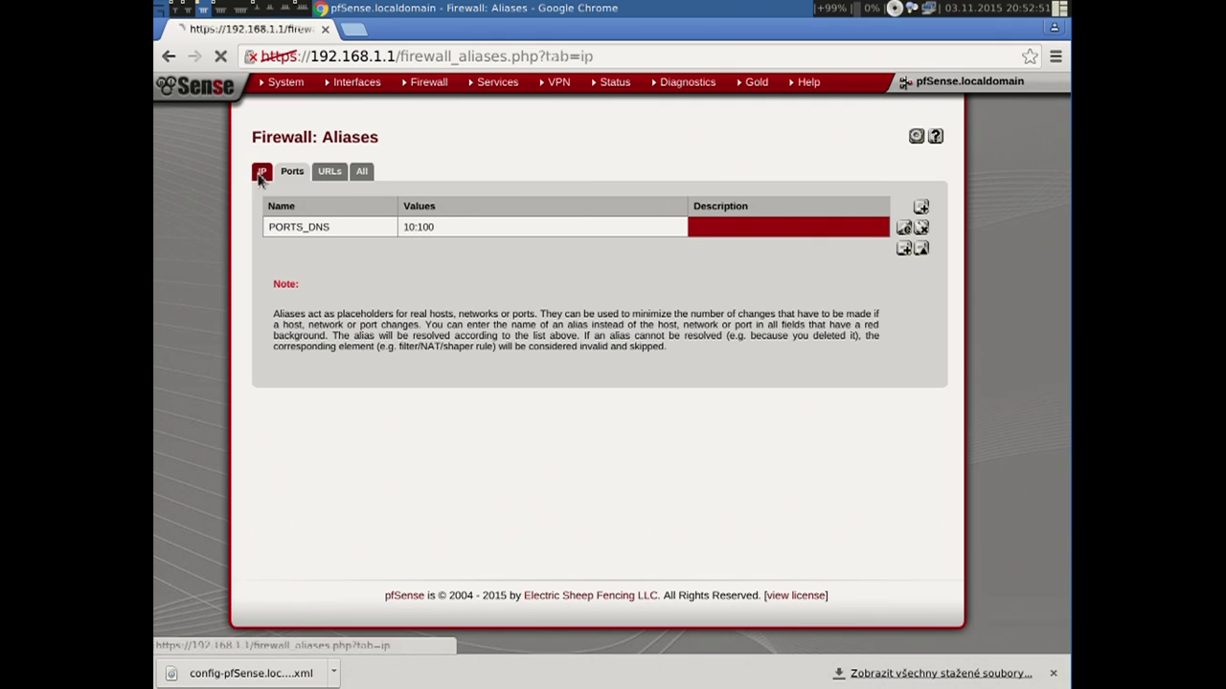
click(290, 171)
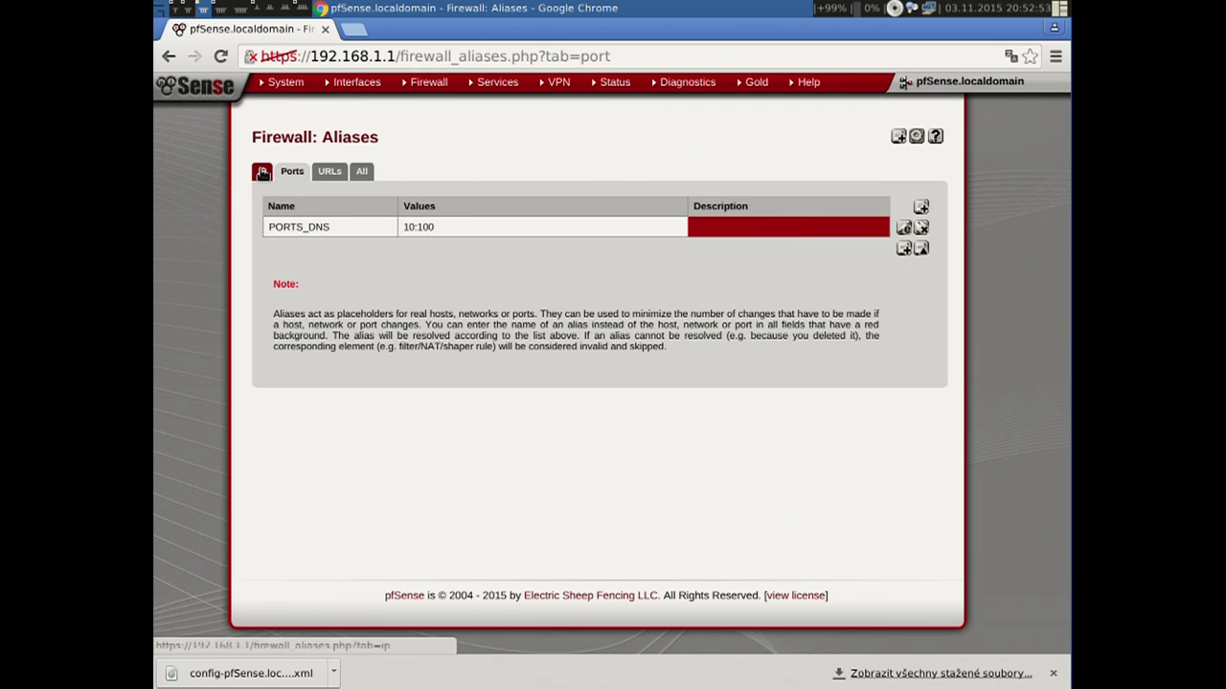
click(263, 175)
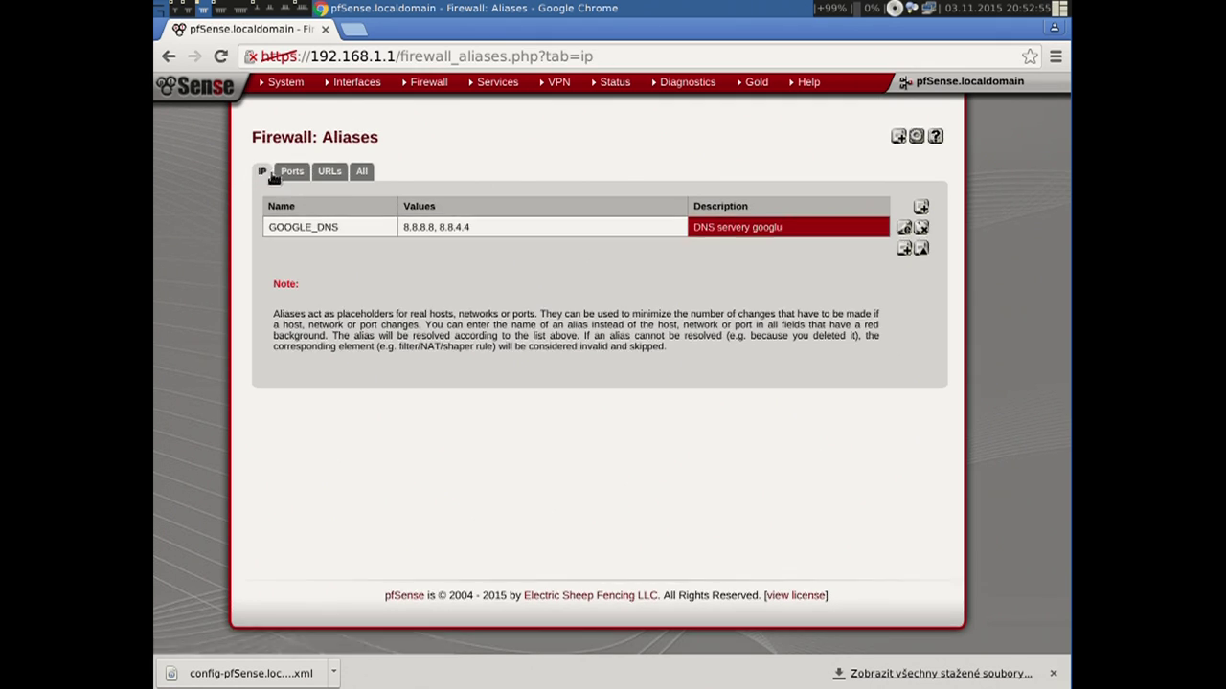
Open the firewall rules and examine the sources of the WAN rules blocking private and bogon networks.
mouse_move(428, 84)
click(423, 140)
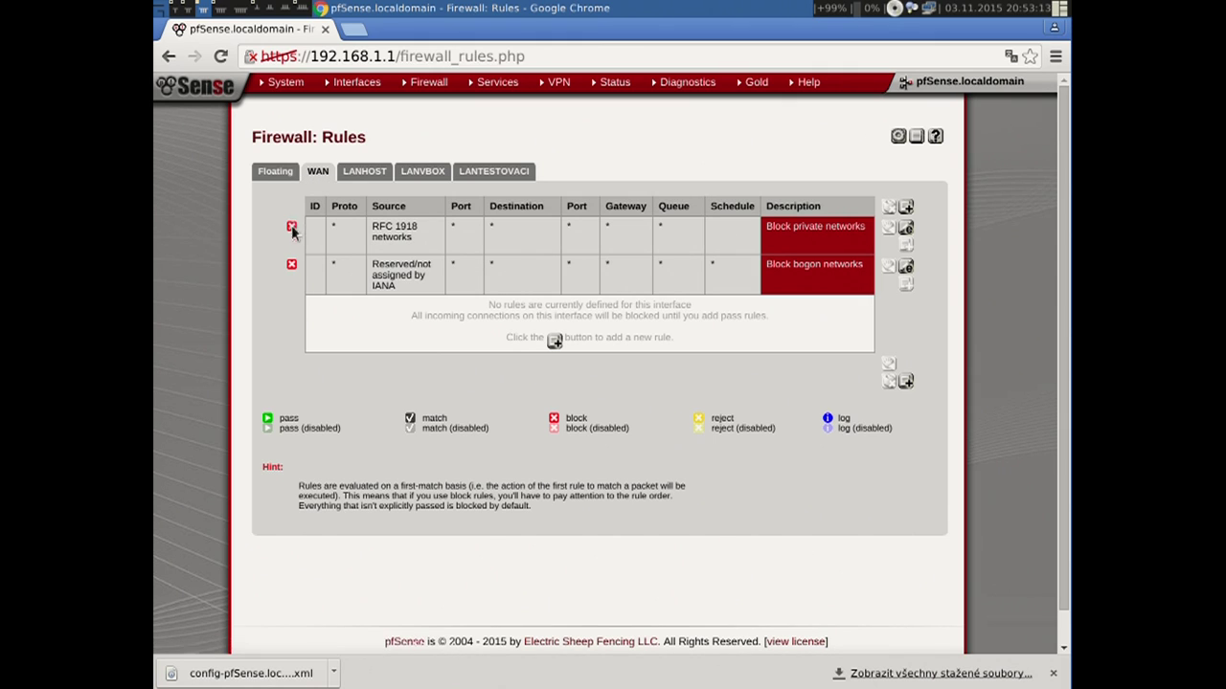
drag(375, 231, 422, 235)
drag(372, 227, 421, 237)
click(421, 235)
drag(373, 264, 401, 276)
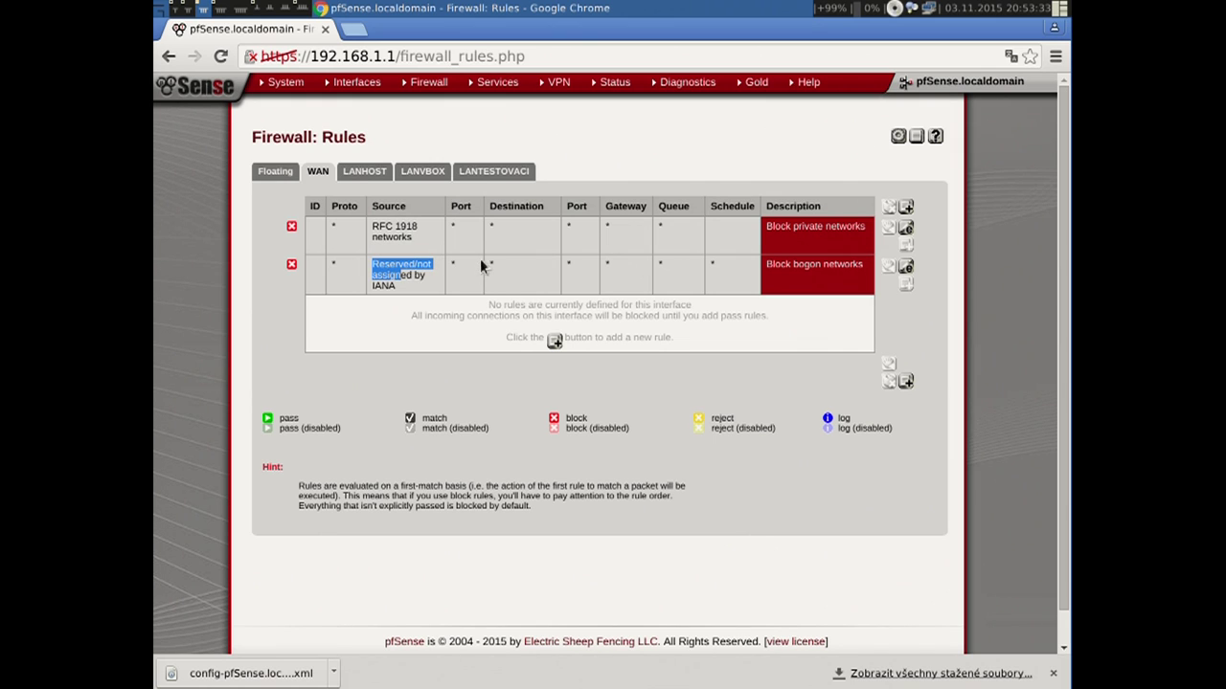
Add a new firewall rule at the end of the LANHOST rules, keeping LANHOST as its interface.
click(372, 178)
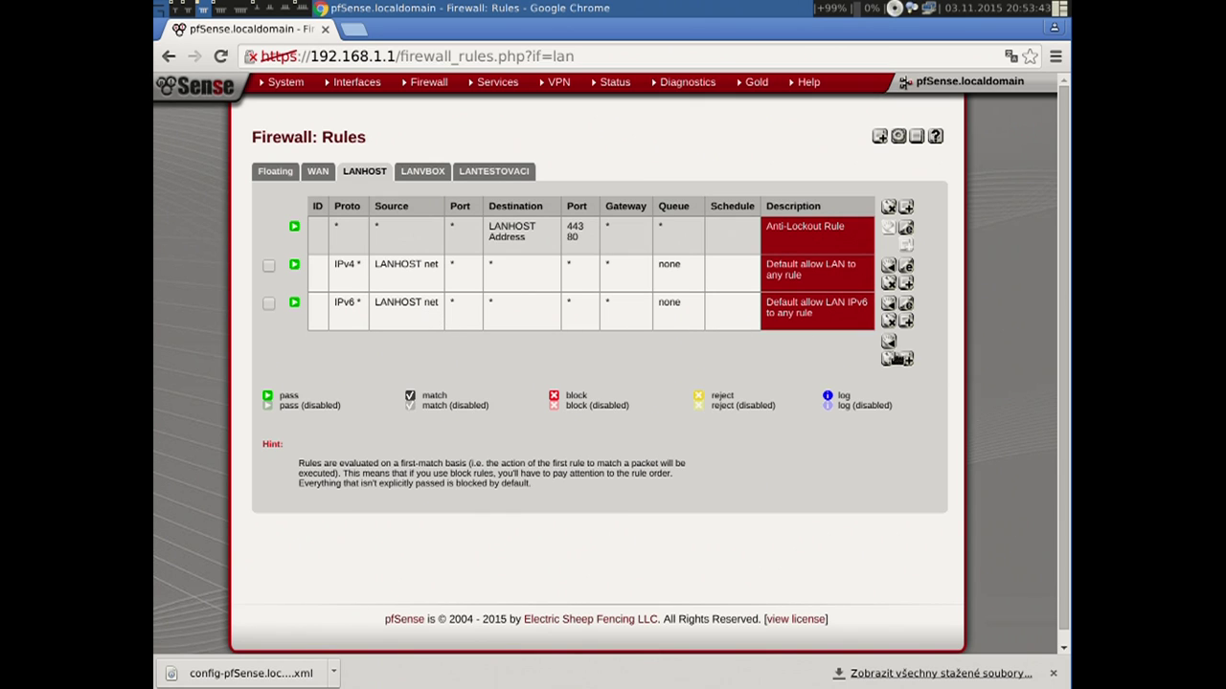
click(906, 360)
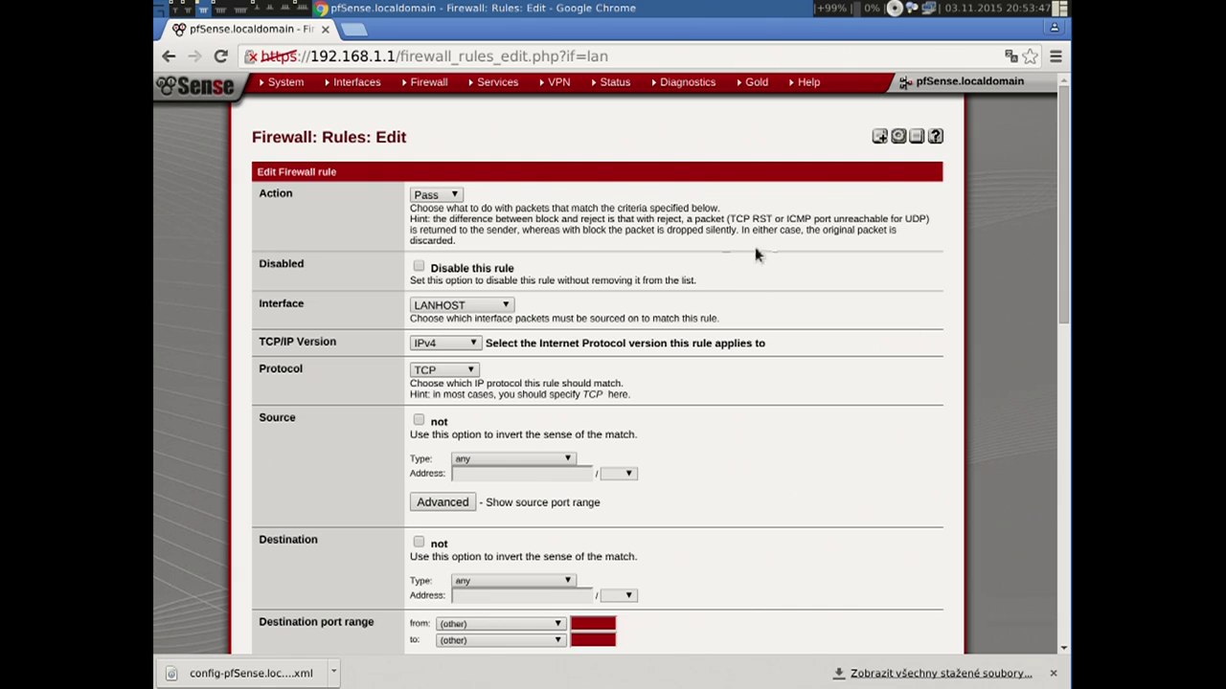
scroll(845, 276, down, 2)
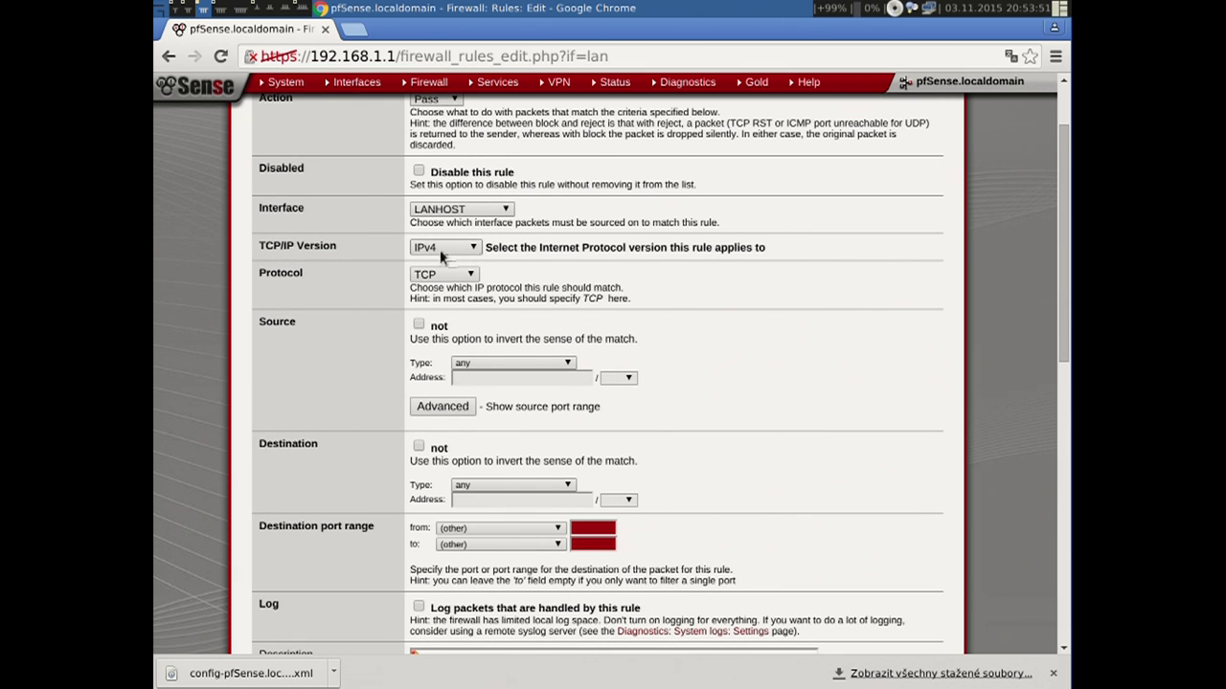
click(450, 209)
click(450, 210)
Try the new rule with the protocol set to any.
click(443, 276)
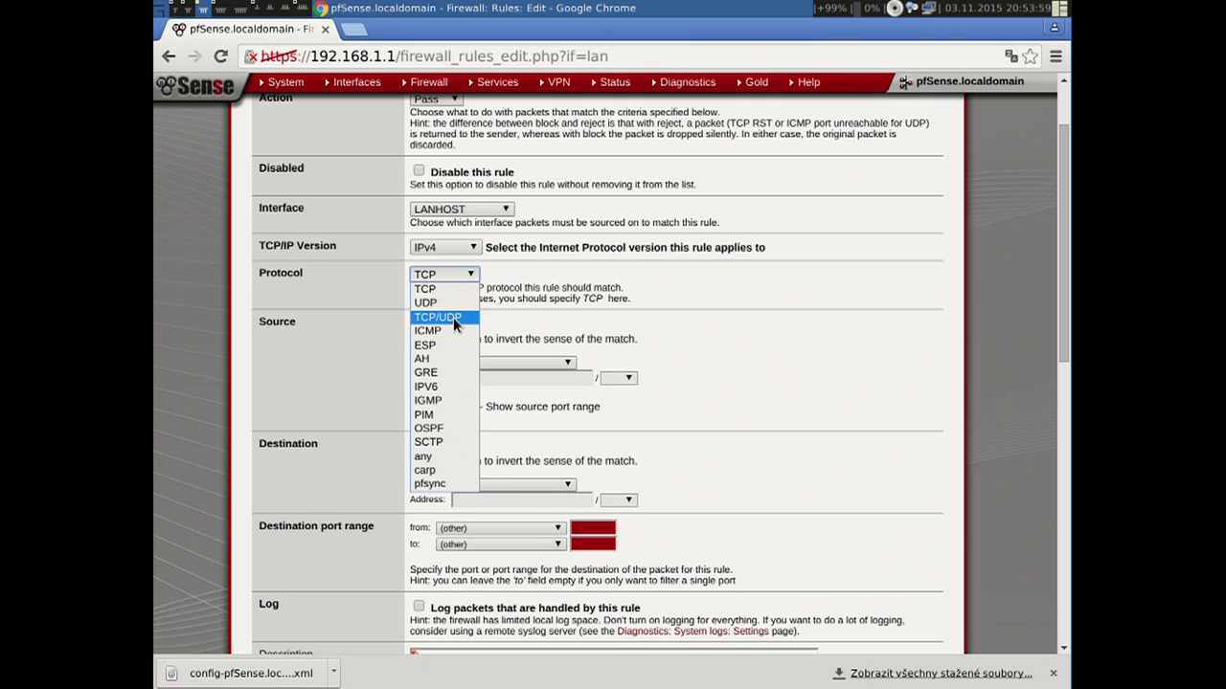
click(453, 316)
click(433, 279)
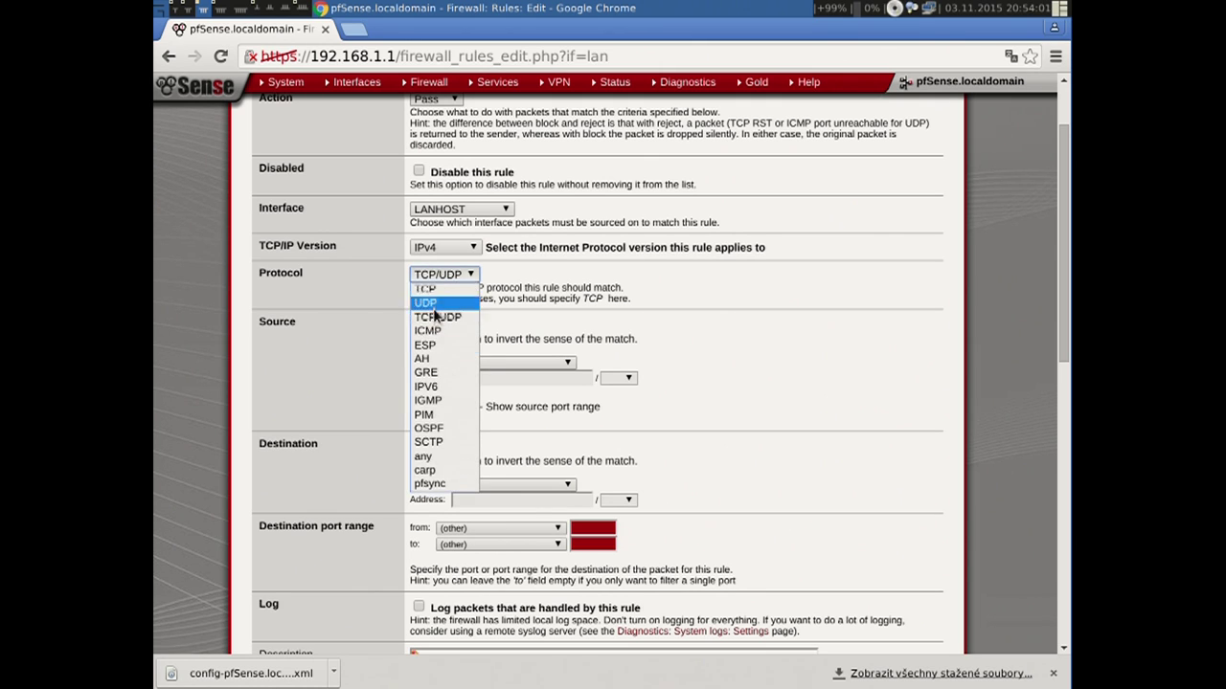
click(436, 459)
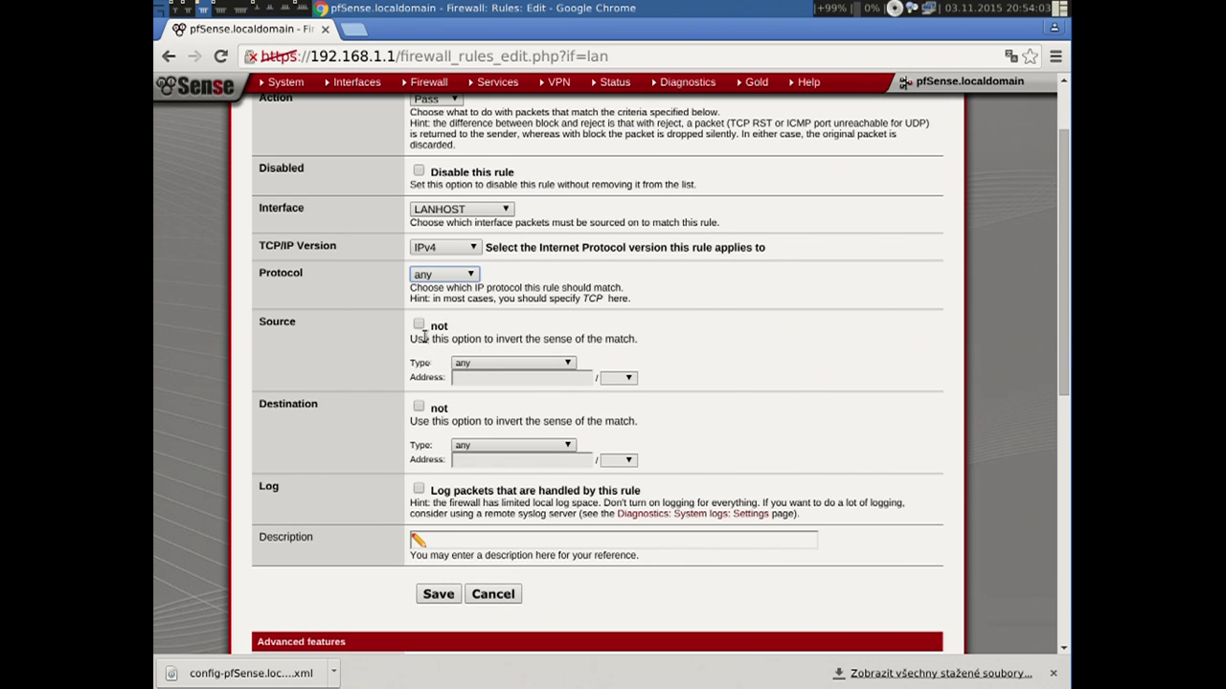
Set the rule's destination to a single host or alias, using the GOOGLE_DNS alias.
click(479, 446)
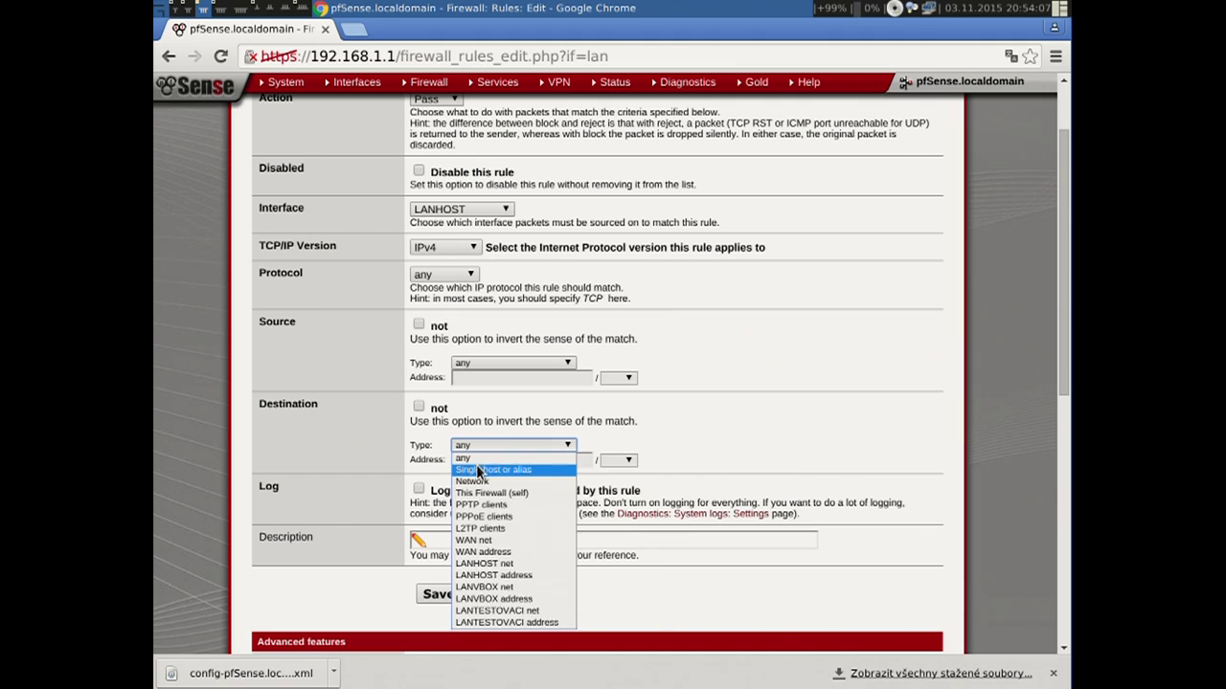
click(477, 469)
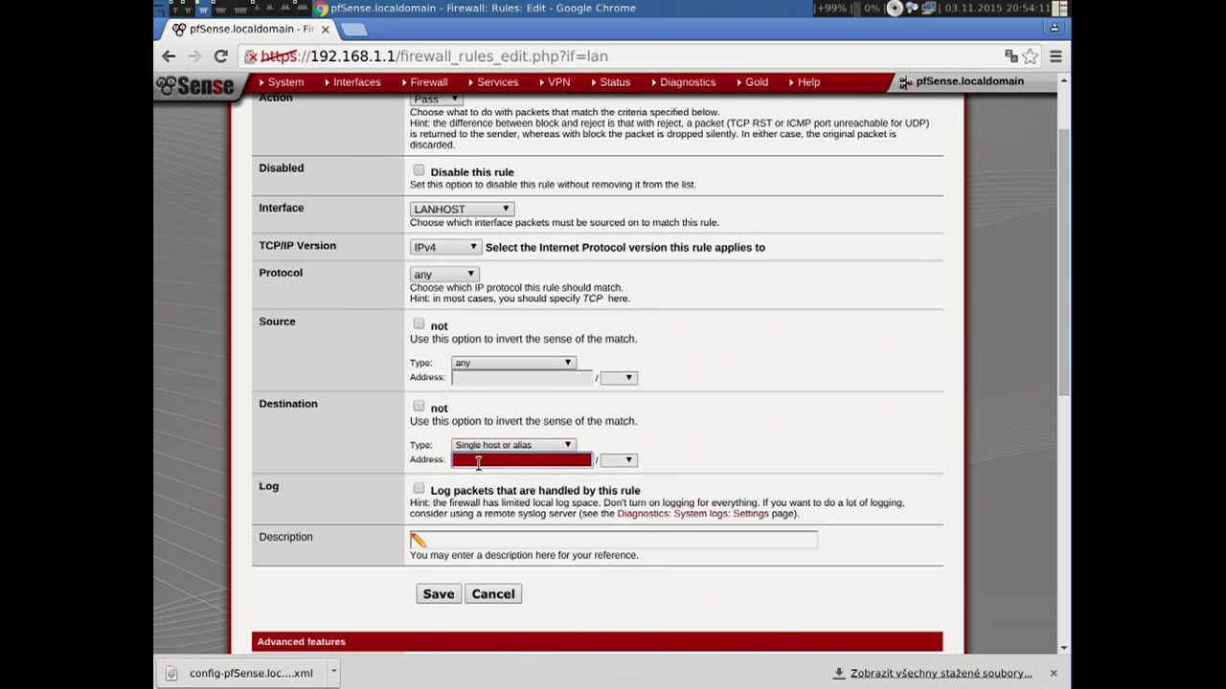
text(GOOGLE_DNS)
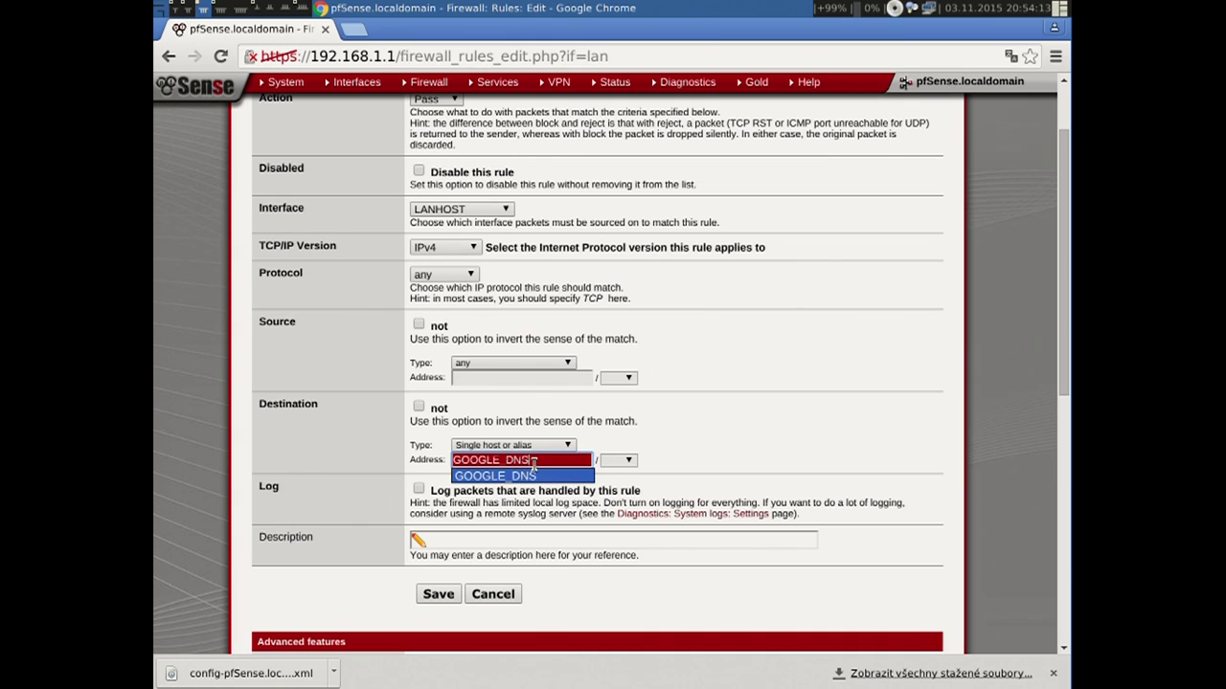
click(507, 476)
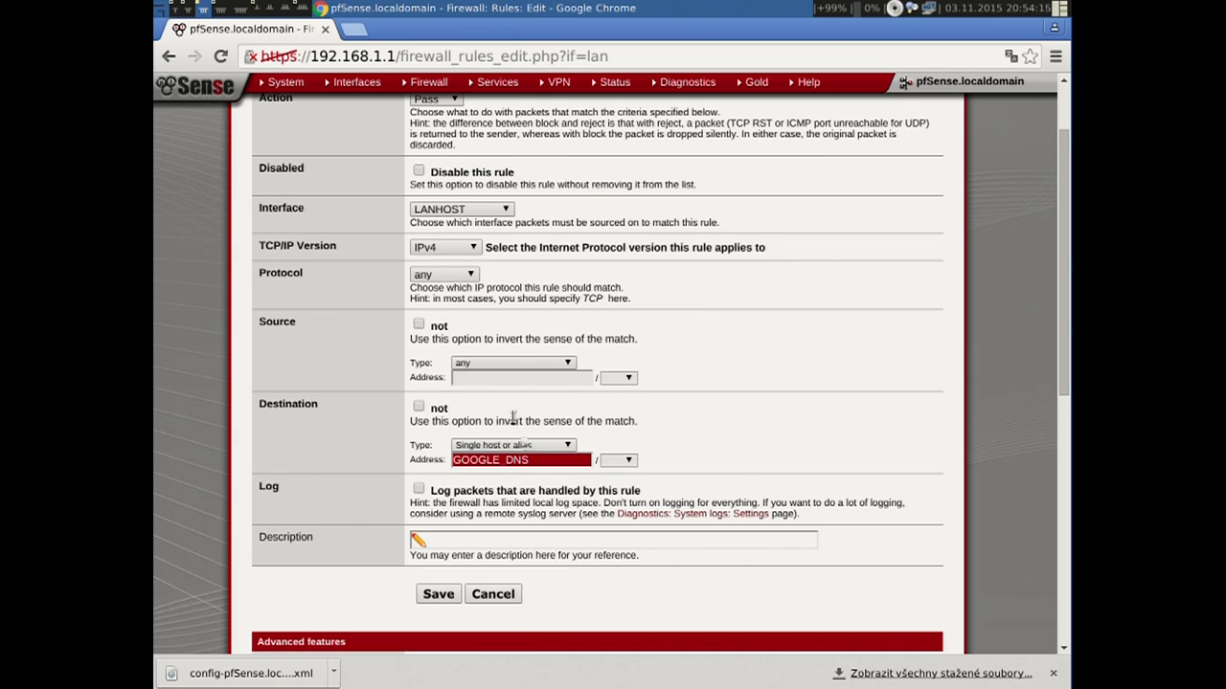
Keep the rule on IPv4 and set its protocol to TCP/UDP.
click(428, 249)
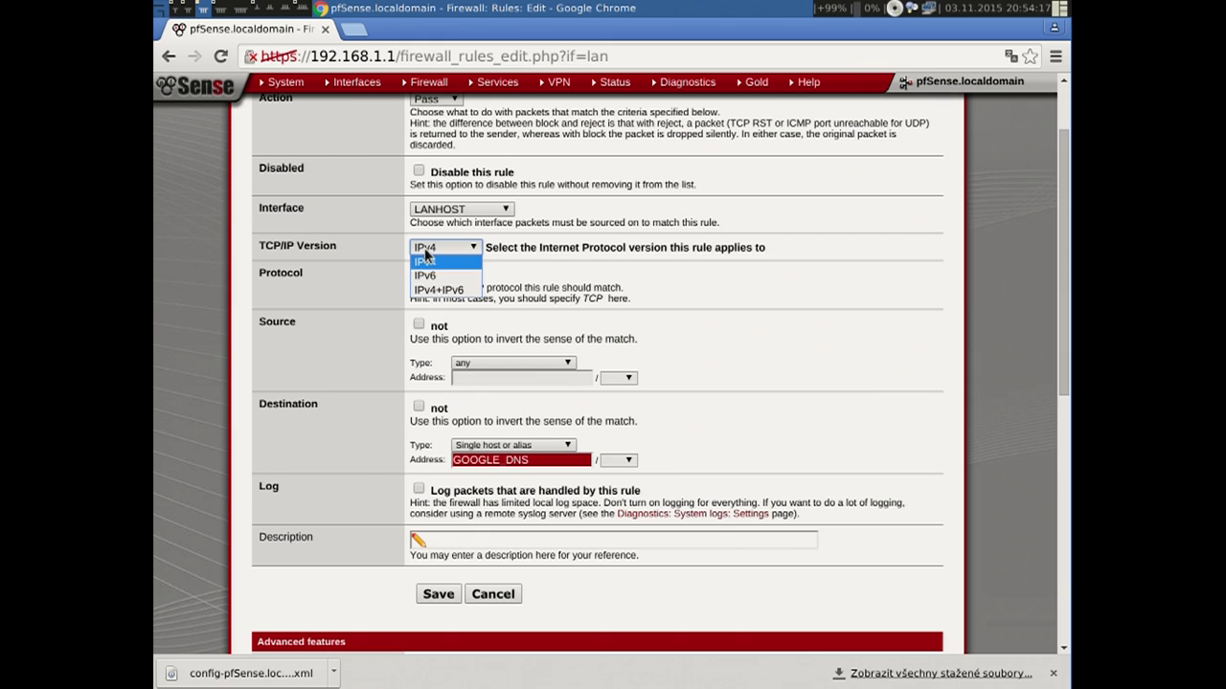
click(426, 261)
click(434, 276)
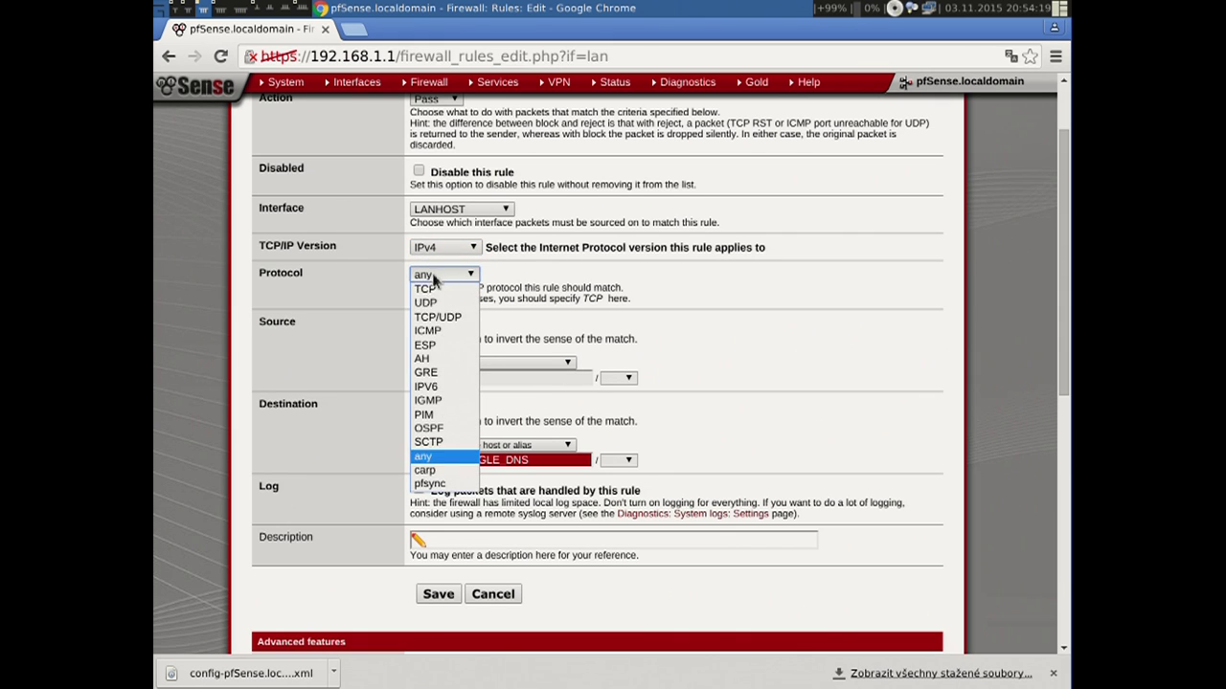
click(437, 317)
Try the rule with the destination port range set to any.
click(491, 522)
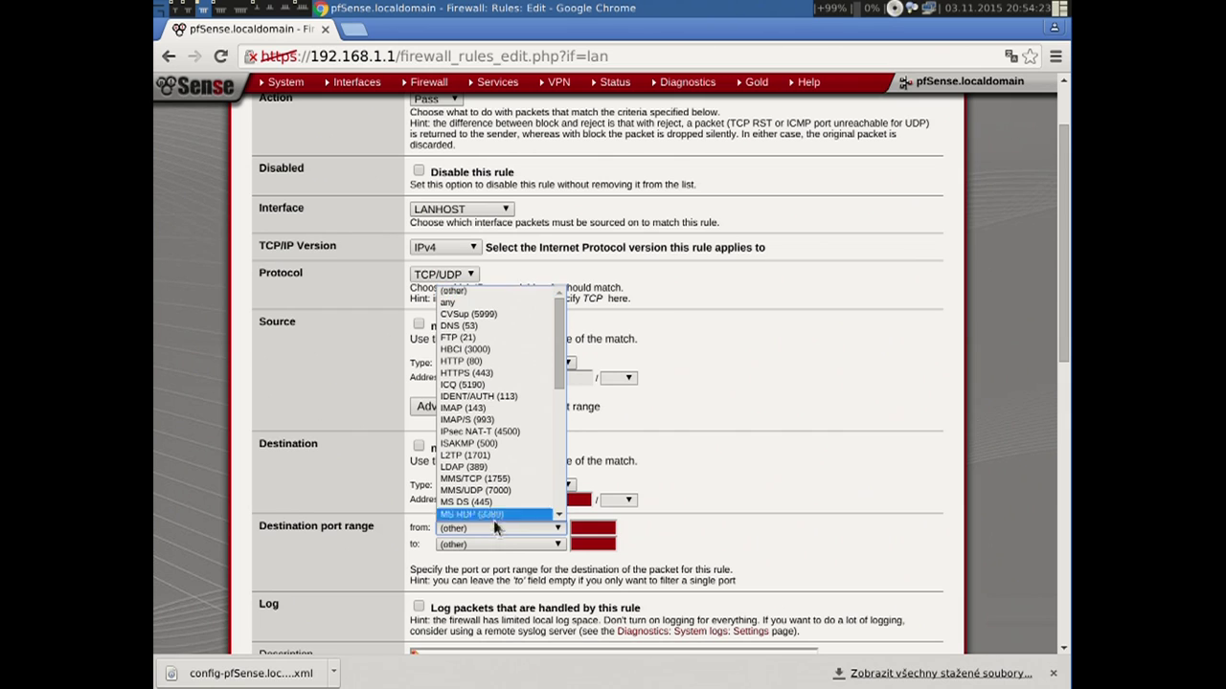
drag(559, 358, 542, 329)
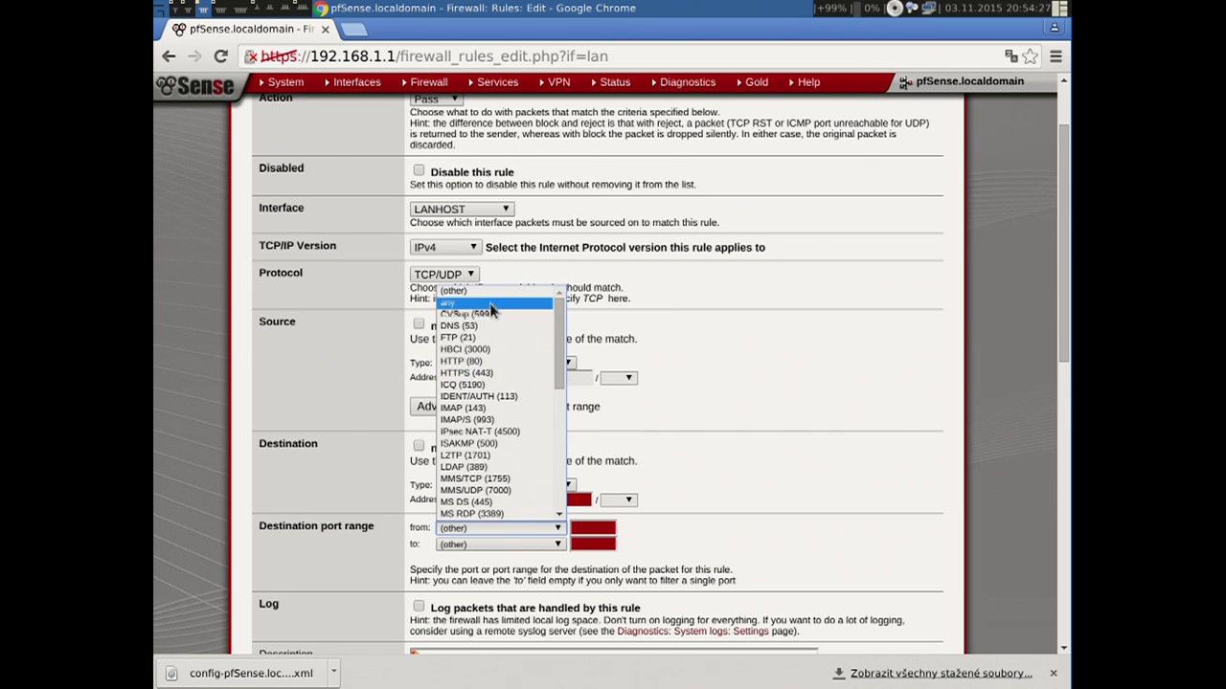
click(536, 302)
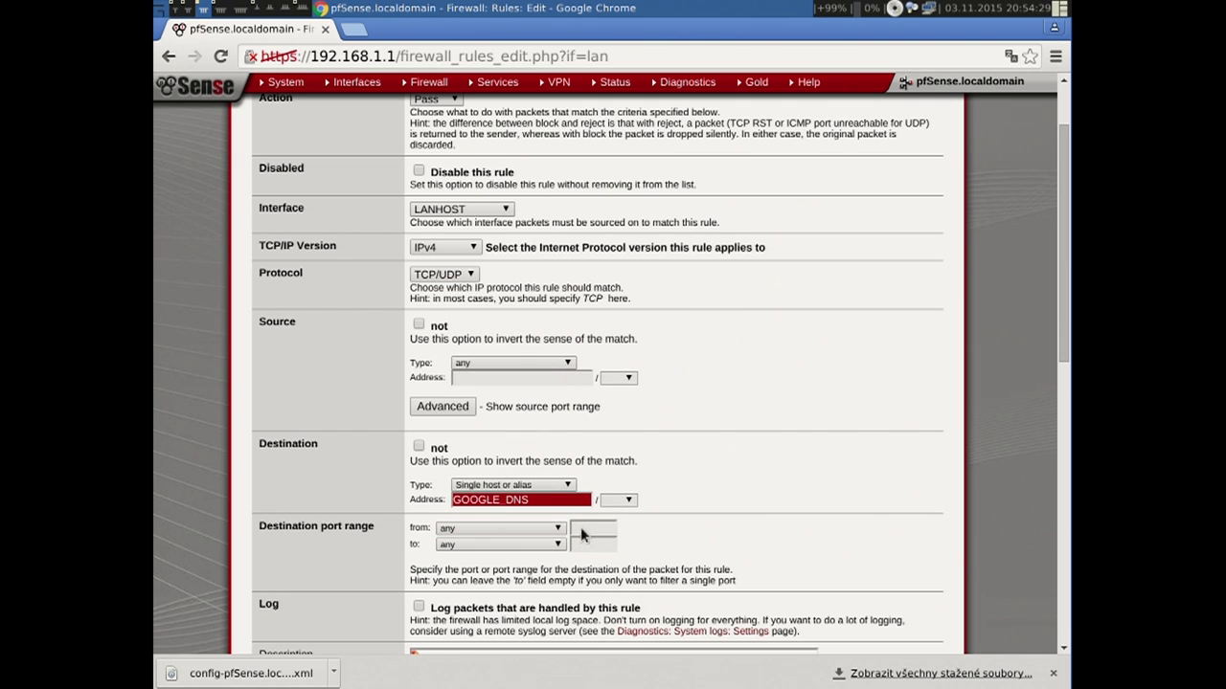
Set the start of the destination port range to other and enter the PORTS_DNS alias.
click(553, 528)
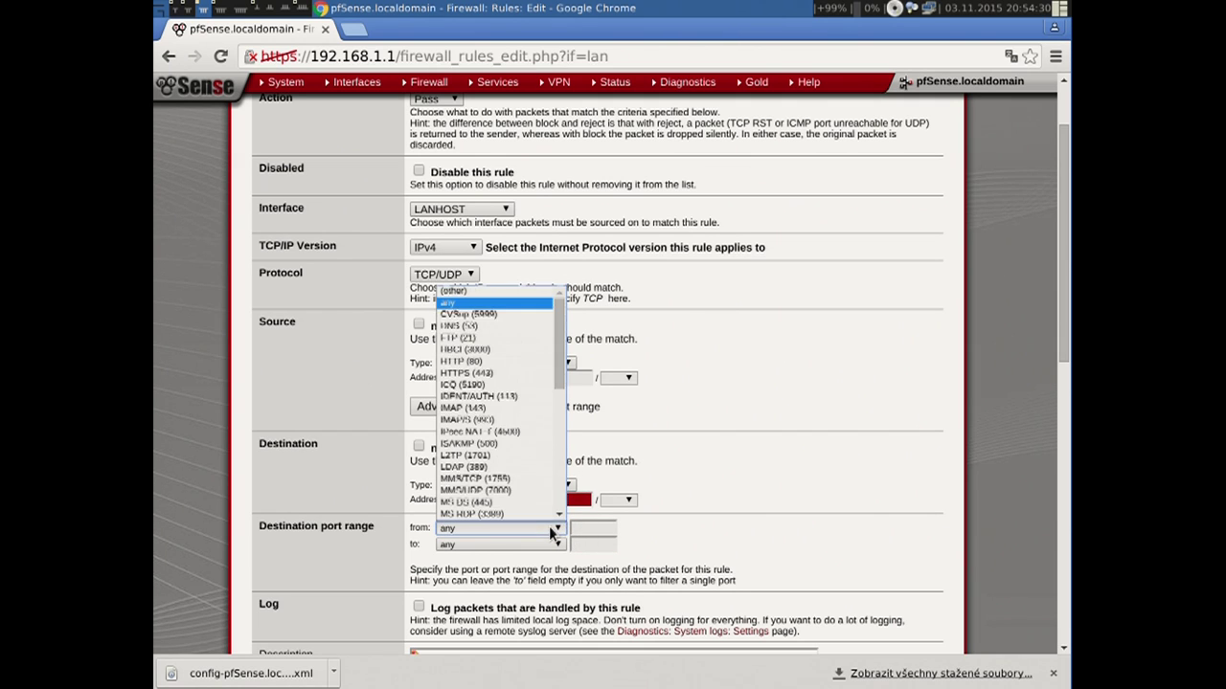
click(478, 290)
click(599, 526)
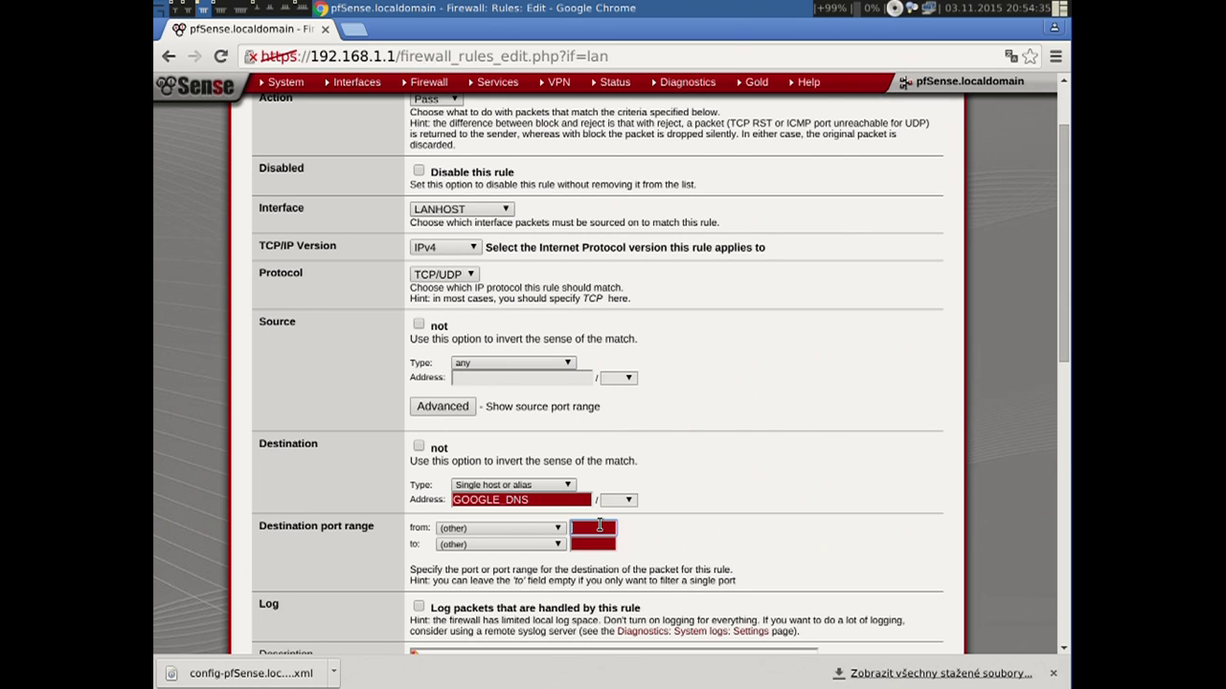
text(PORTS_)
Set the rule's action to Reject.
scroll(757, 522, down, 3)
click(470, 512)
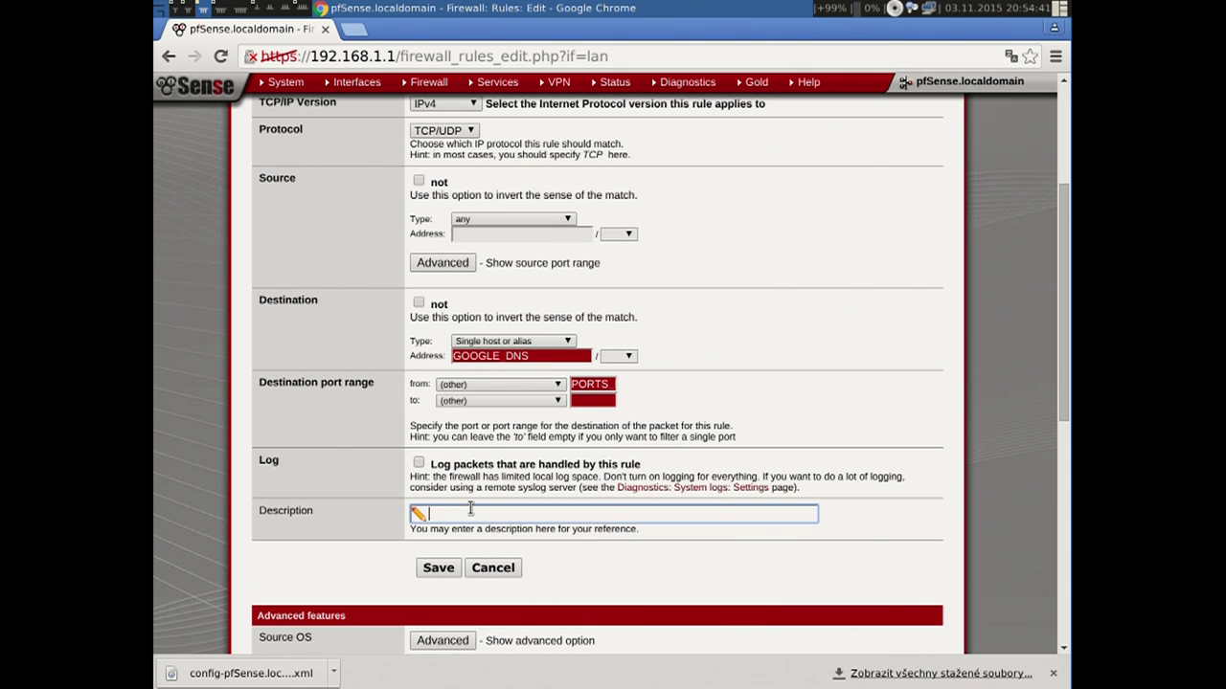
scroll(347, 359, up, 5)
click(430, 196)
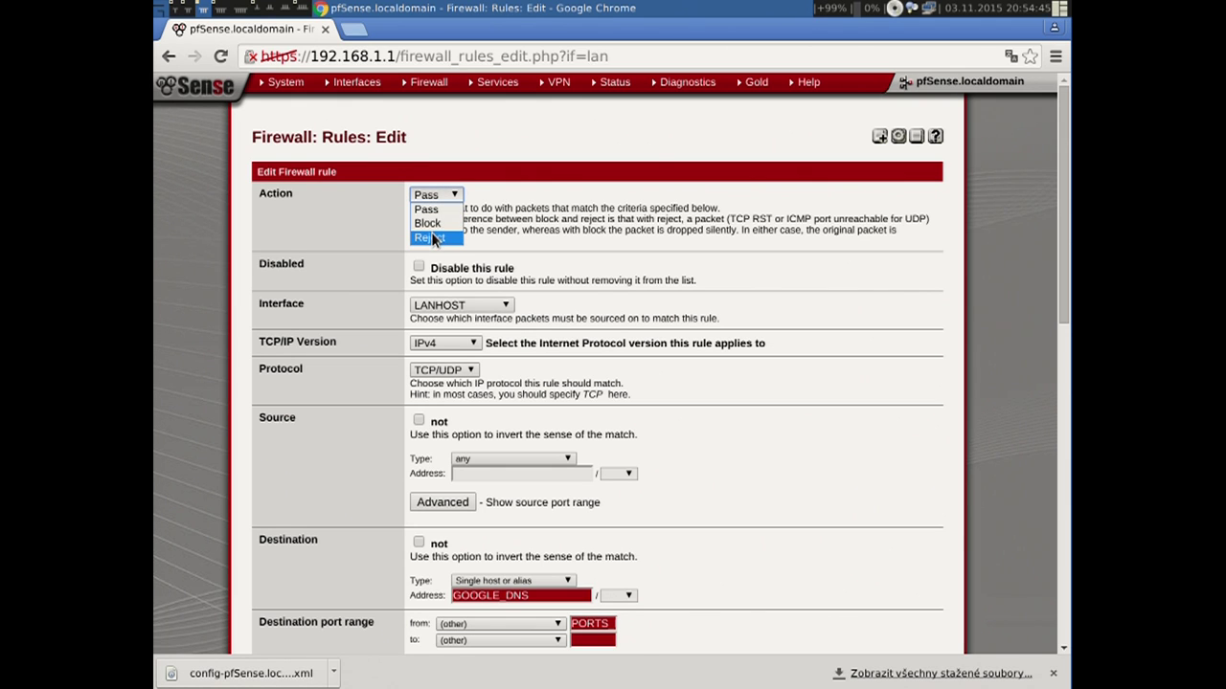
click(430, 236)
Enter "zakaz pristupu na DNS googlu" as the rule's description.
scroll(561, 230, down, 4)
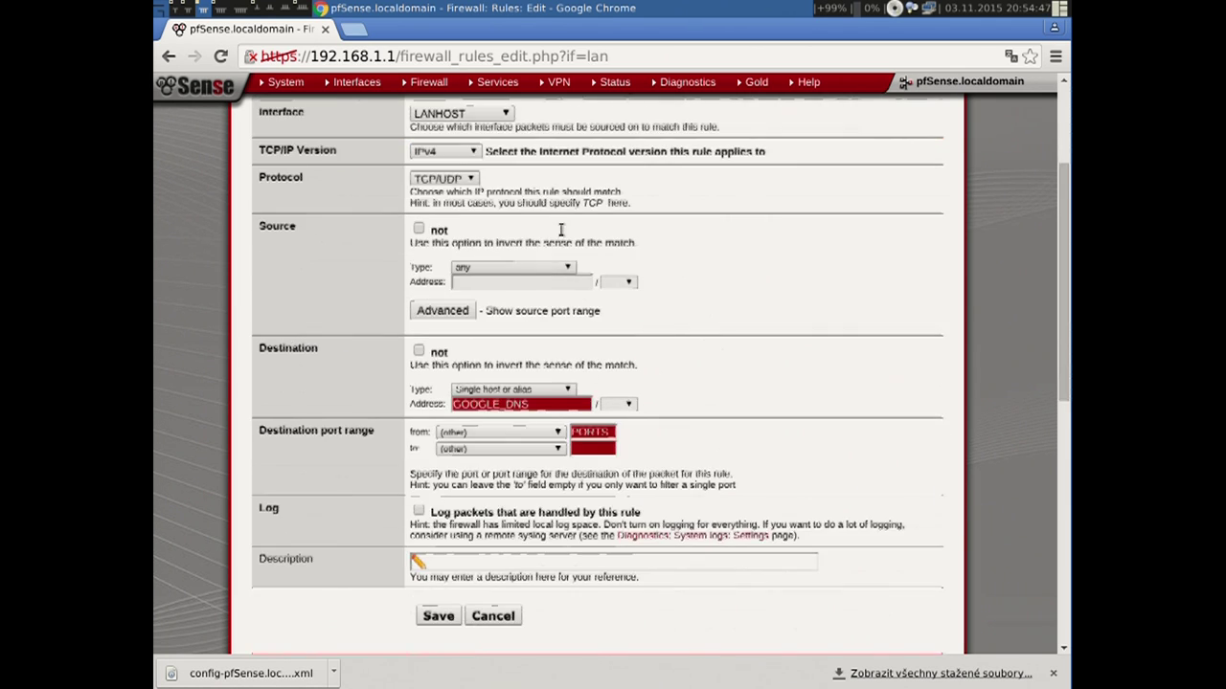
click(473, 514)
text(zakaz pr)
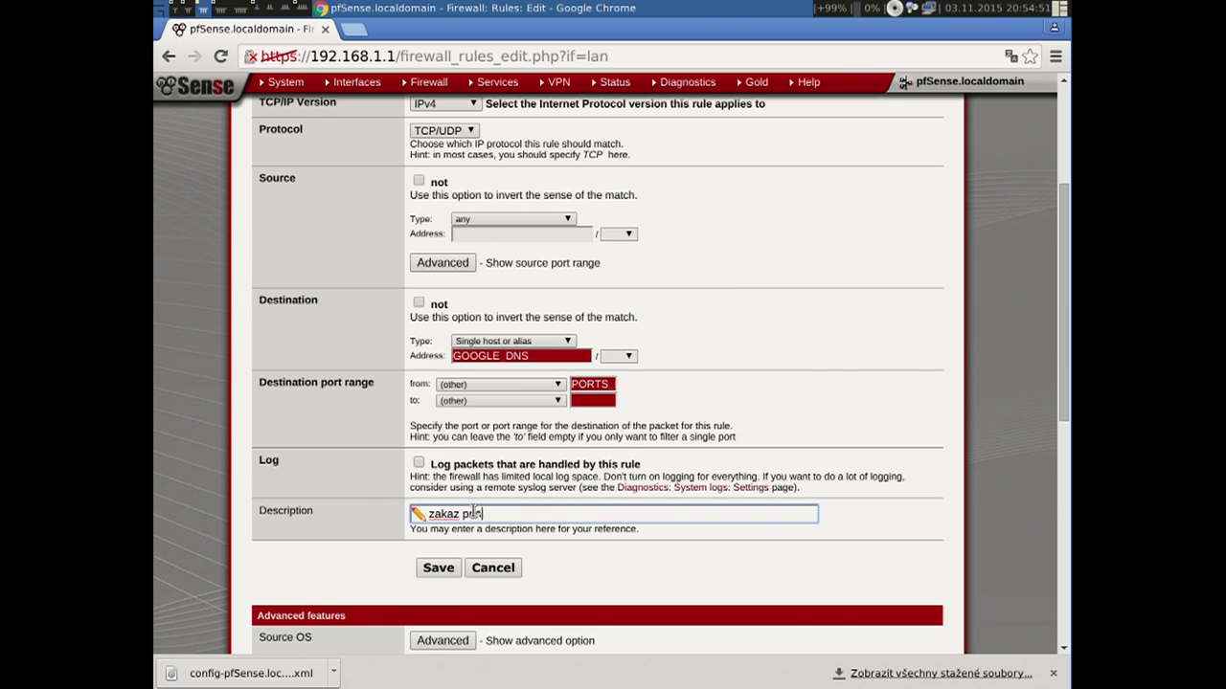
text(istupu na DNS googlu)
Save the Google DNS reject rule and apply the firewall changes.
click(434, 566)
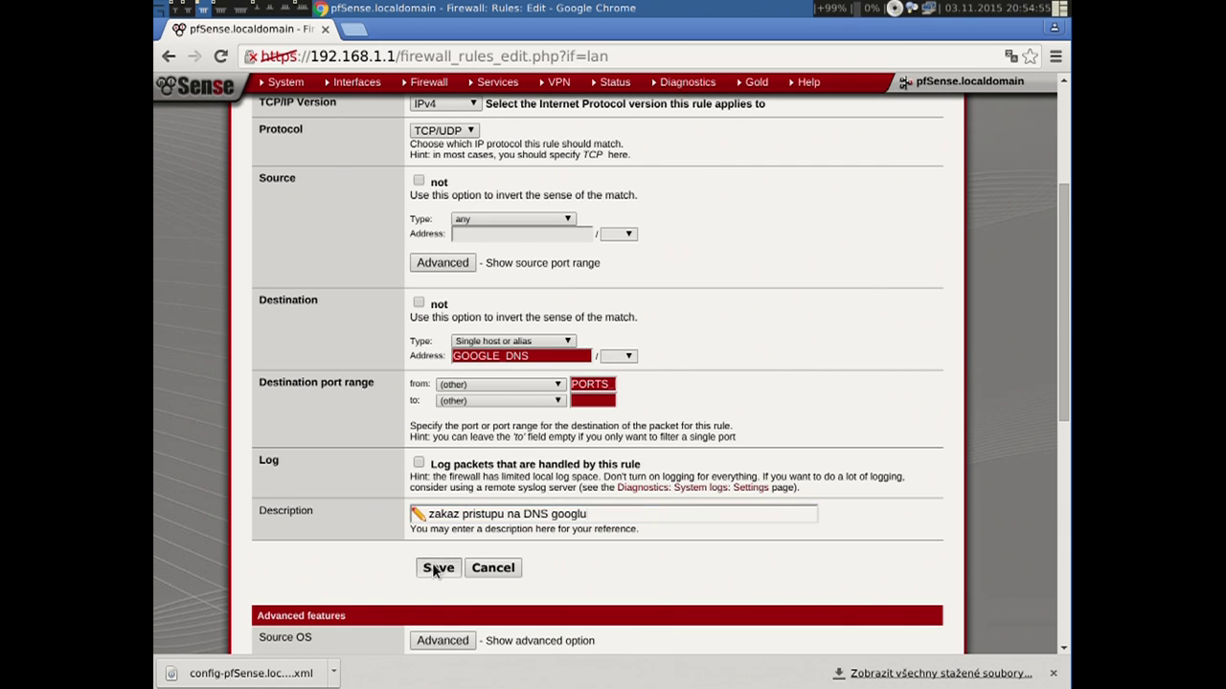
click(852, 196)
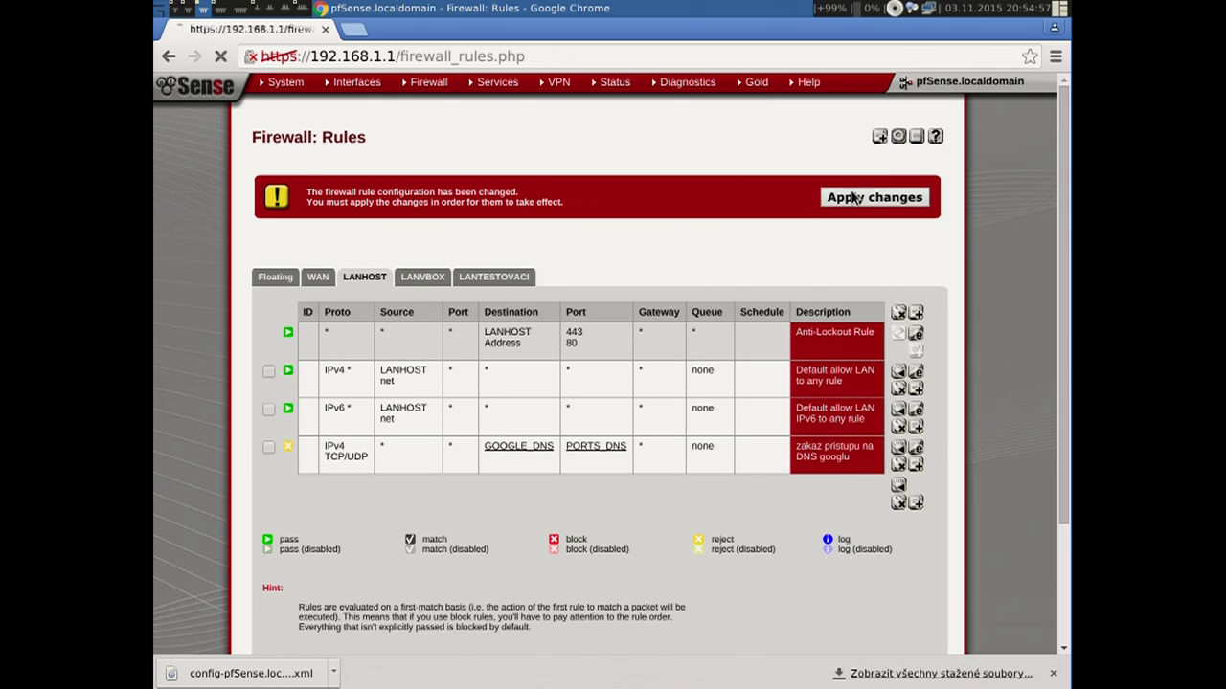
click(915, 195)
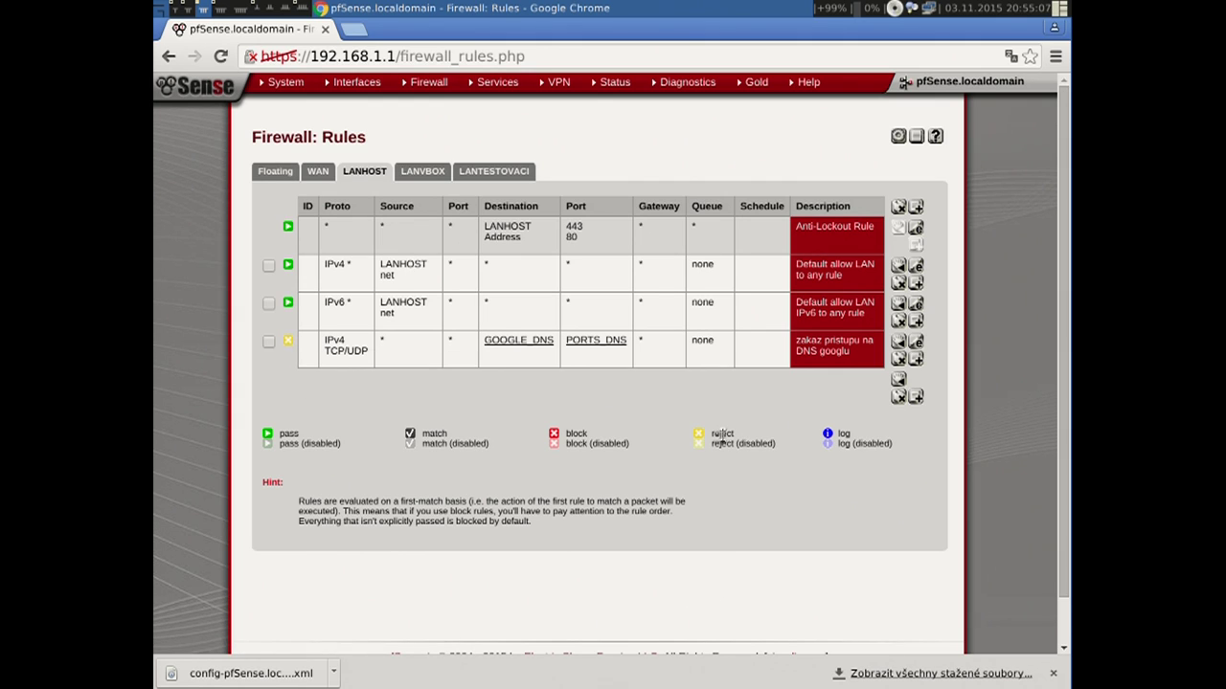
Examine the new reject rule's protocol and source, the contents of its destination and port aliases, and its queue.
drag(325, 341, 378, 345)
click(354, 351)
click(388, 342)
mouse_move(508, 335)
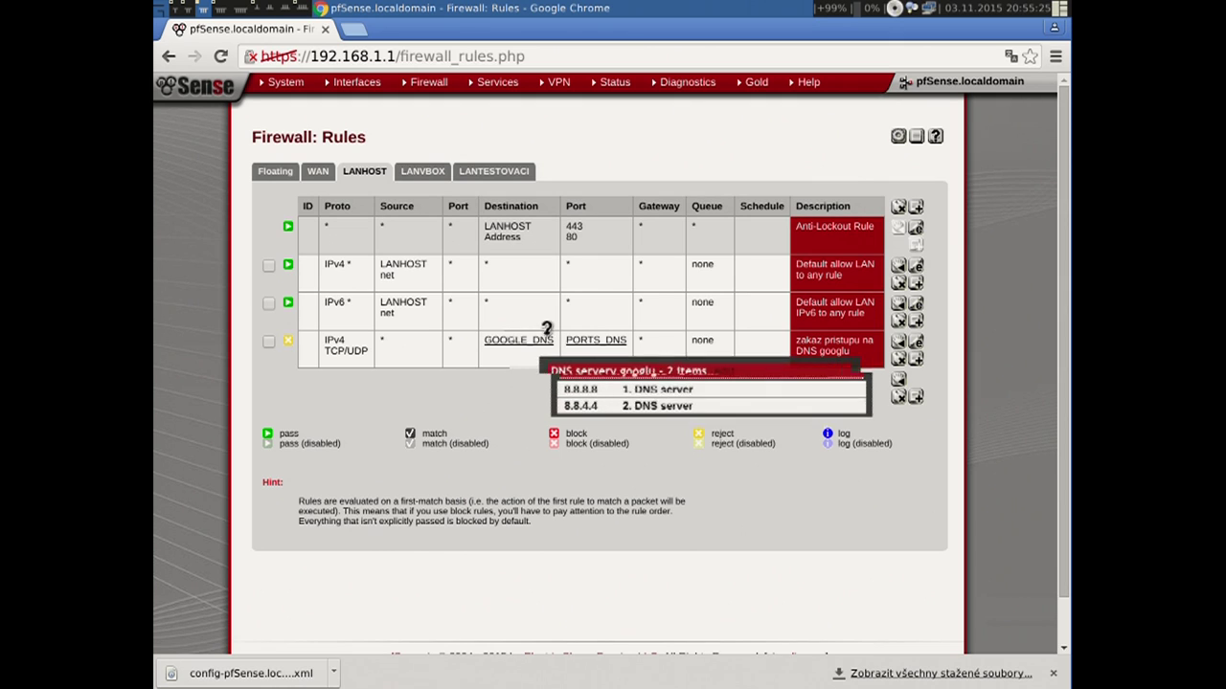
mouse_move(581, 332)
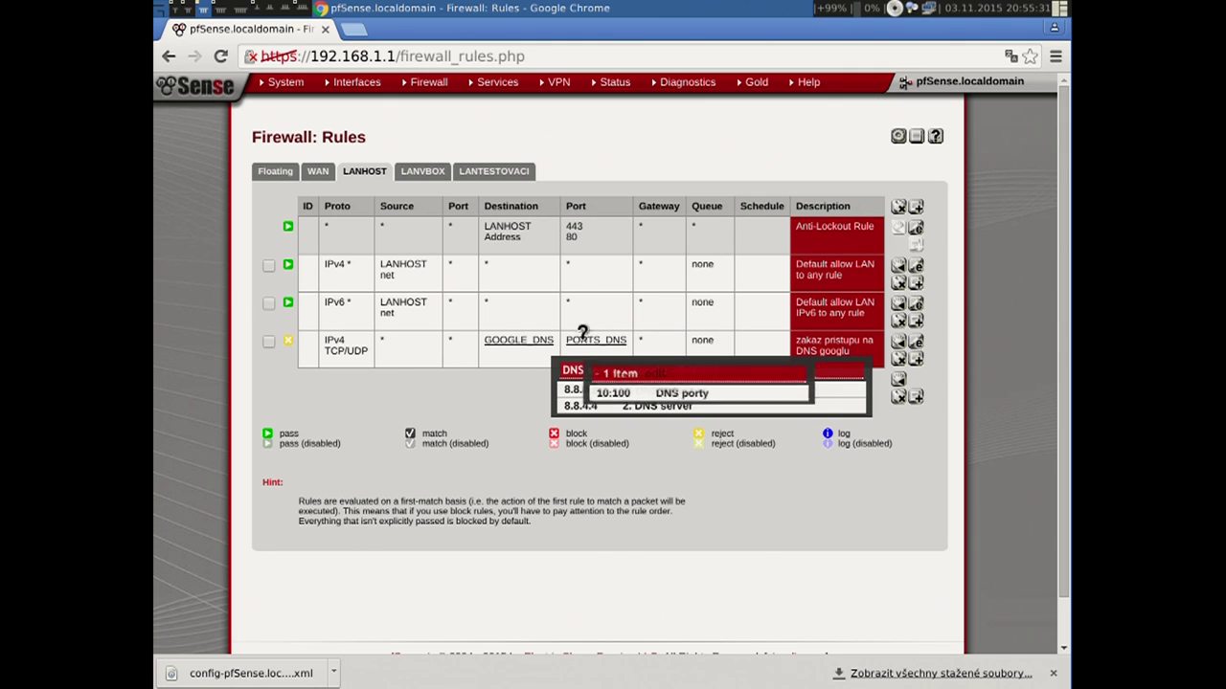
double_click(702, 337)
click(707, 339)
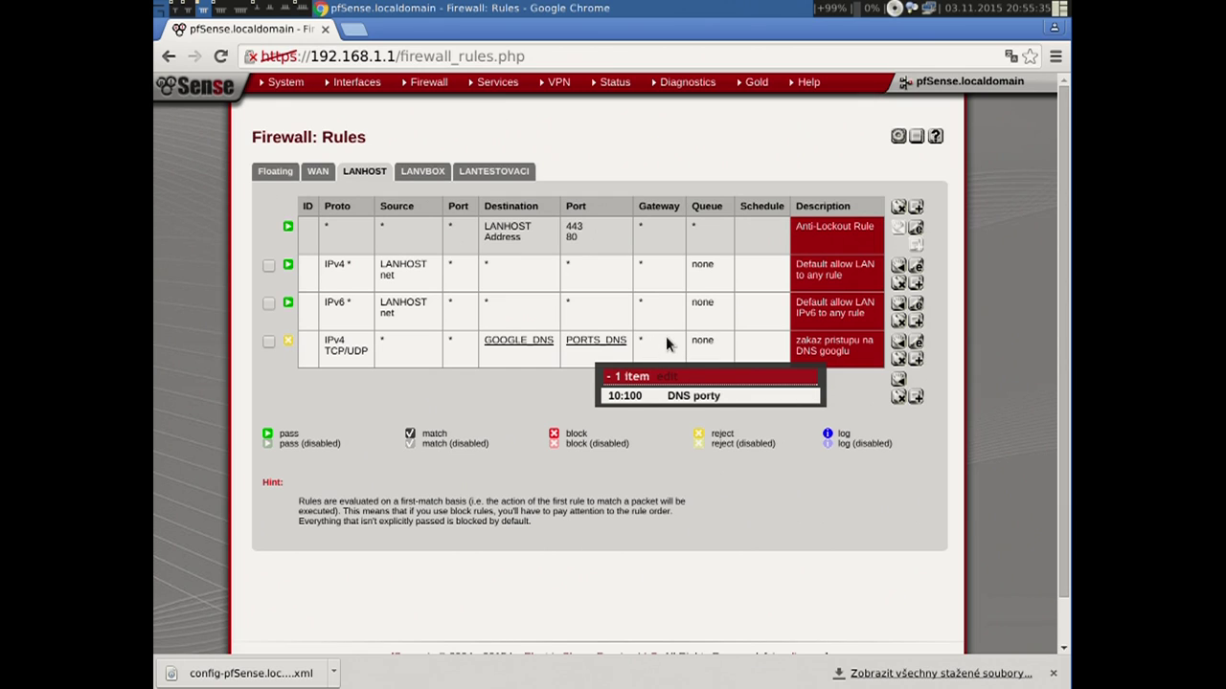